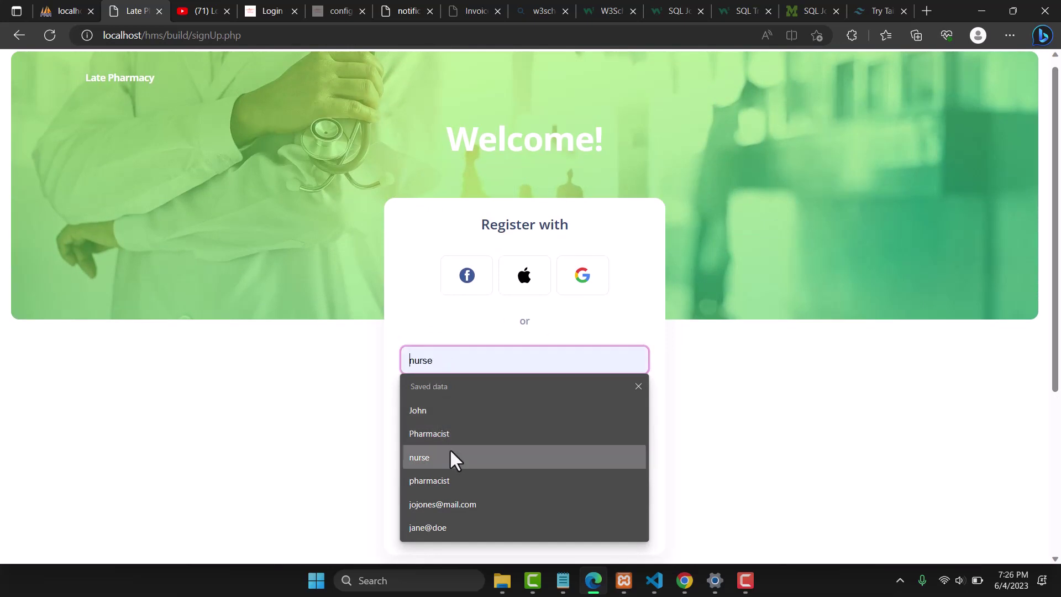
Register the nurse account, entering and confirming its password
click(450, 457)
click(438, 404)
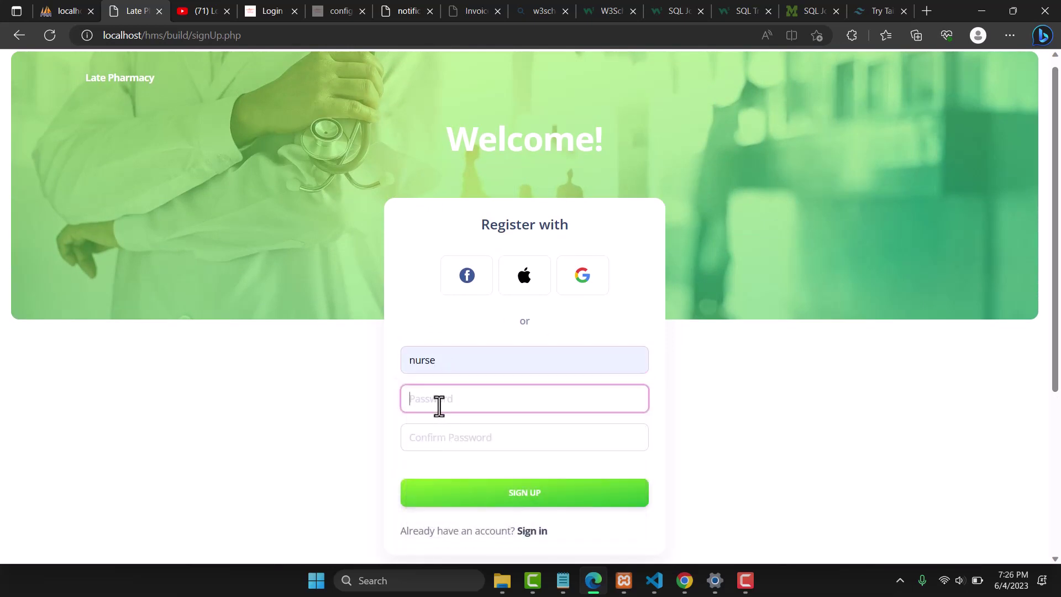
text(1234)
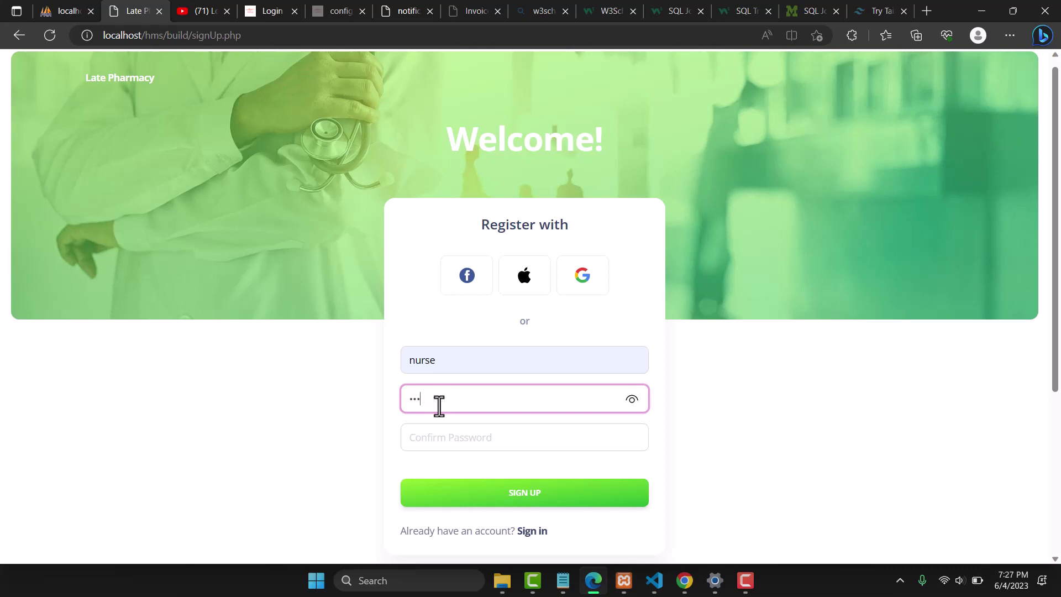
key(Tab)
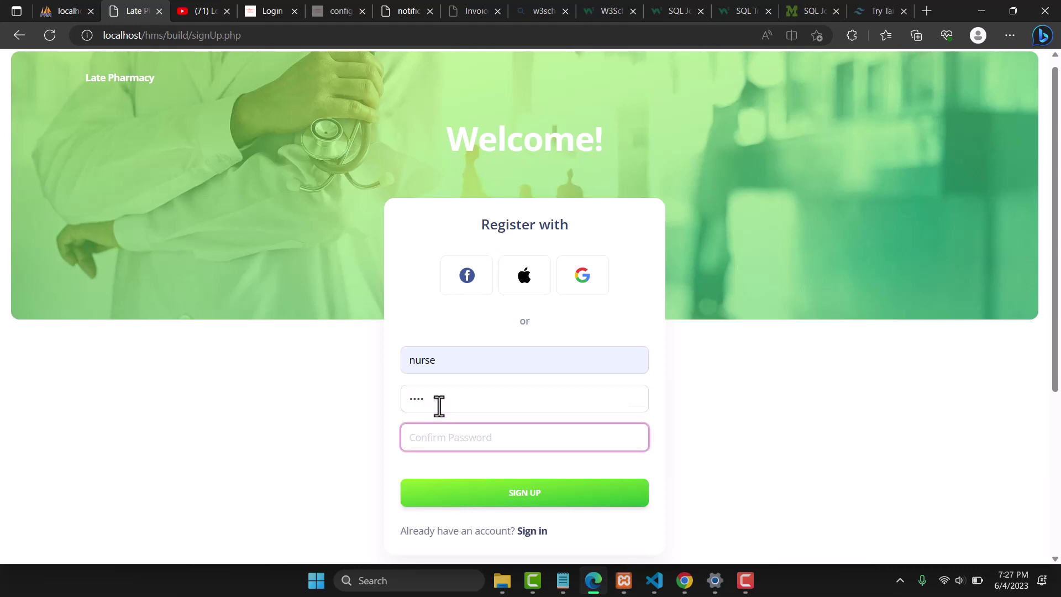
text(1234)
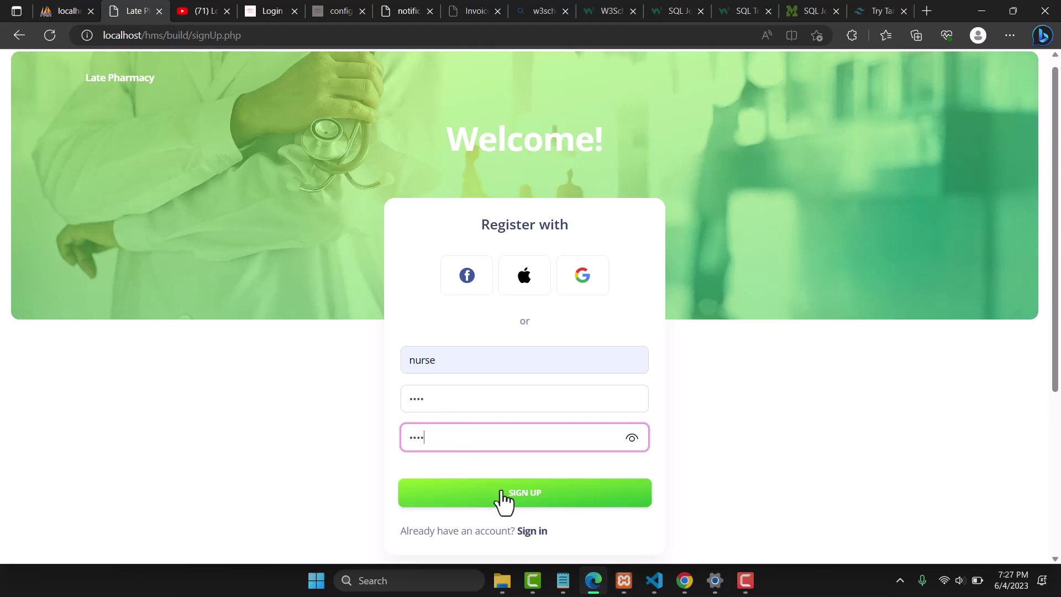
click(502, 493)
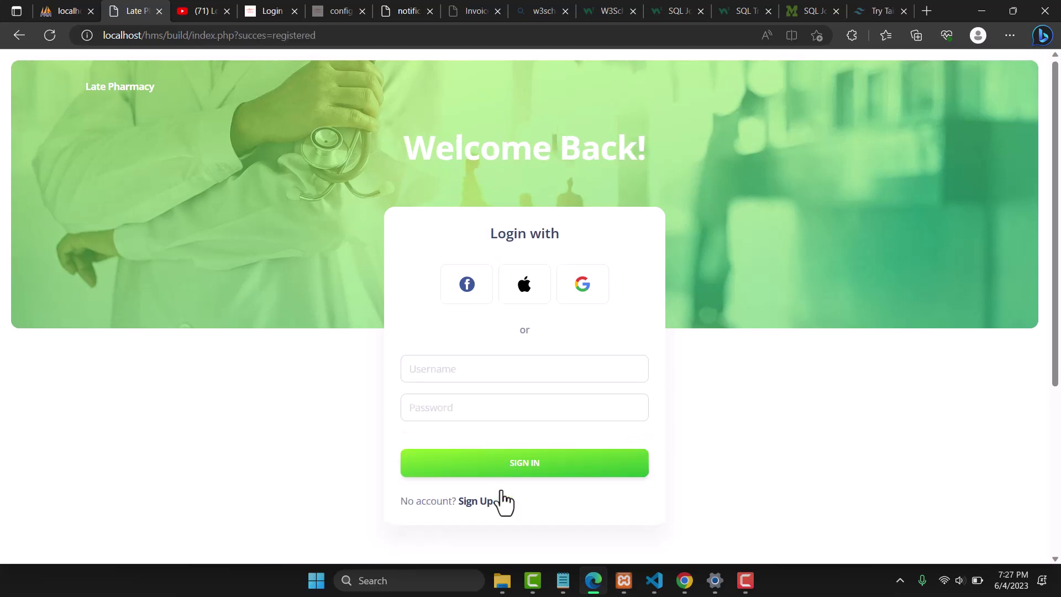
Attempt to sign in as nurse with a wrong password, then return from Bad Login to the login form
click(438, 376)
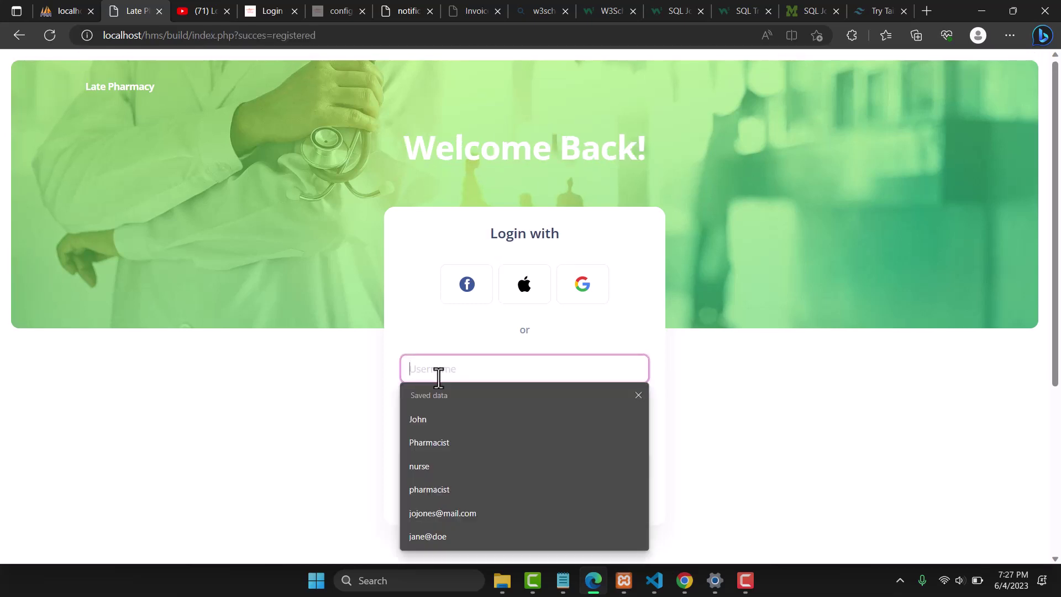
click(425, 464)
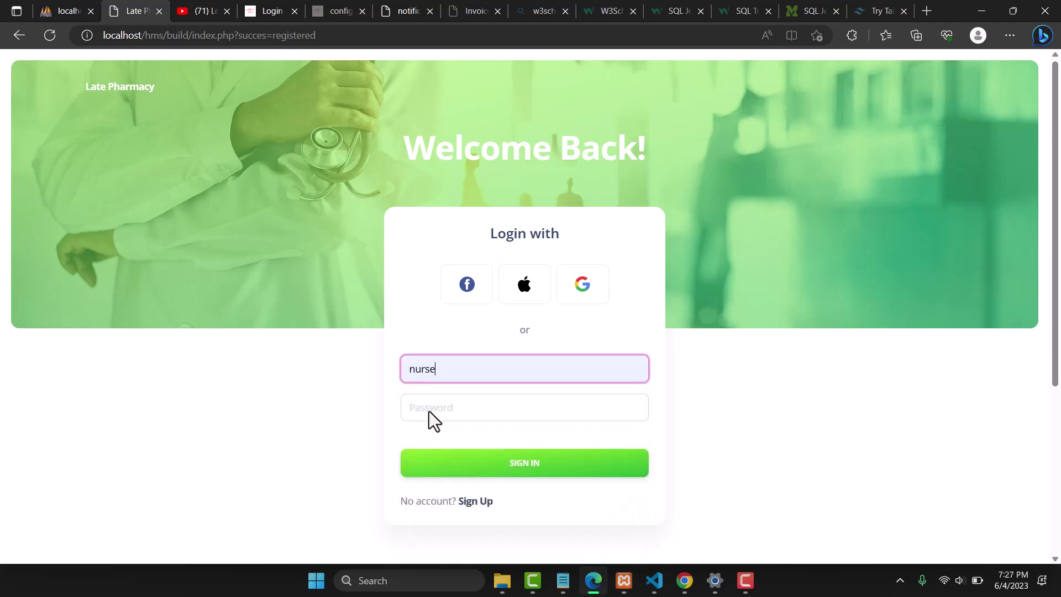
click(430, 404)
text(123)
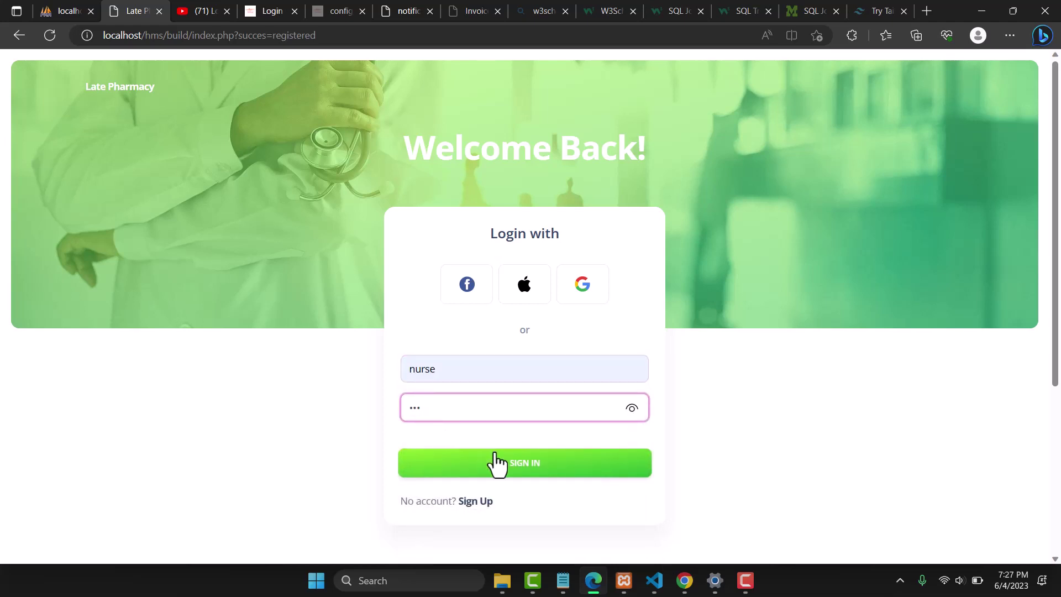
click(517, 473)
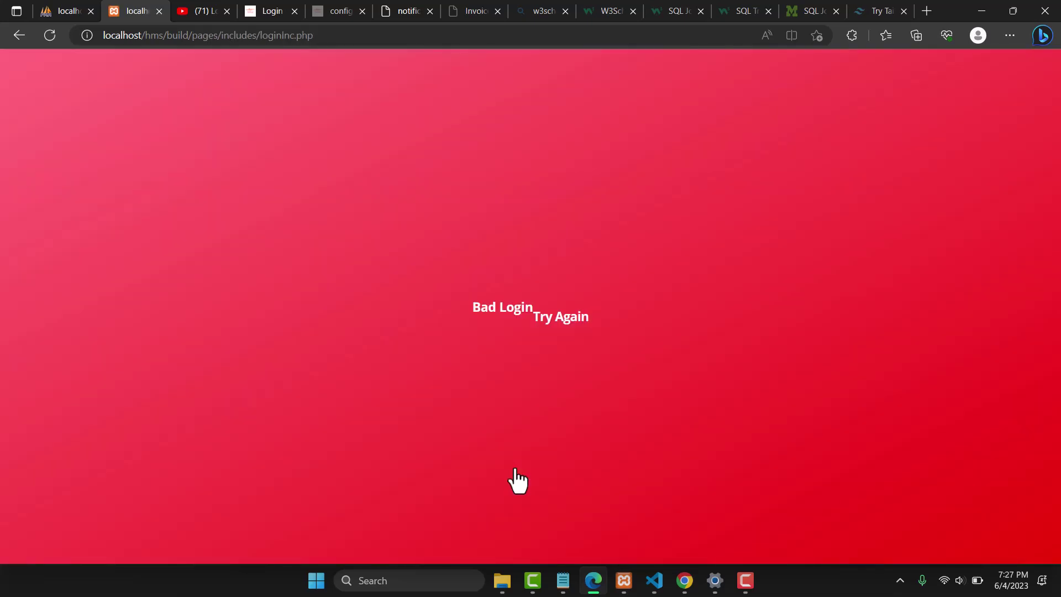
drag(469, 307, 530, 307)
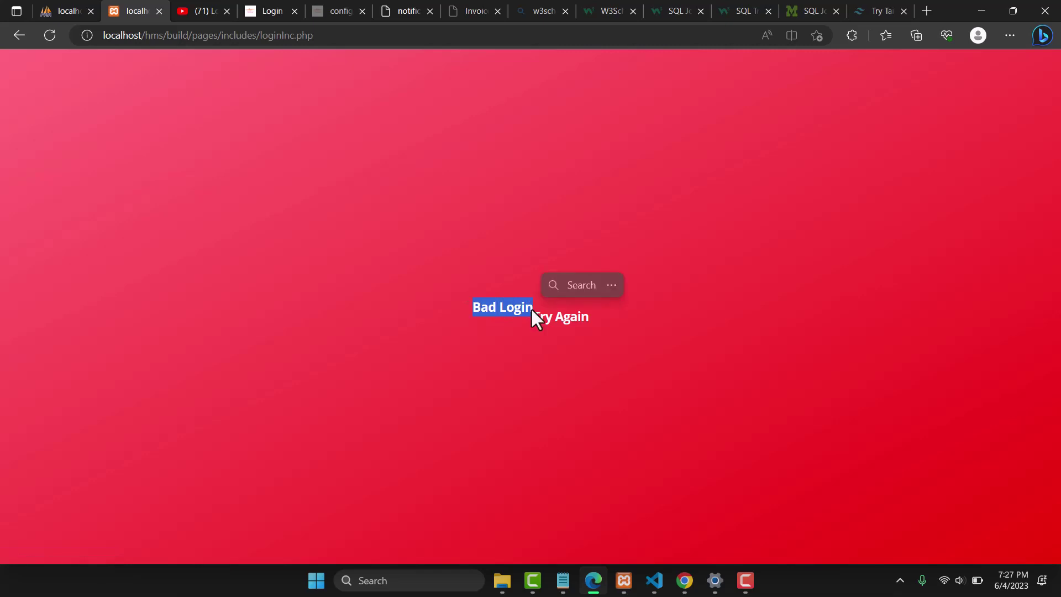
click(581, 348)
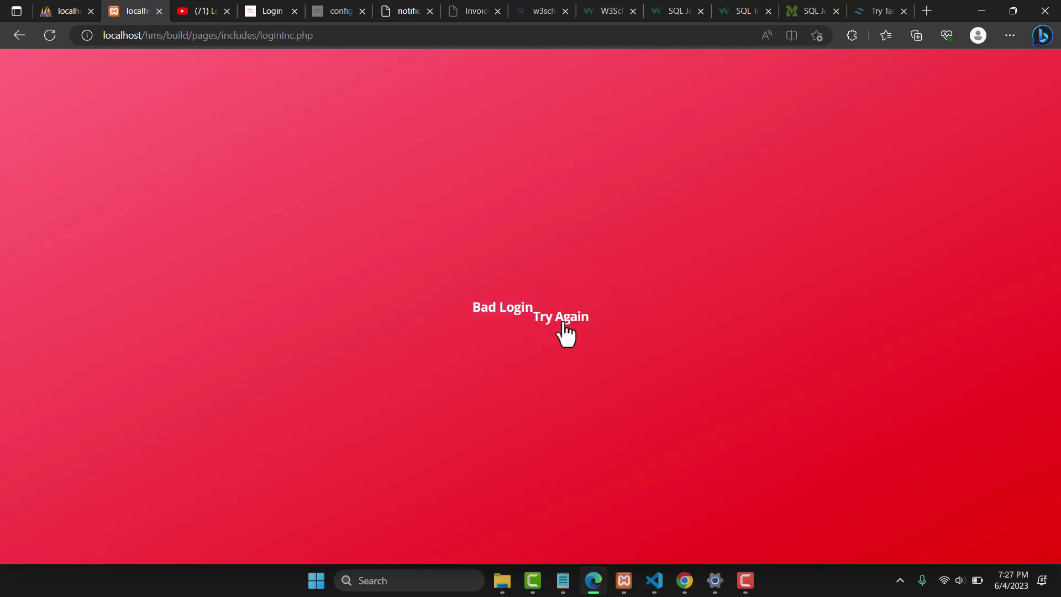
click(563, 324)
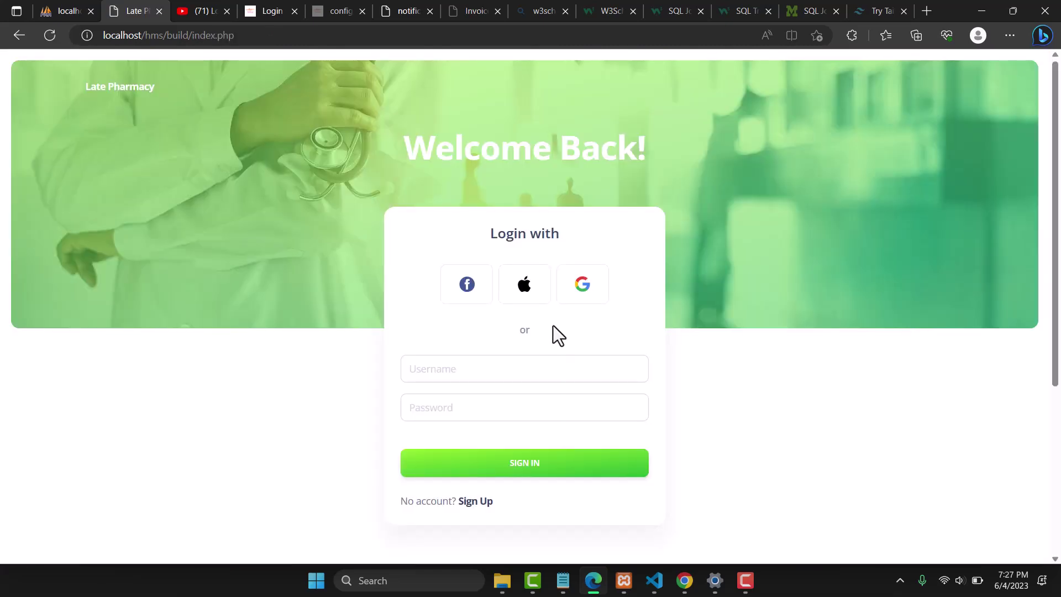
Sign in as nurse with the account password and close the blocked about:blank tab
click(453, 368)
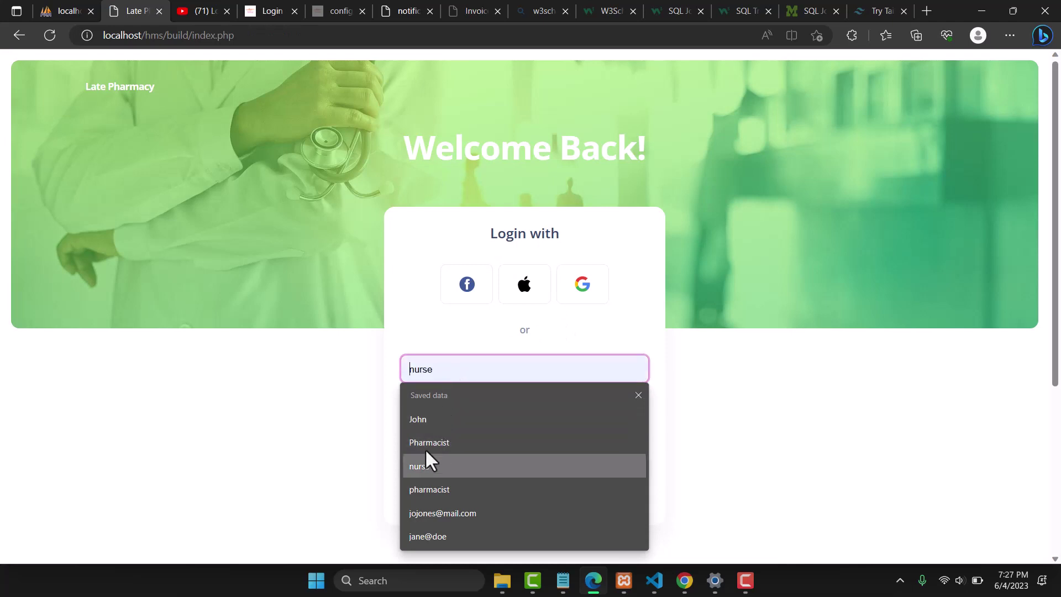
click(418, 466)
click(449, 408)
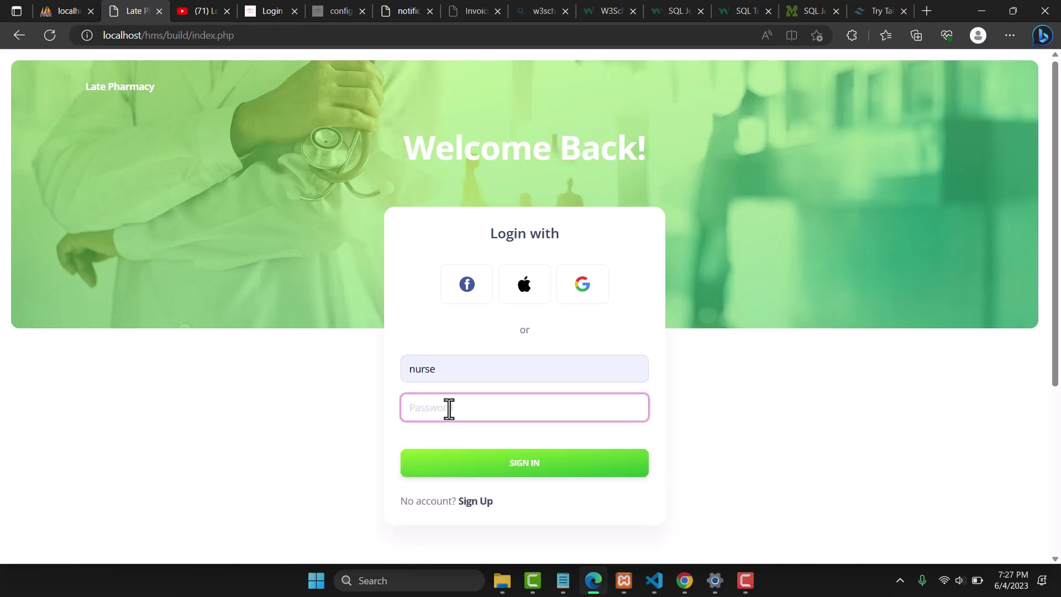
text(1234)
click(495, 475)
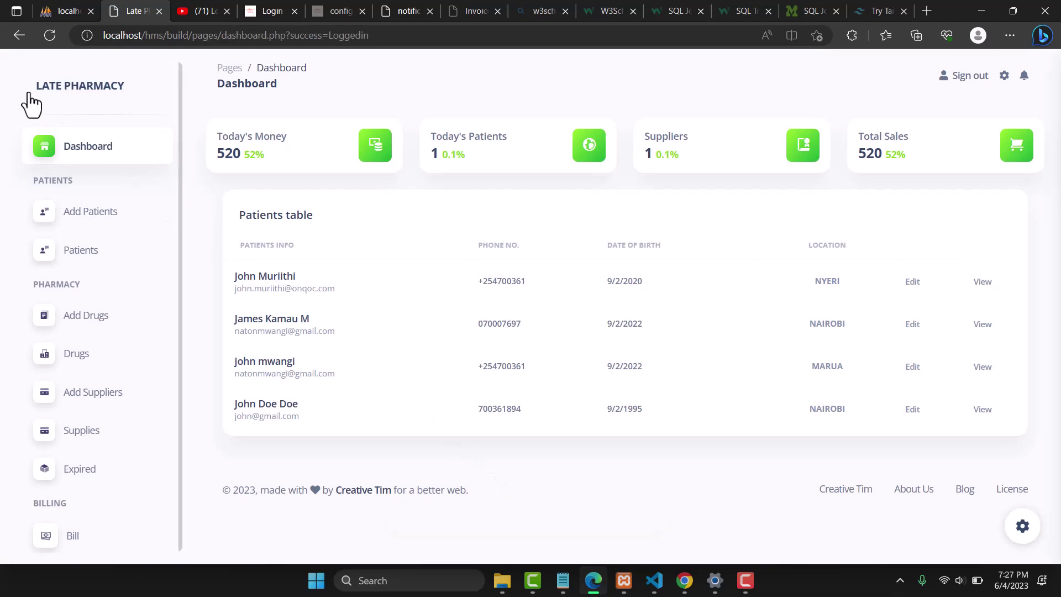
mouse_move(24, 94)
mouse_down()
mouse_move(134, 90)
mouse_move(18, 86)
mouse_up()
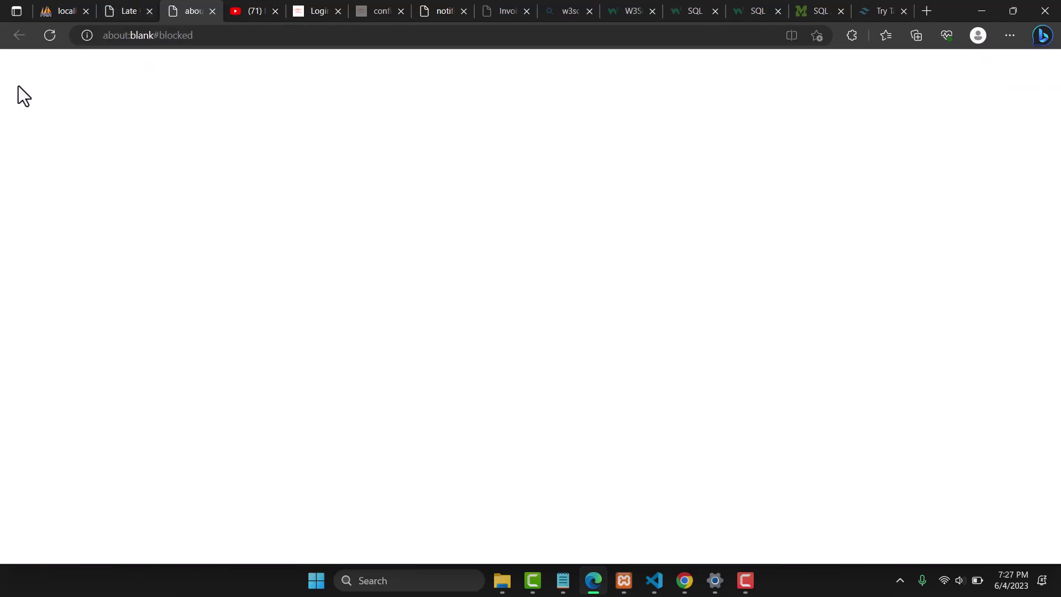
click(211, 11)
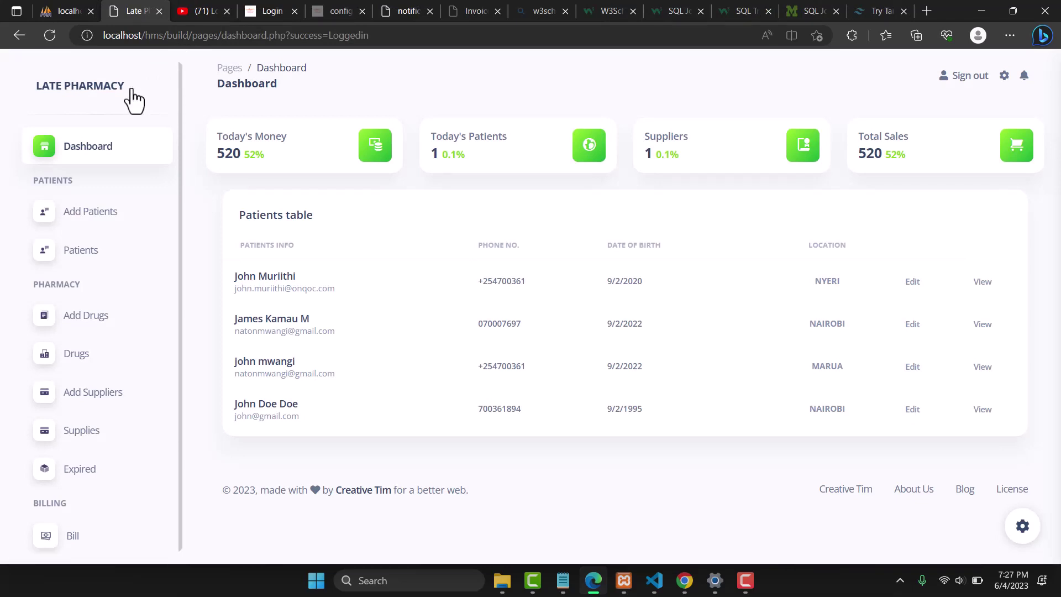
Highlight the PATIENTS, PHARMACY and BILLING sidebar section headings
double_click(51, 181)
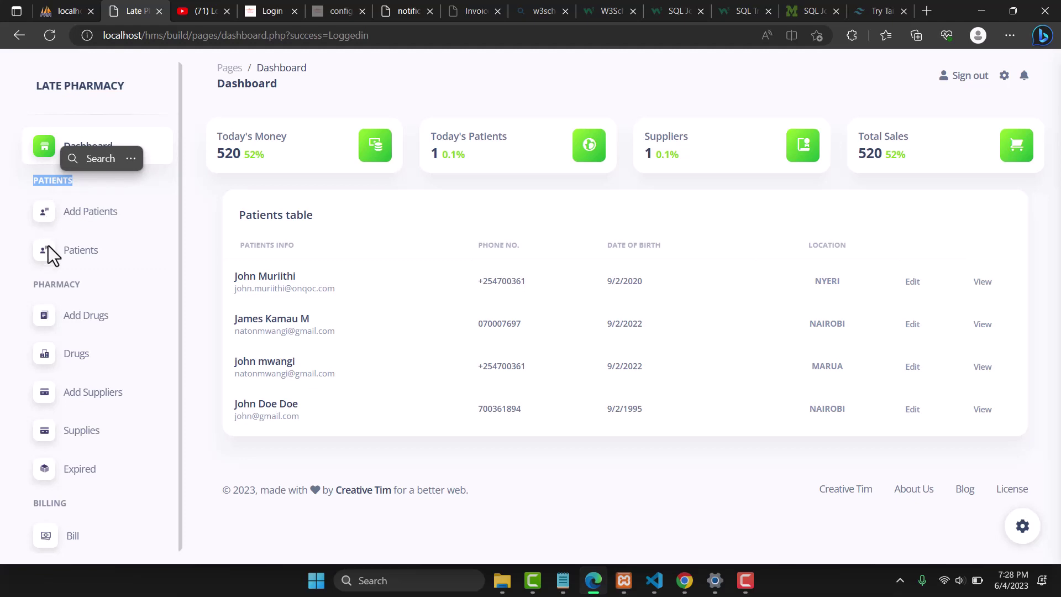
double_click(52, 284)
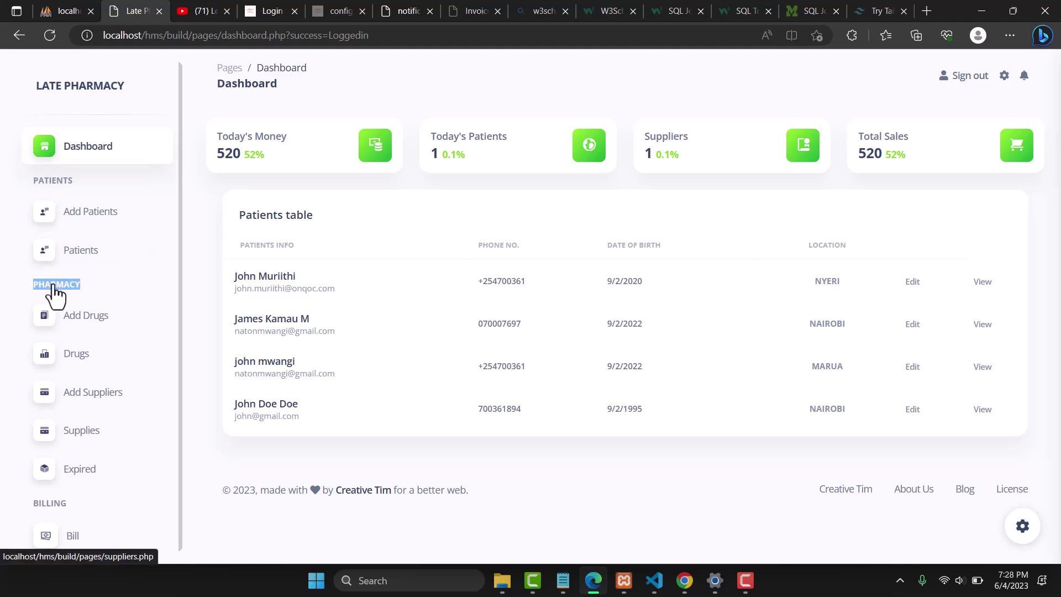
click(46, 502)
double_click(46, 501)
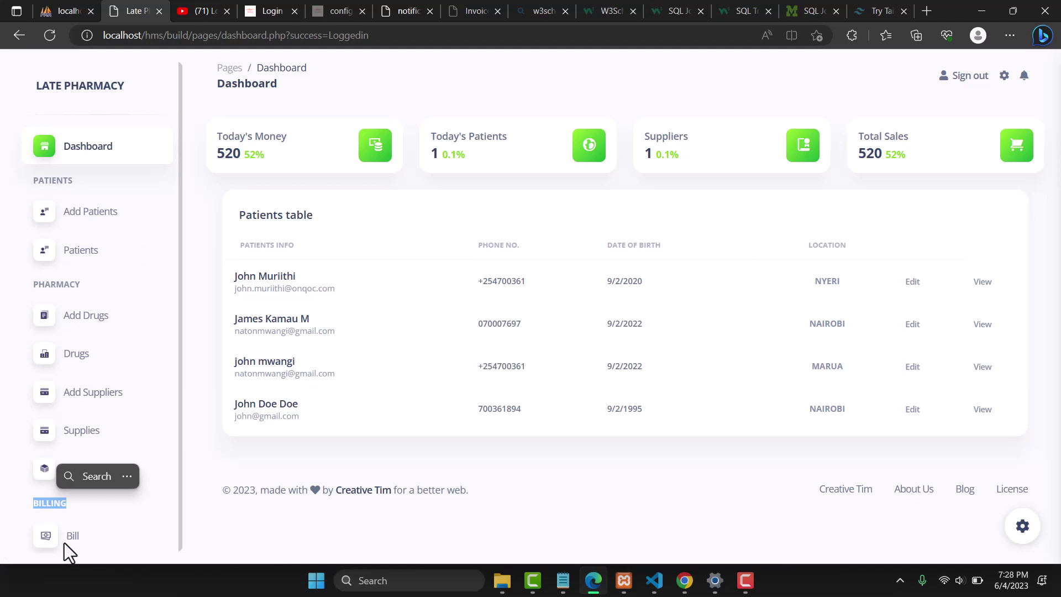
click(578, 392)
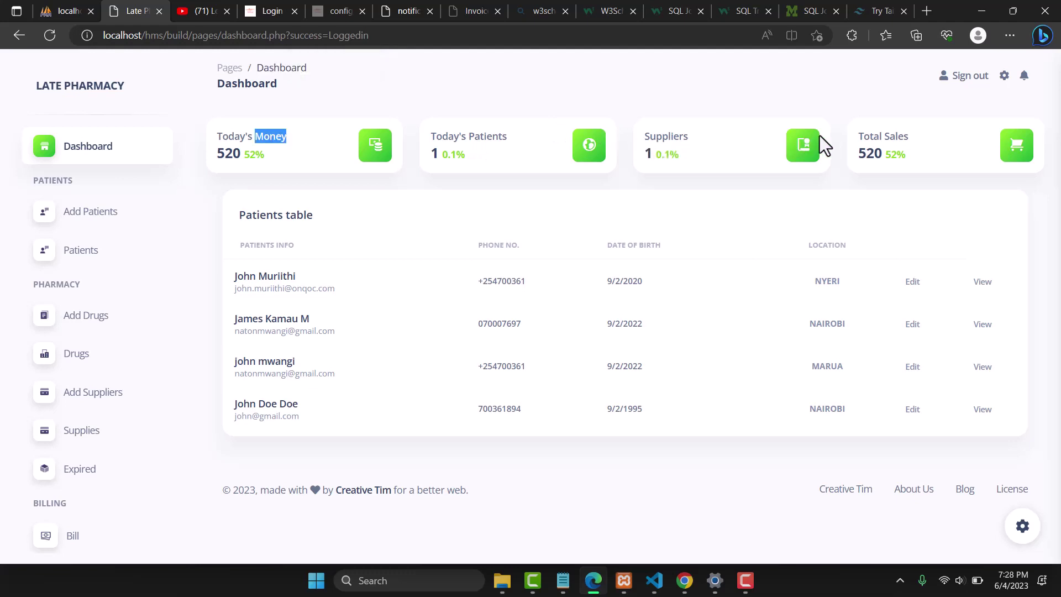
Highlight the summary card figures: Today's Money 520, Today's Patients 1, Total Sales 52%
double_click(895, 137)
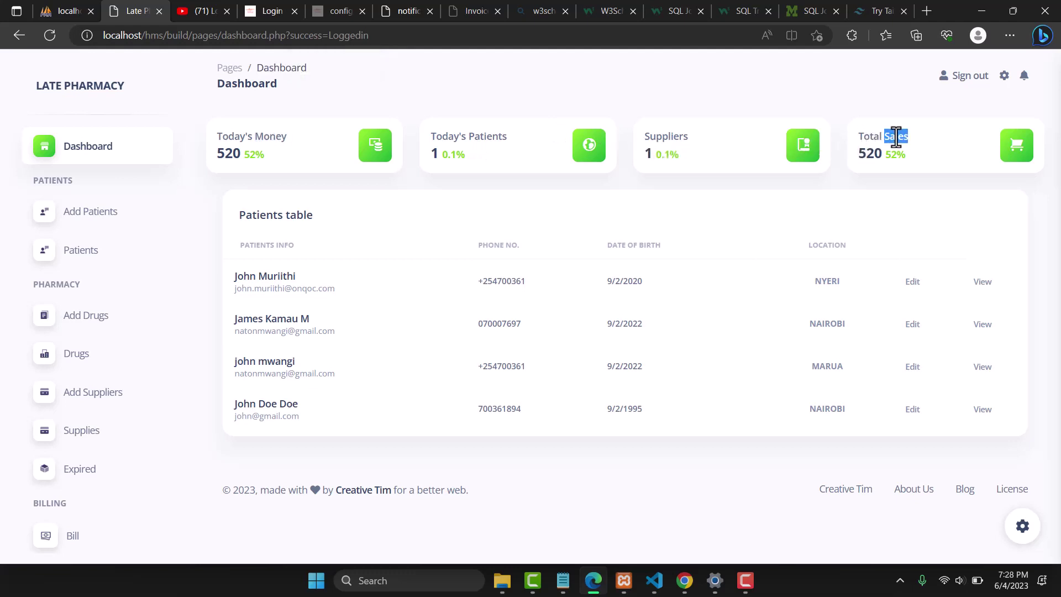
double_click(228, 155)
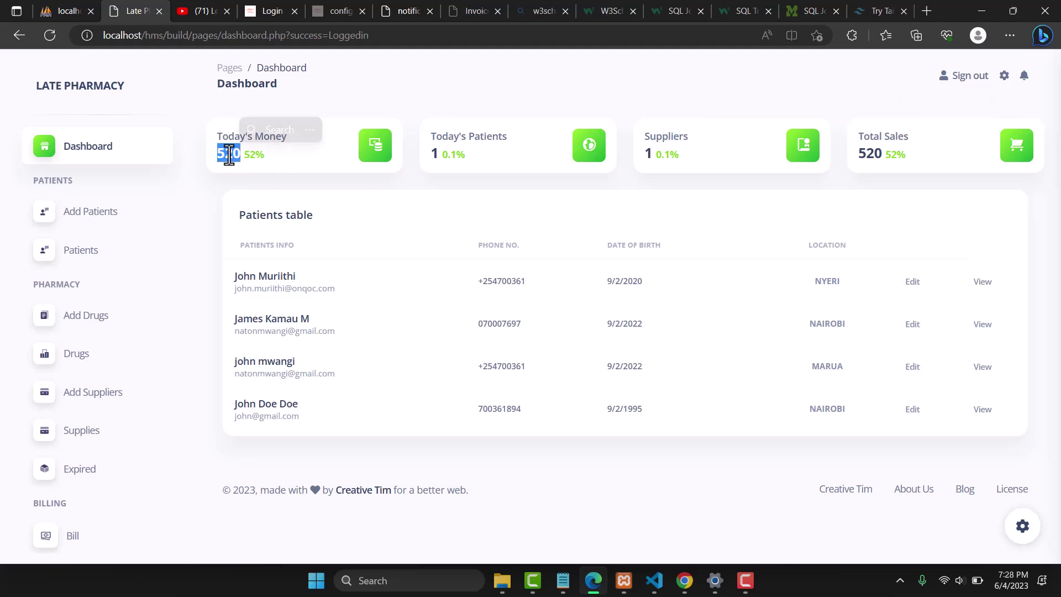
double_click(435, 158)
click(653, 155)
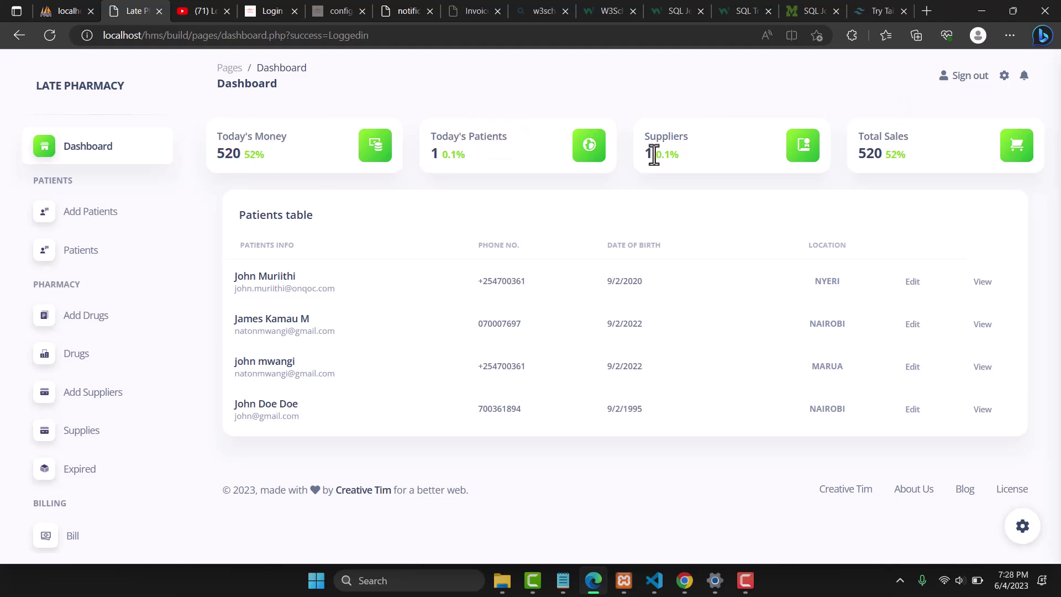
double_click(889, 157)
Highlight the Patients table title and column headers, then reload the dashboard
double_click(259, 216)
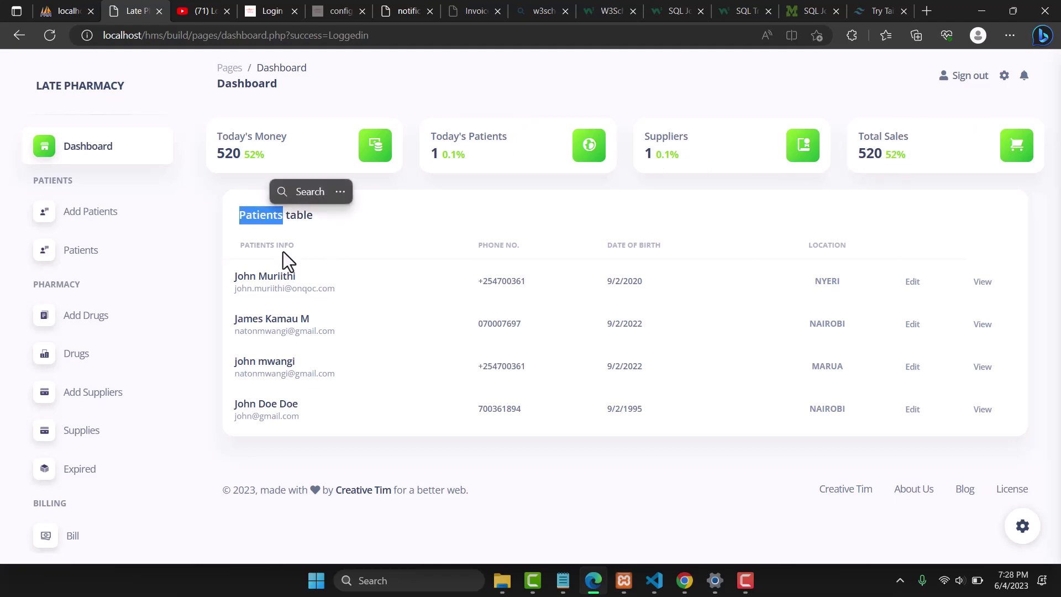
double_click(262, 245)
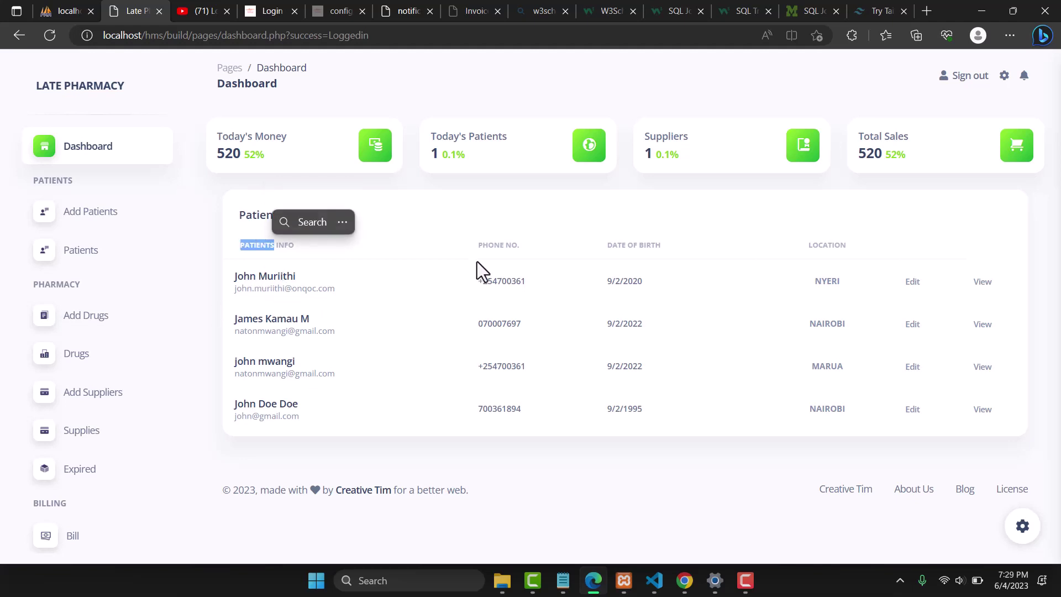
double_click(494, 246)
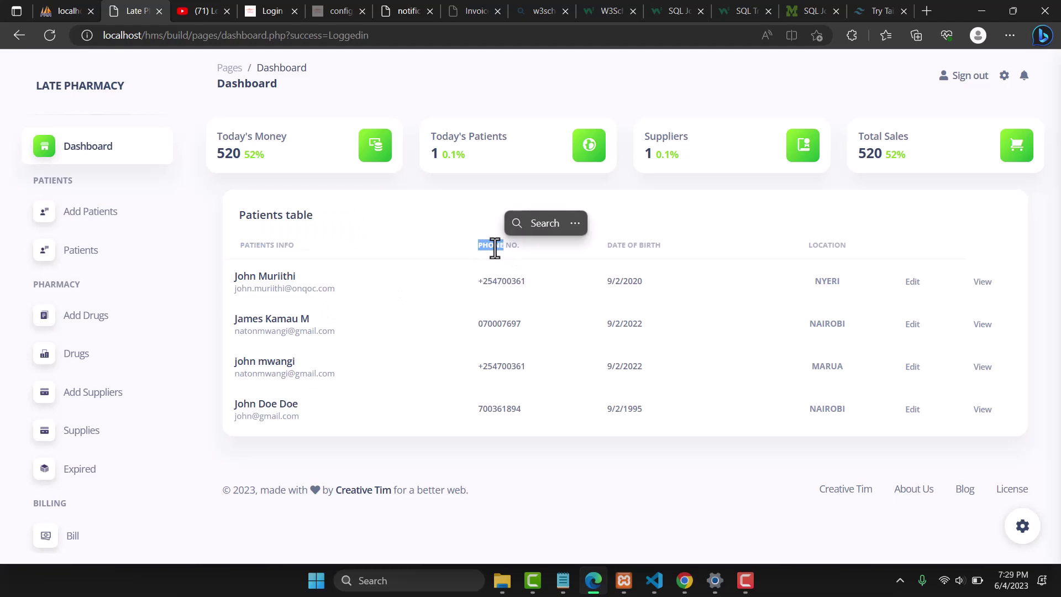
double_click(620, 246)
drag(646, 245, 650, 245)
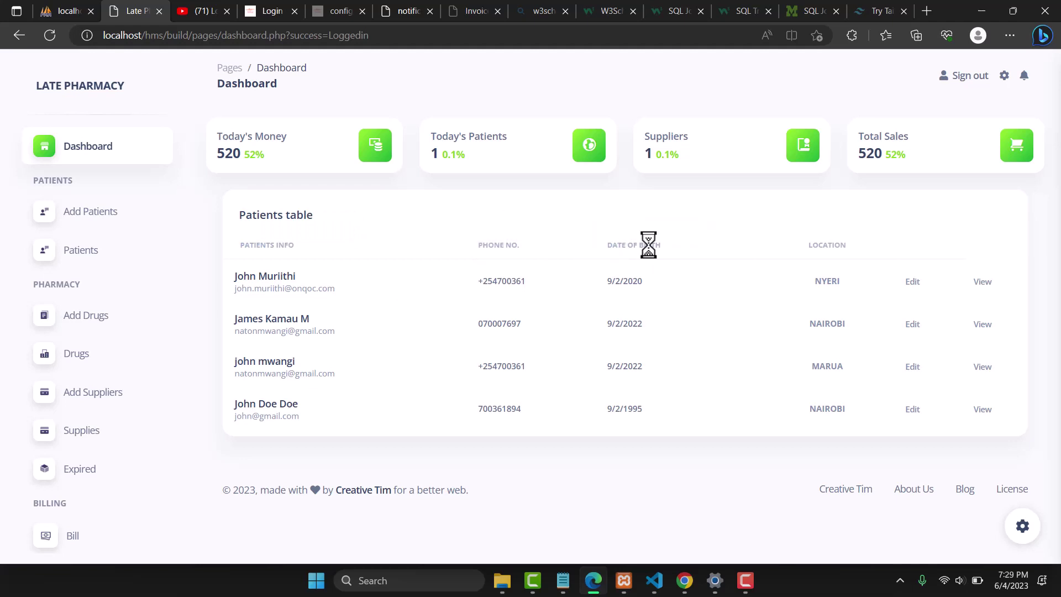
double_click(814, 247)
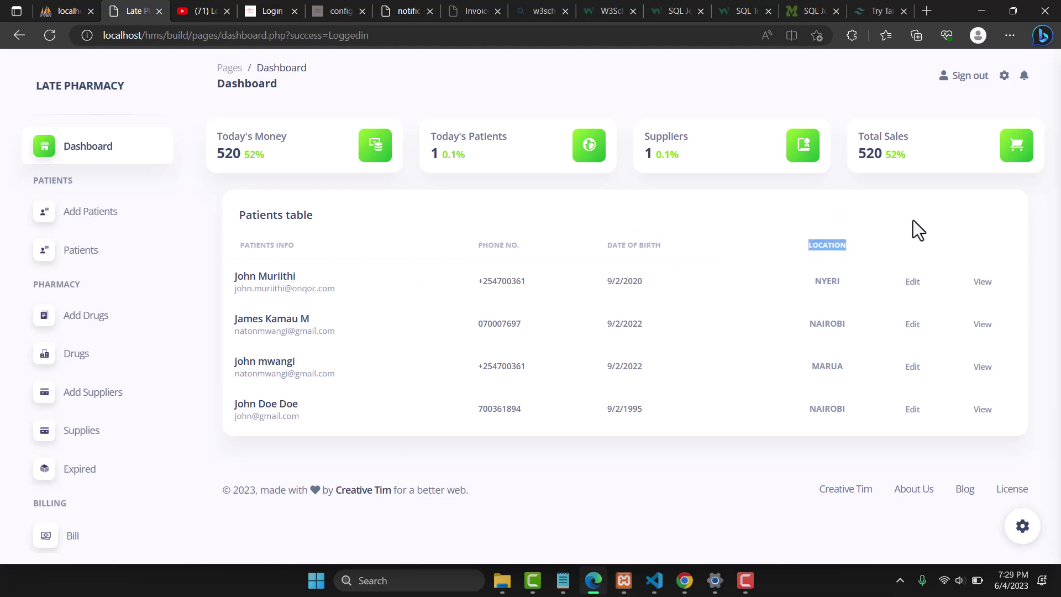
click(862, 227)
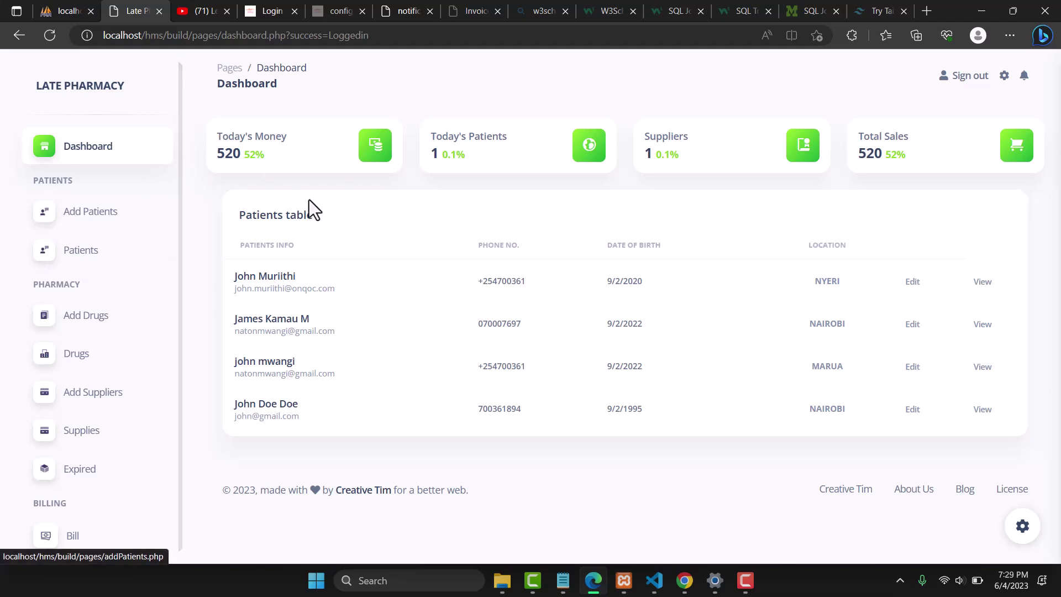
click(95, 154)
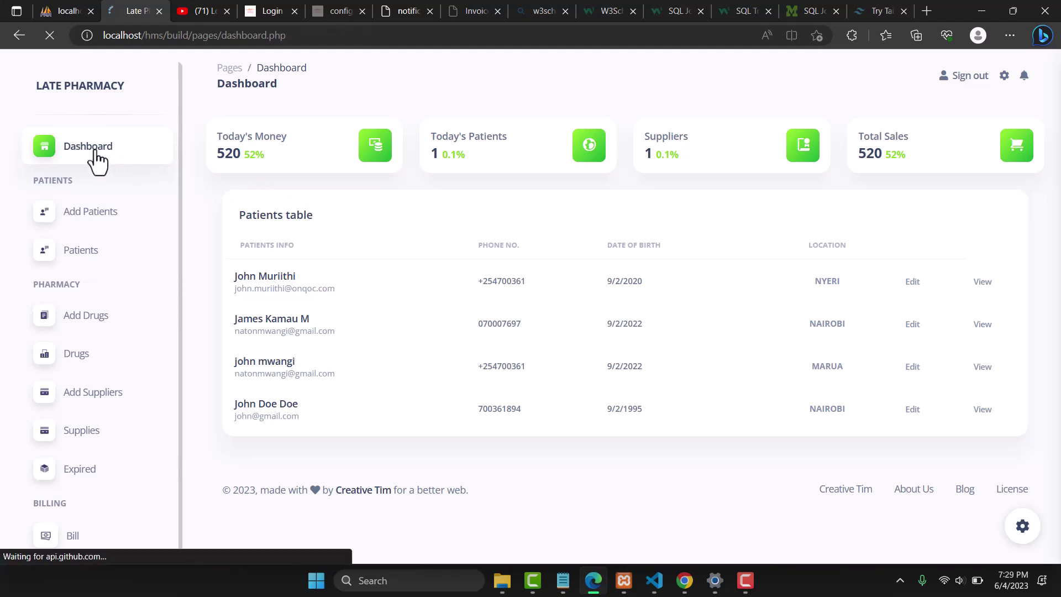
Start a new patient and enter the name 'Sameple Name'
click(90, 215)
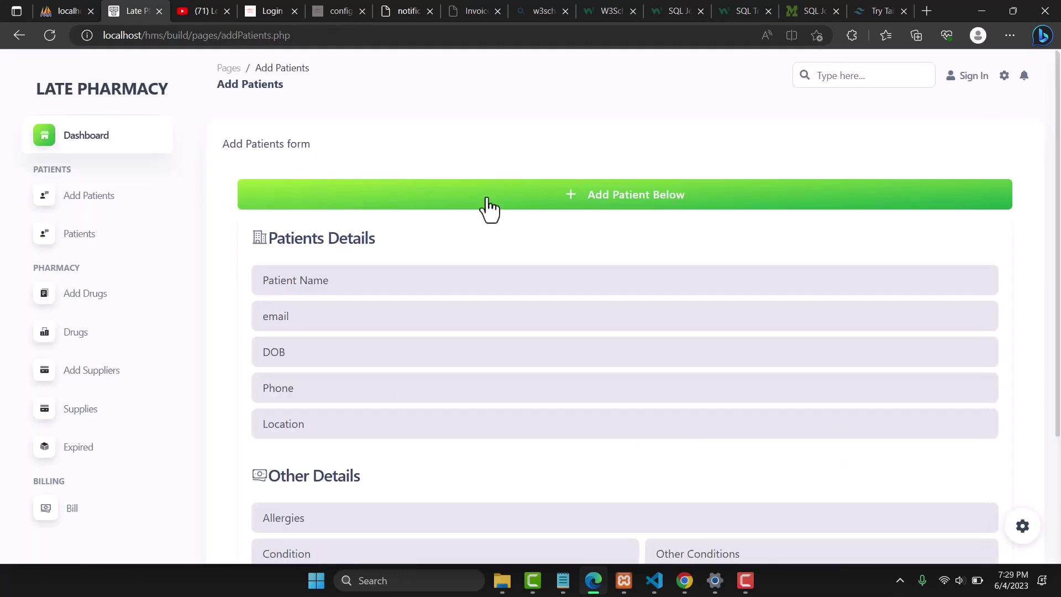
double_click(257, 145)
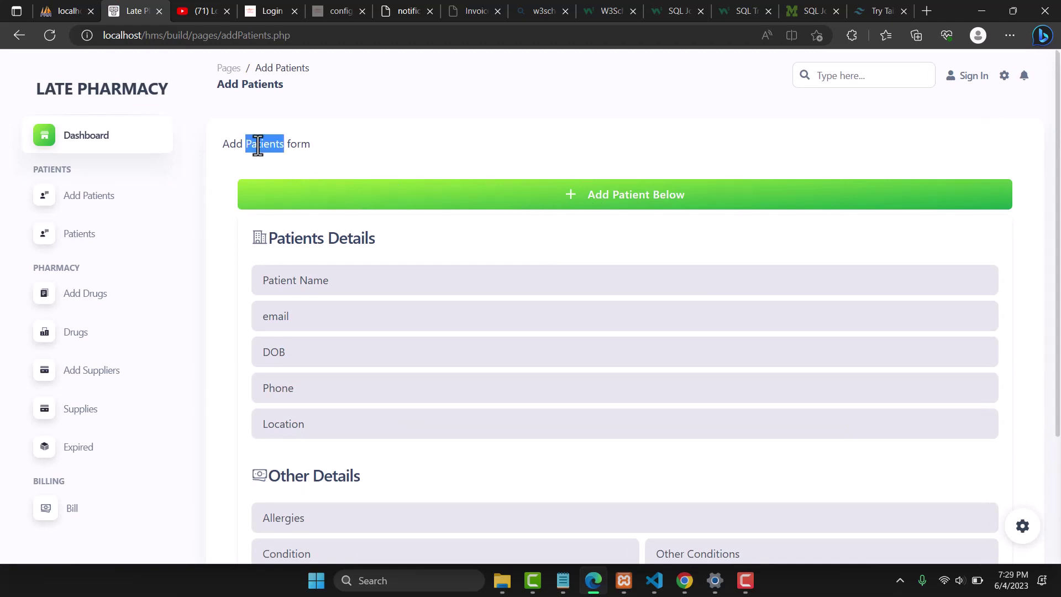
click(298, 287)
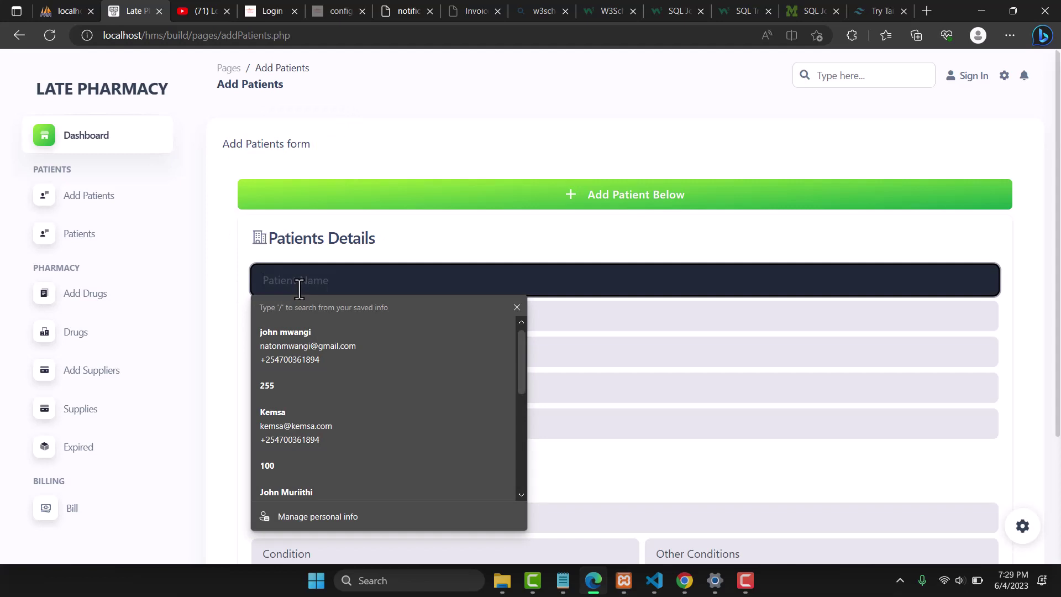
text(Same)
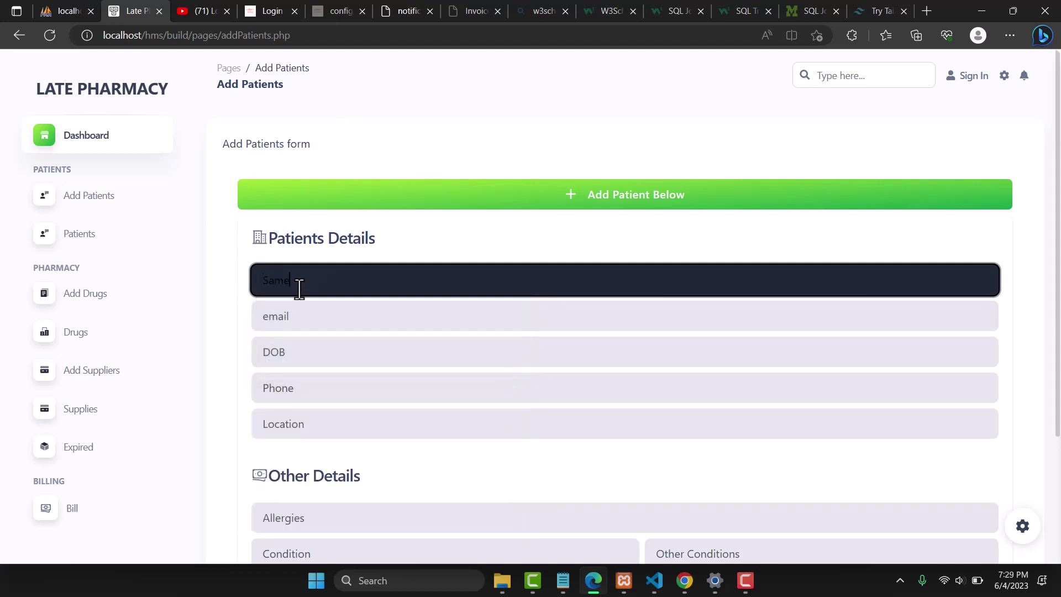
text(ple Name)
Fill the e-mail and phone from saved details, correcting the e-mail's name part
click(285, 324)
scroll(306, 186, down, 1)
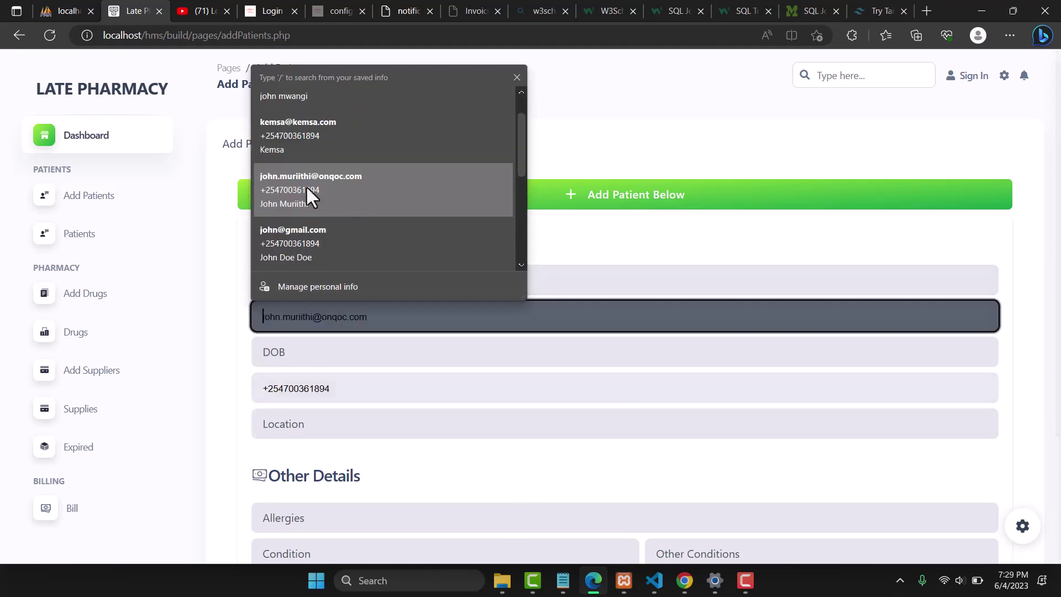
click(313, 200)
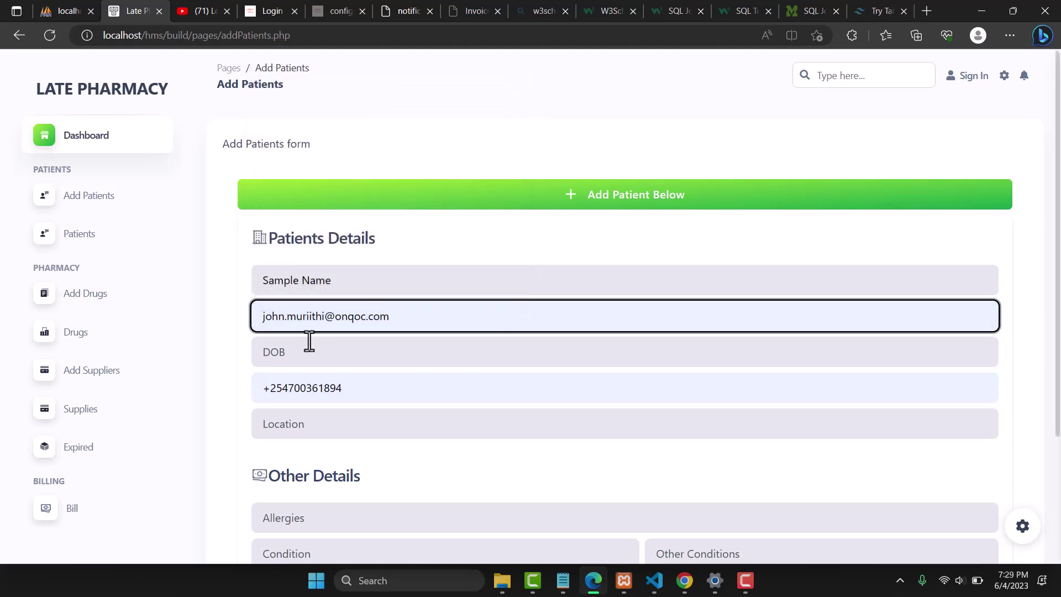
click(284, 320)
key(BackSpace)
key(BackSpace)
key(BackSpace)
key(BackSpace)
key(BackSpace)
text(s)
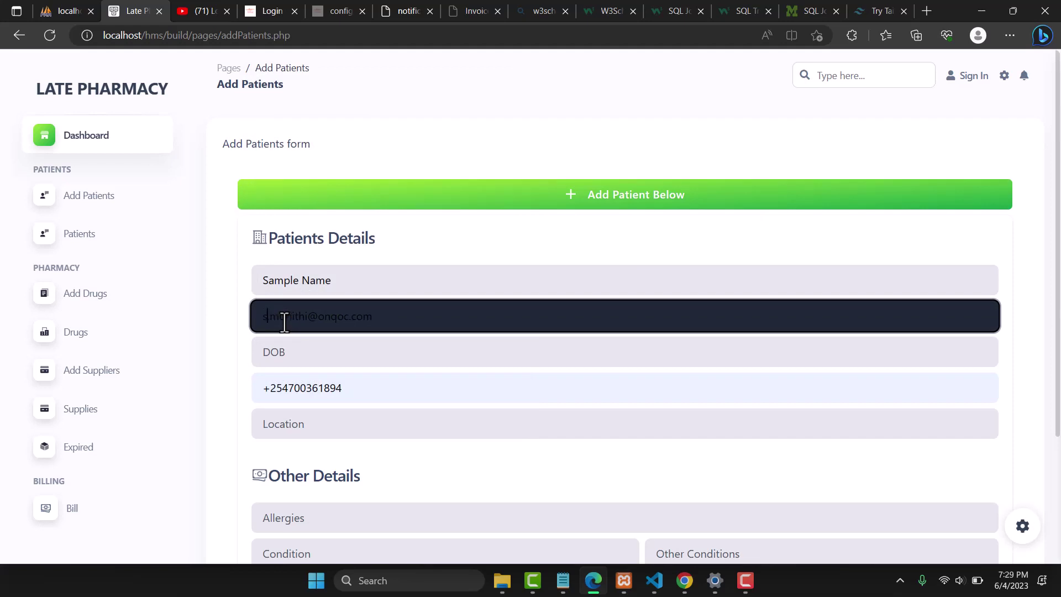
text(ample)
Set location to Nyeri and enter 'none' for allergies, condition and other conditions
click(289, 421)
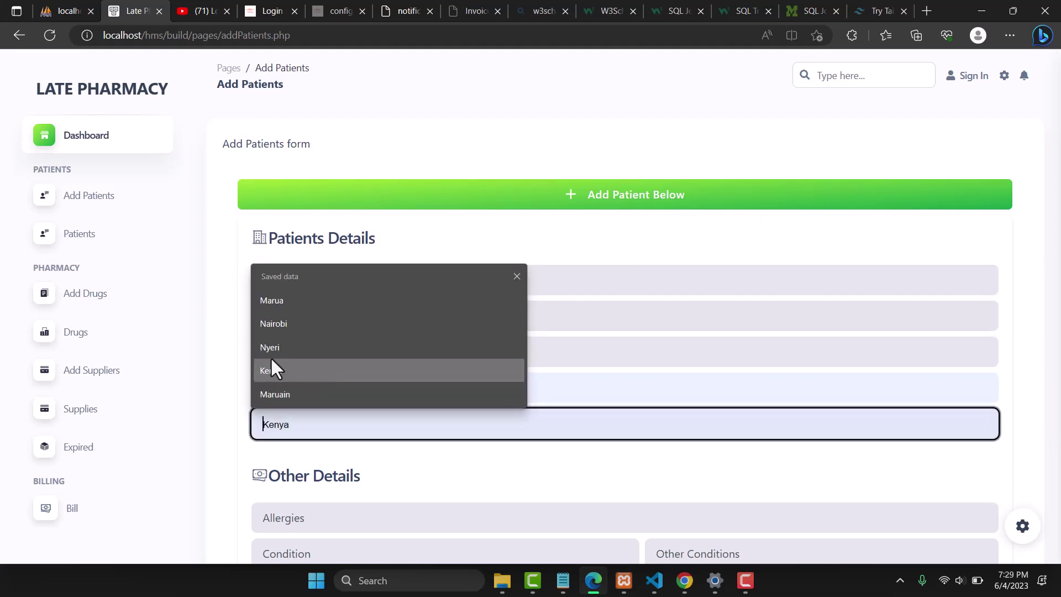
click(266, 347)
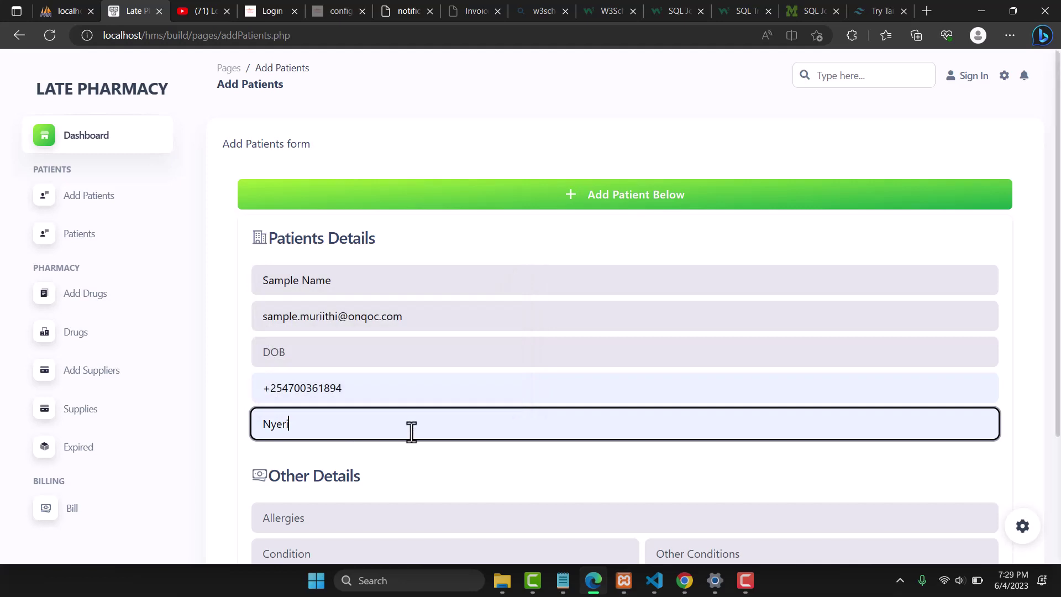
scroll(411, 431, down, 3)
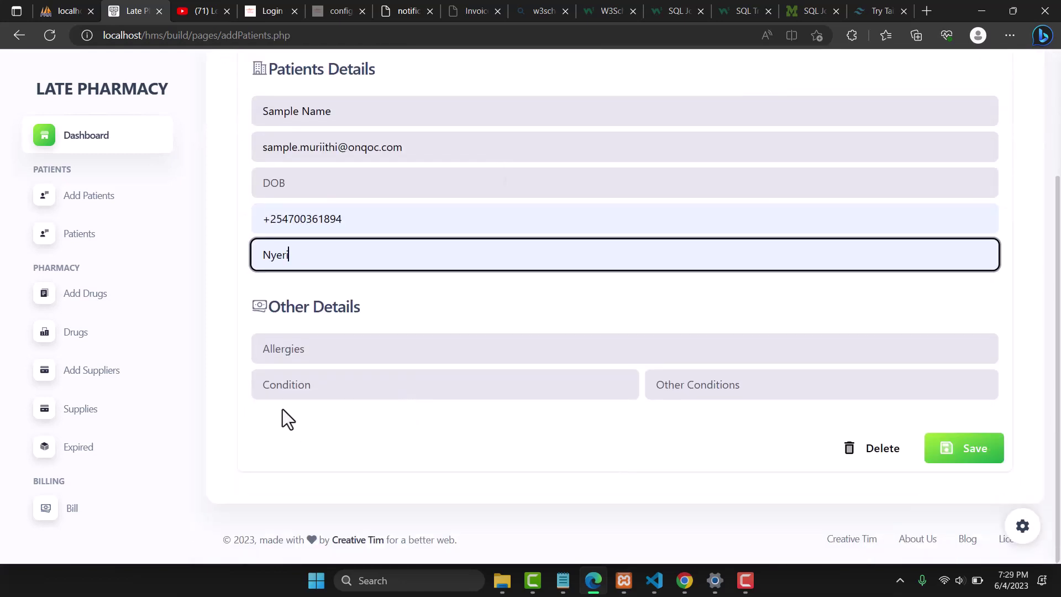
click(314, 360)
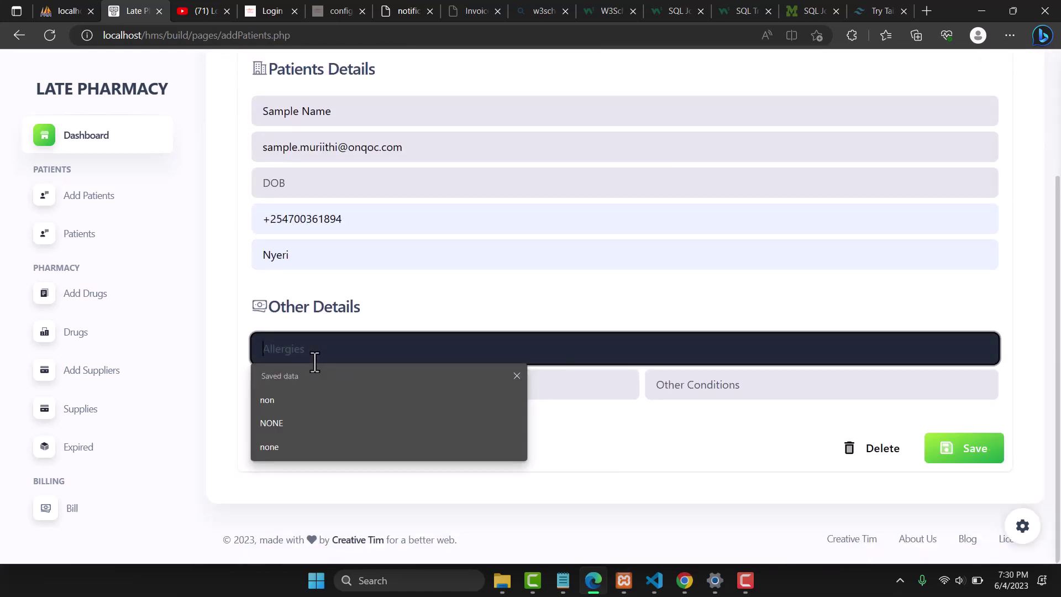
text(none)
key(Tab)
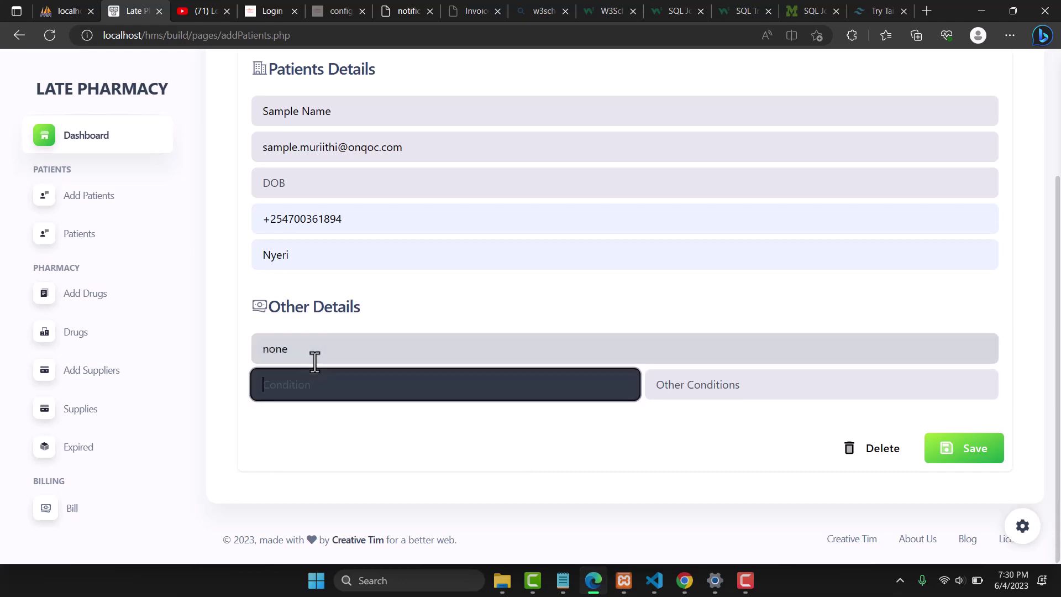
text(none)
key(Tab)
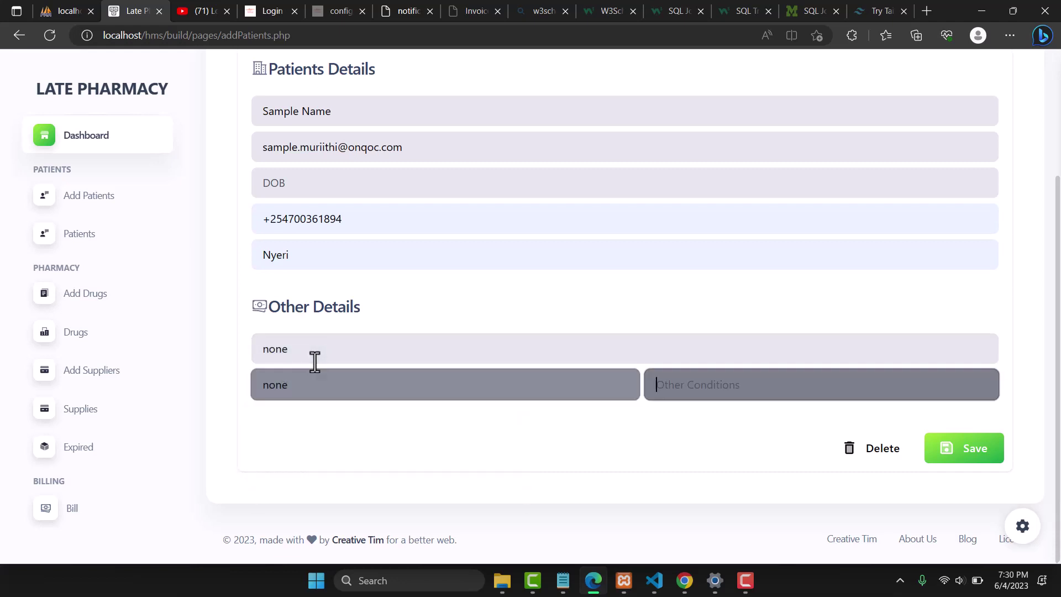
text(none)
key(Tab)
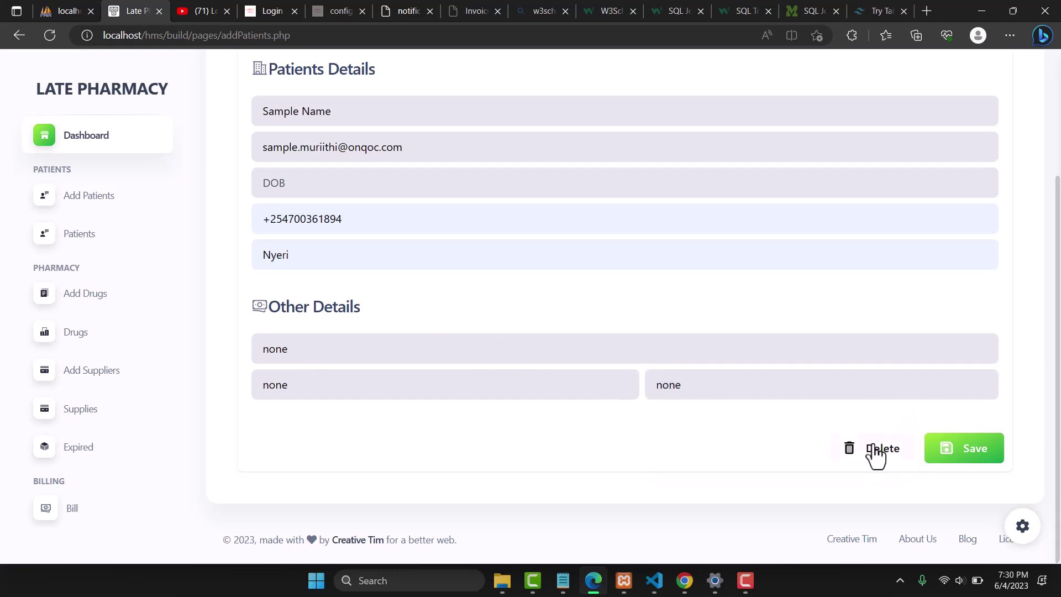
Save the new patient and highlight the Sample Name row in the table
click(958, 458)
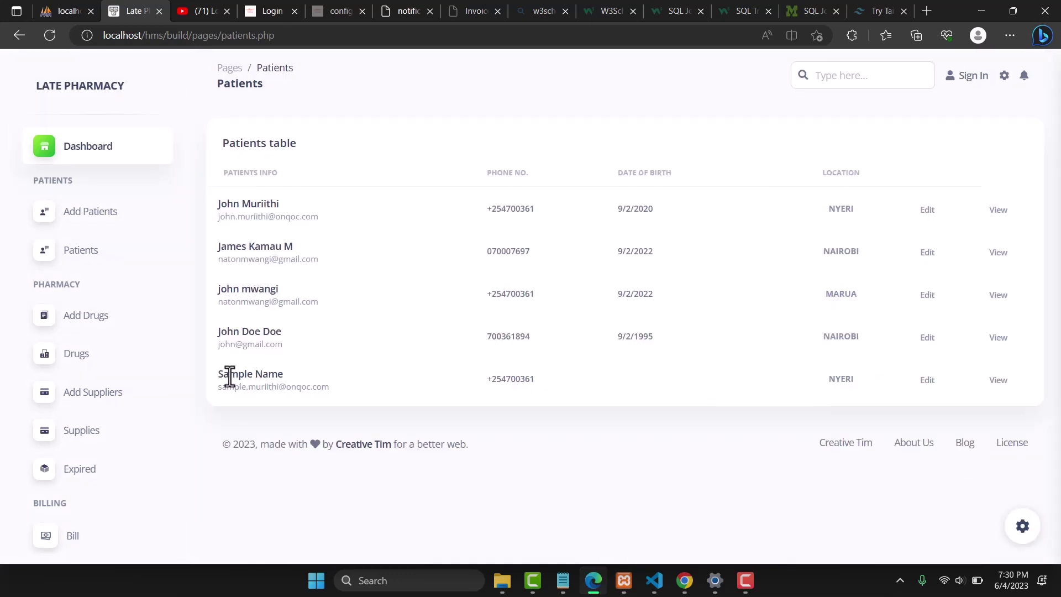
drag(220, 374, 302, 398)
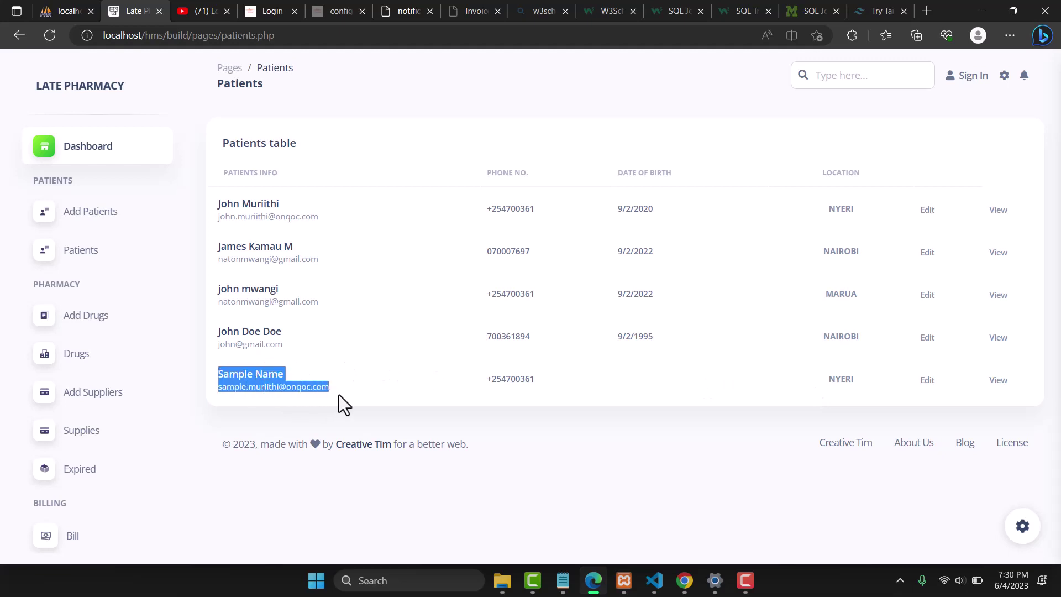
drag(534, 379, 511, 380)
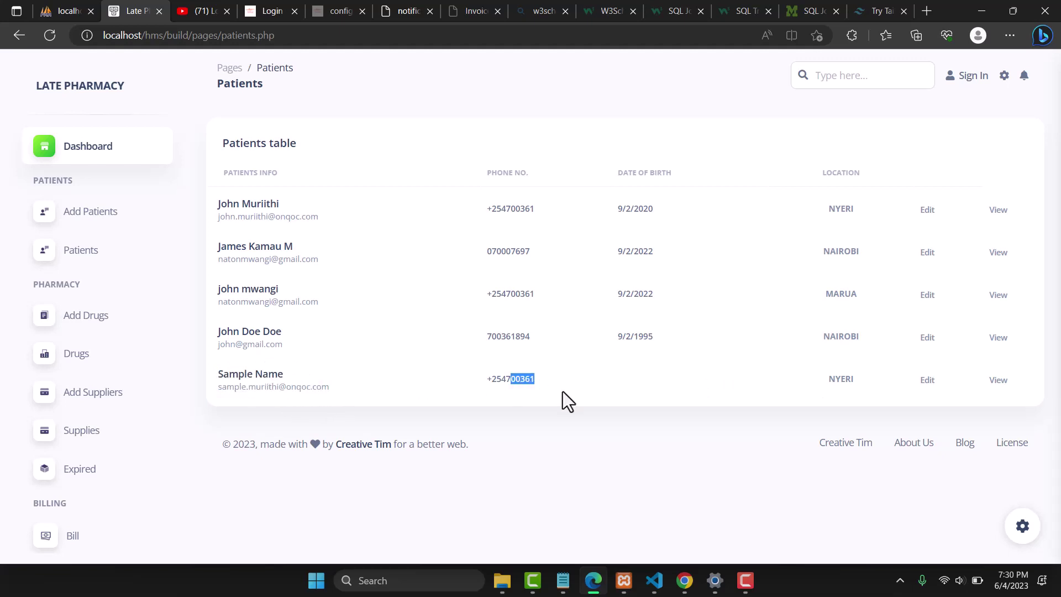
Edit Sample Name's record, fixing the phone number and setting date of birth 9/2/2022
click(927, 381)
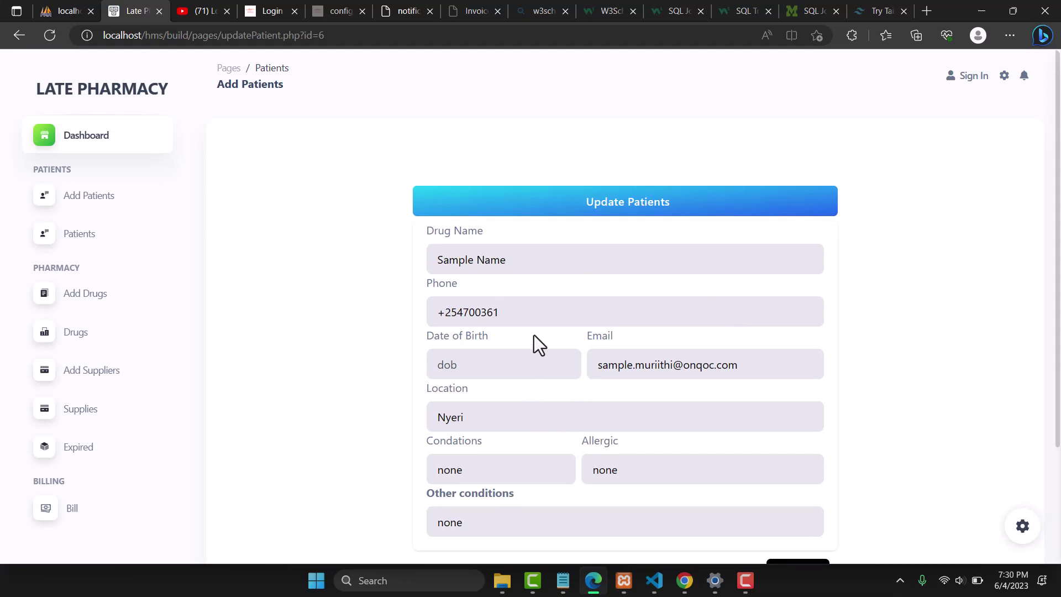
click(470, 312)
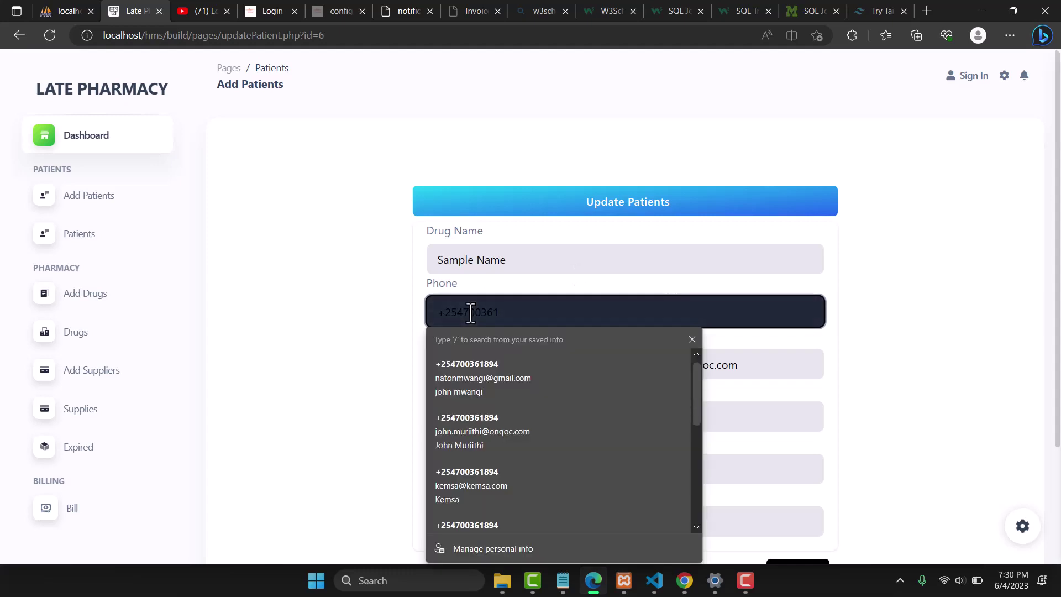
key(BackSpace)
key(BackSpace)
key(BackSpace)
key(BackSpace)
key(BackSpace)
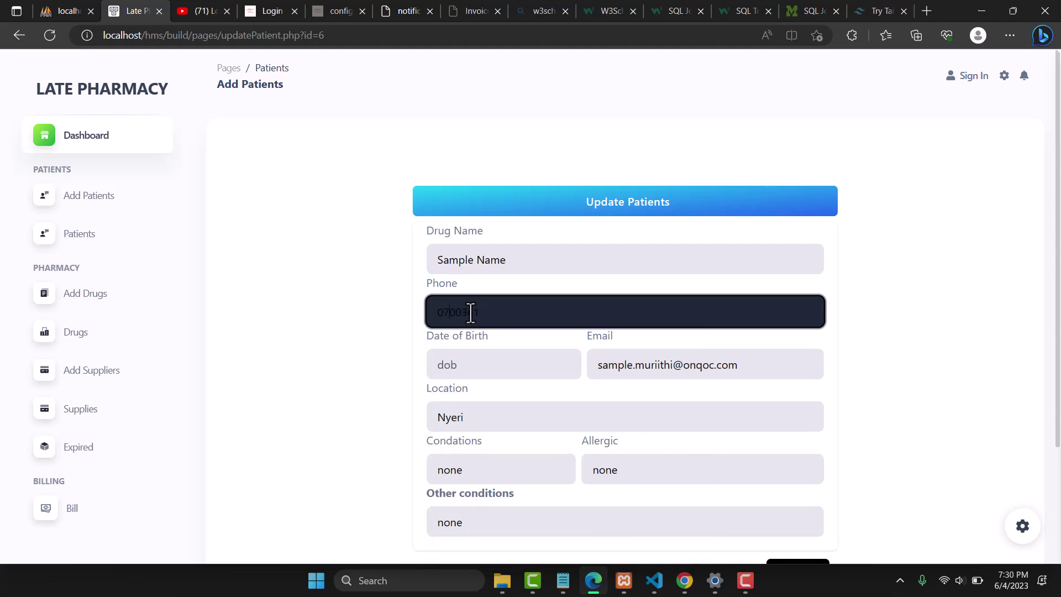
click(503, 318)
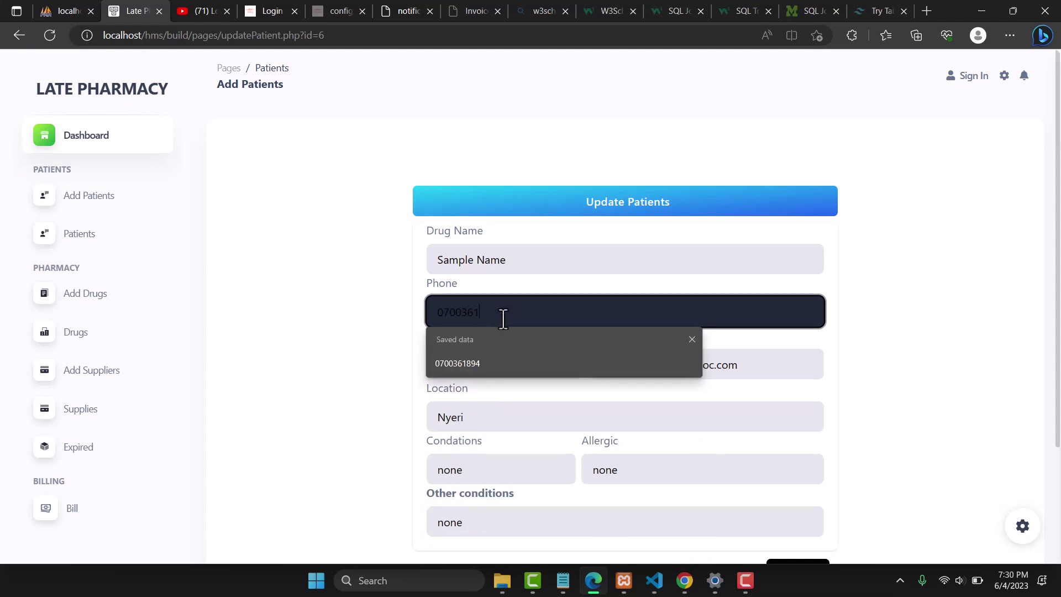
click(460, 369)
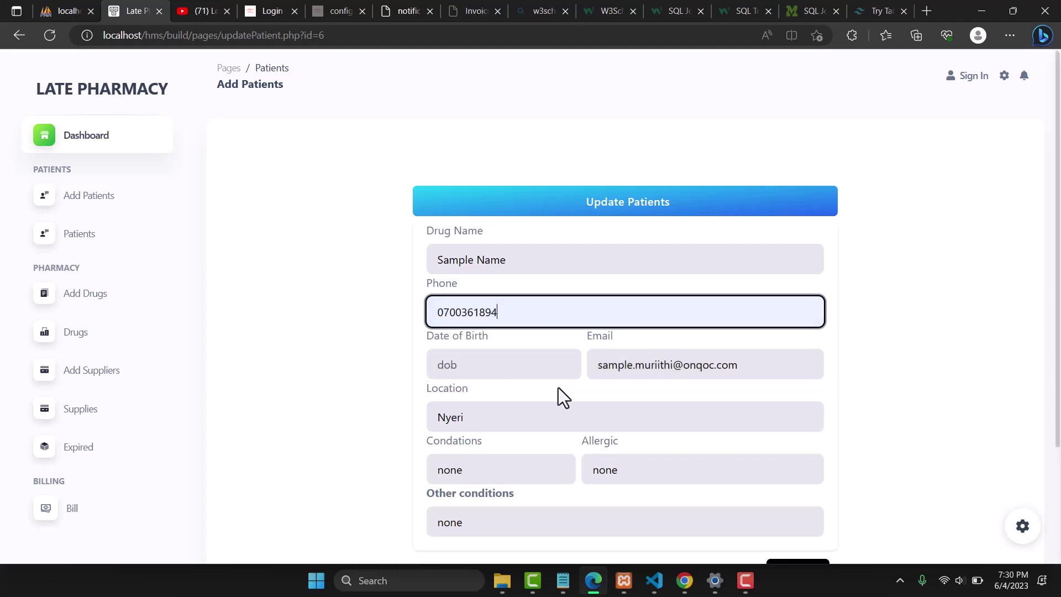
click(475, 372)
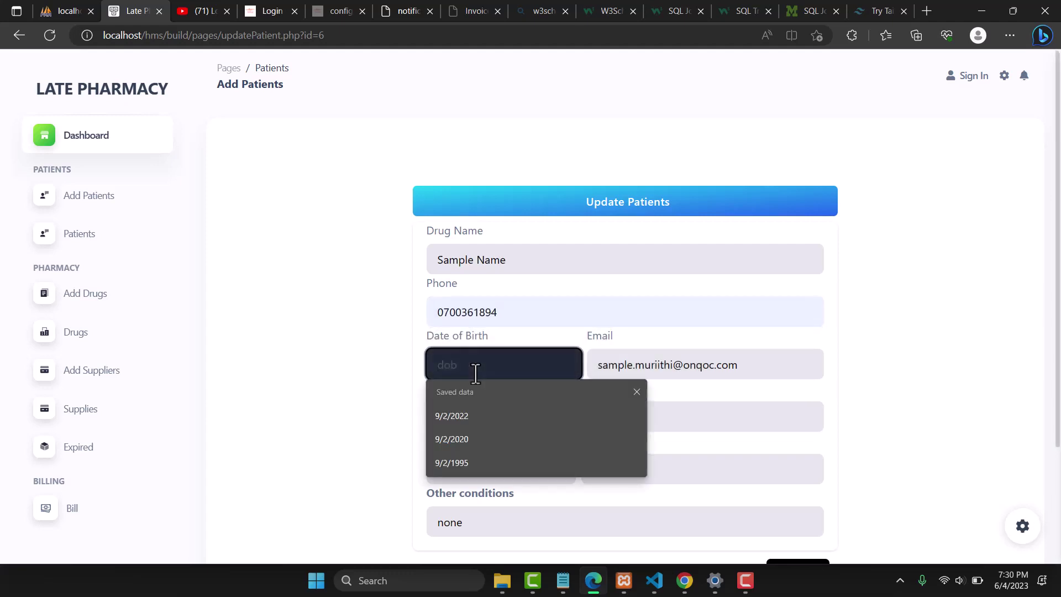
click(446, 422)
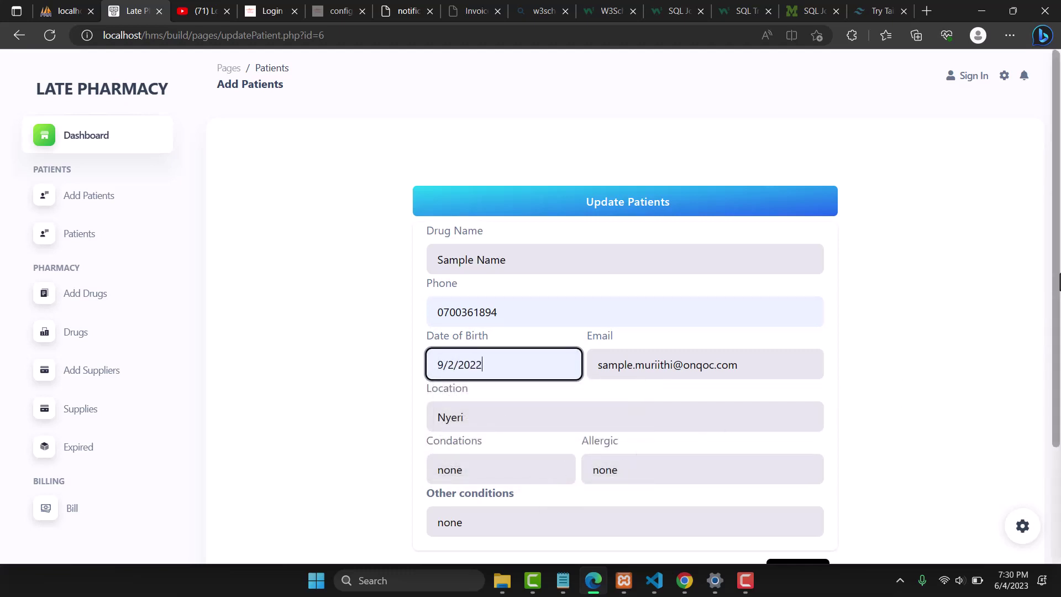
scroll(1059, 282, down, 3)
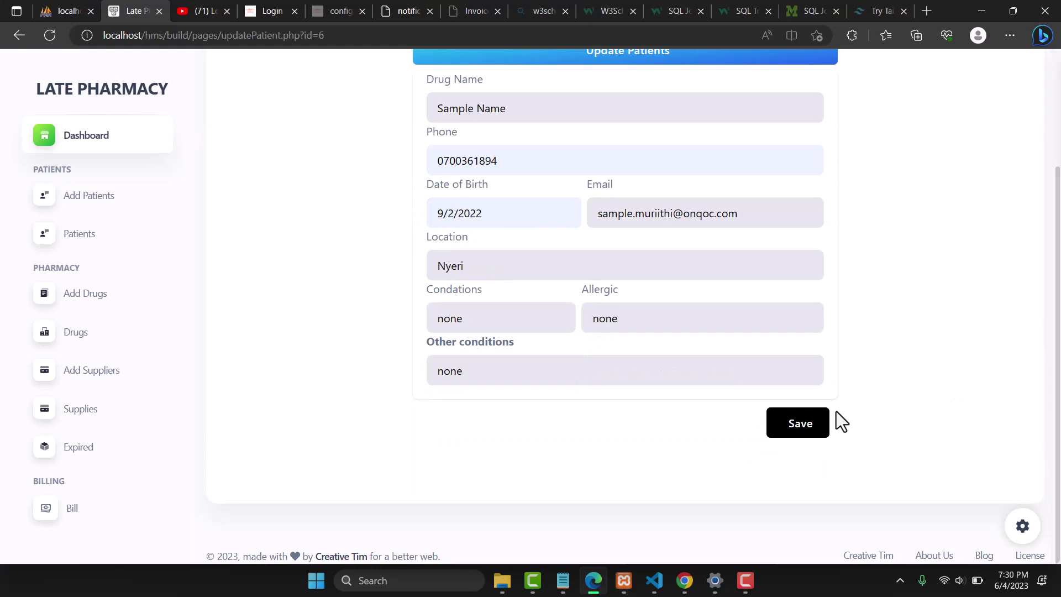
click(801, 426)
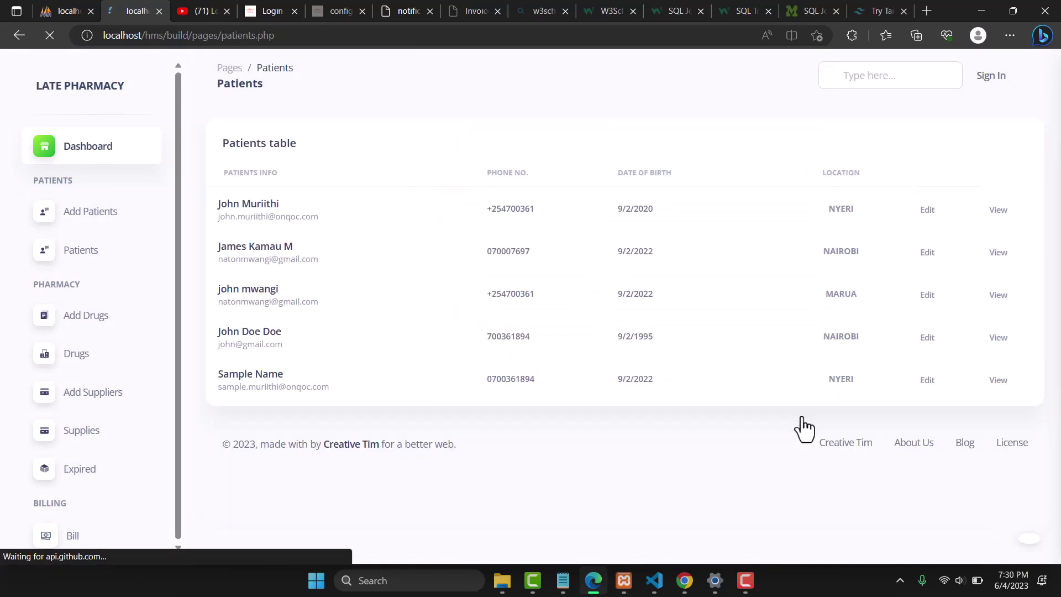
Open Sample Name's patient profile and highlight the SAMPLE NAME heading
double_click(513, 379)
drag(634, 380, 638, 380)
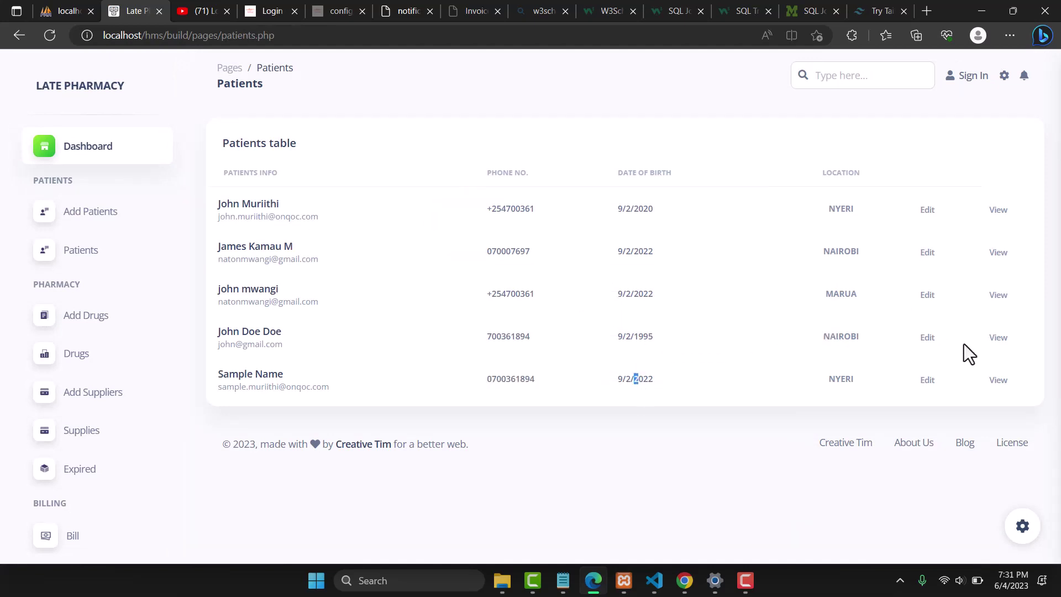
click(998, 381)
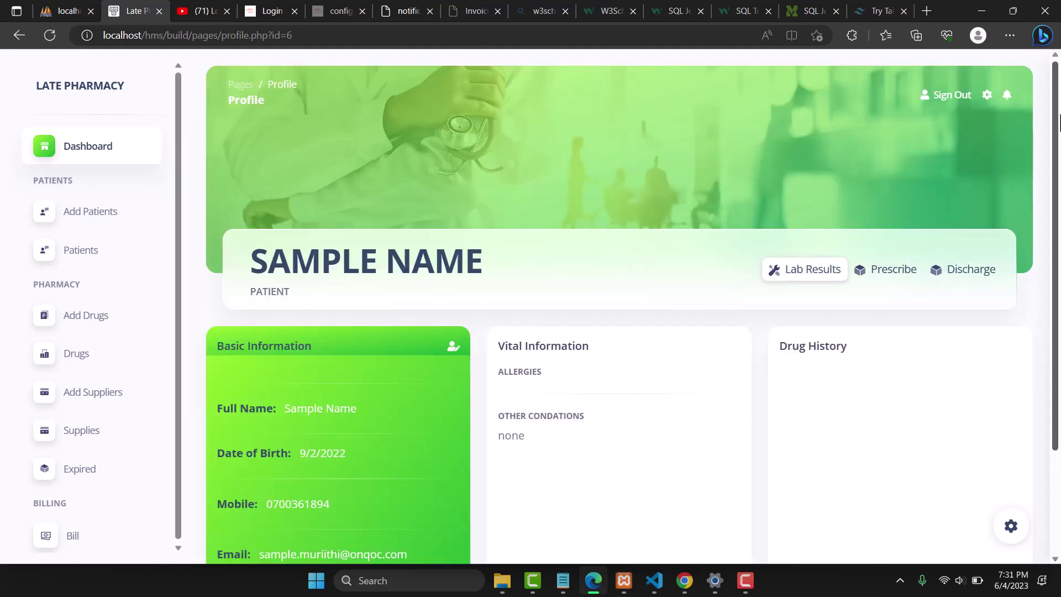
mouse_move(1057, 126)
mouse_down()
mouse_move(1056, 239)
mouse_move(1057, 121)
mouse_up()
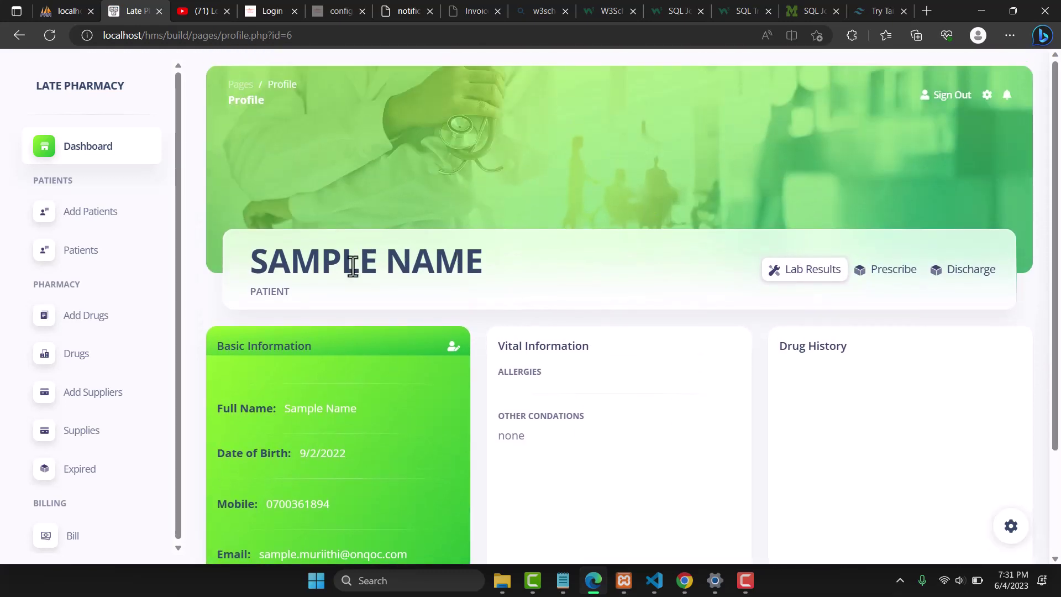
drag(253, 271, 498, 266)
click(255, 296)
triple_click(230, 291)
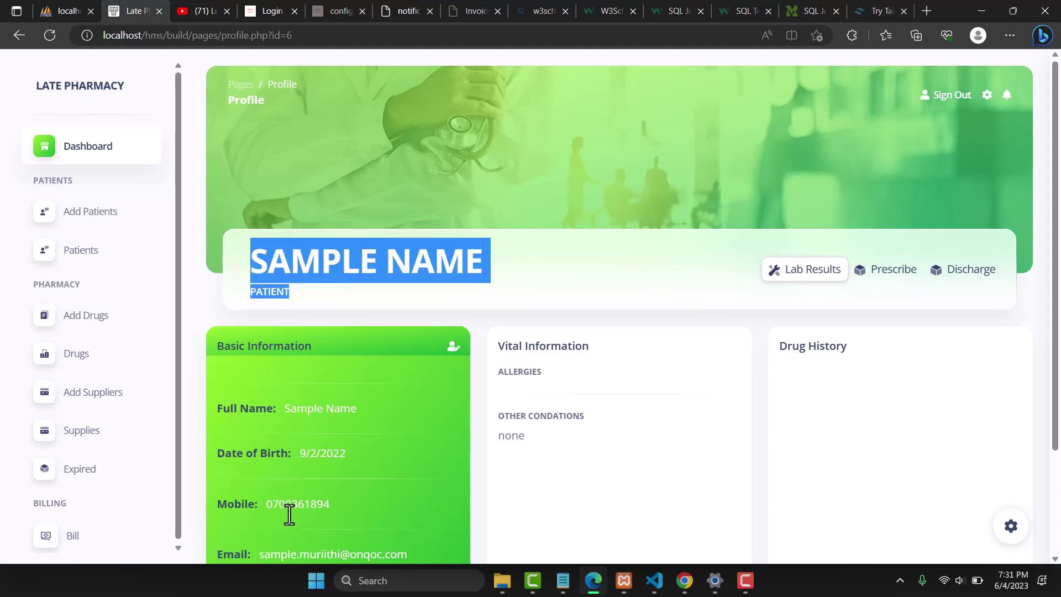
Leave the profile editor and mark the Vital Information and Drug History headings
click(453, 347)
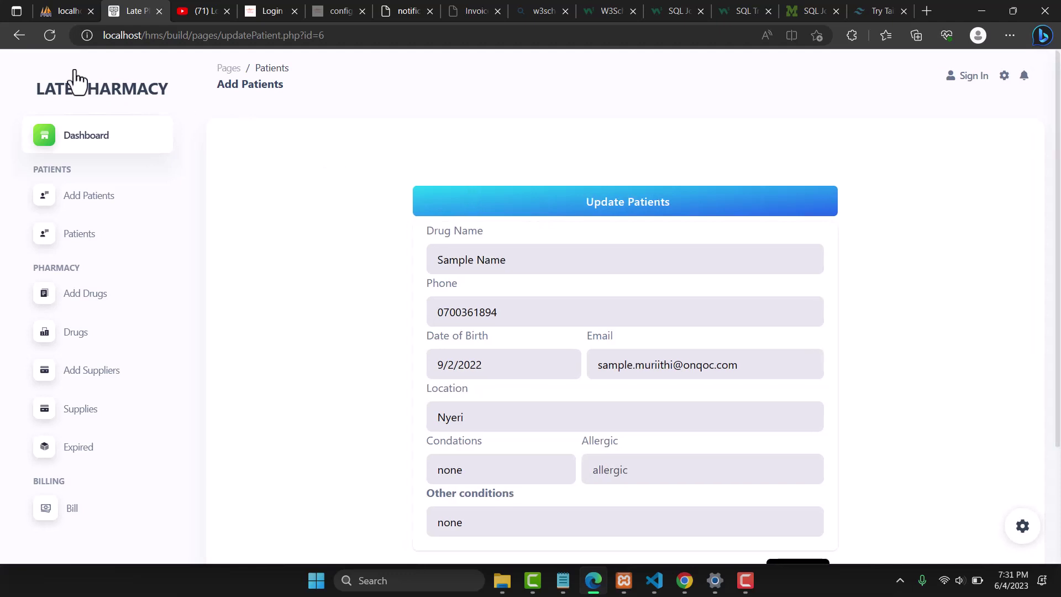
click(19, 34)
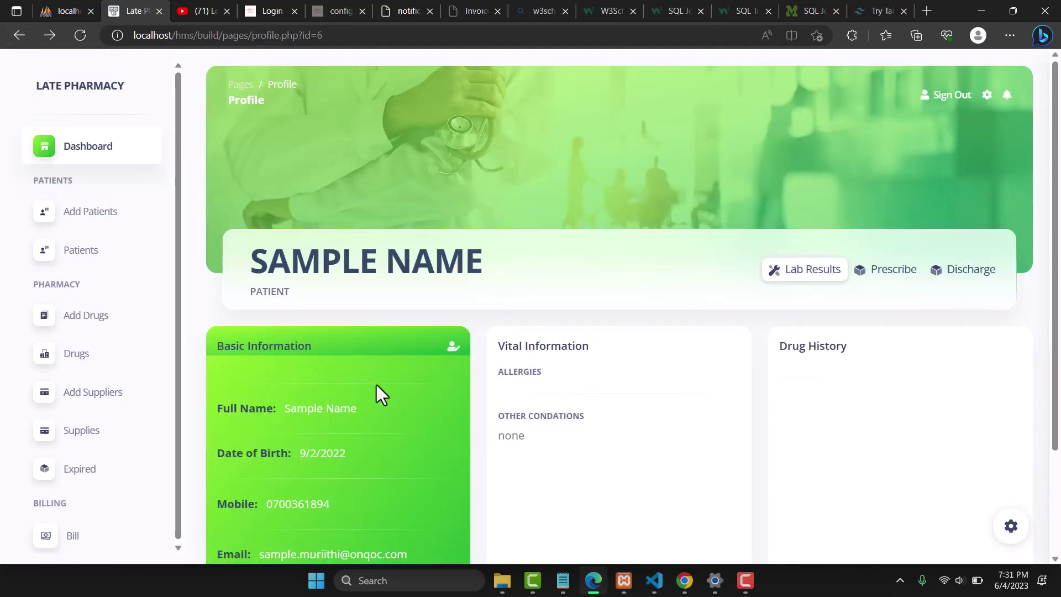
double_click(536, 351)
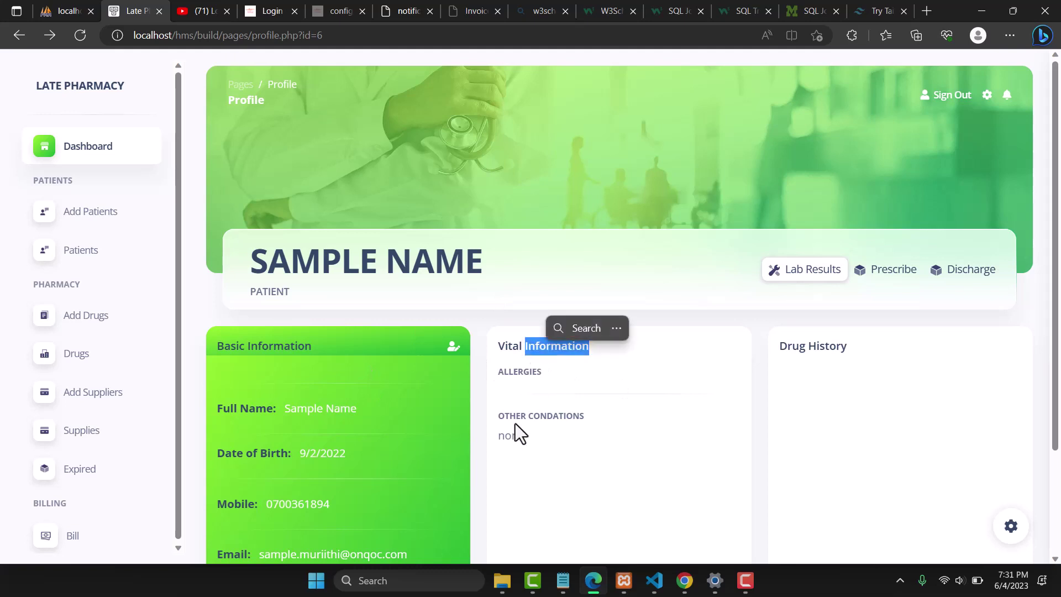
double_click(795, 347)
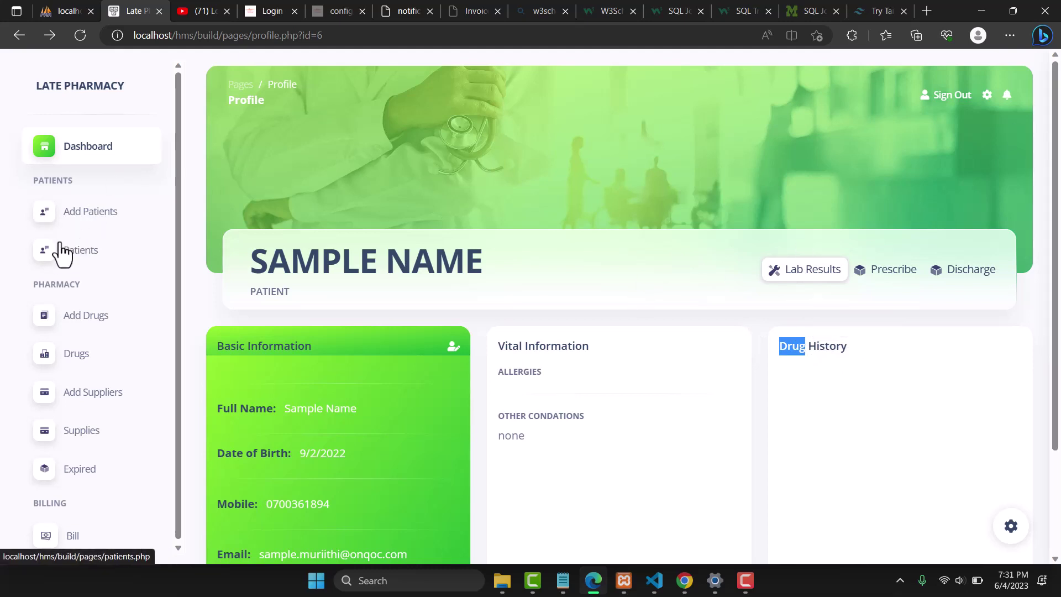
View the first patient's profile from the Patients table
click(78, 255)
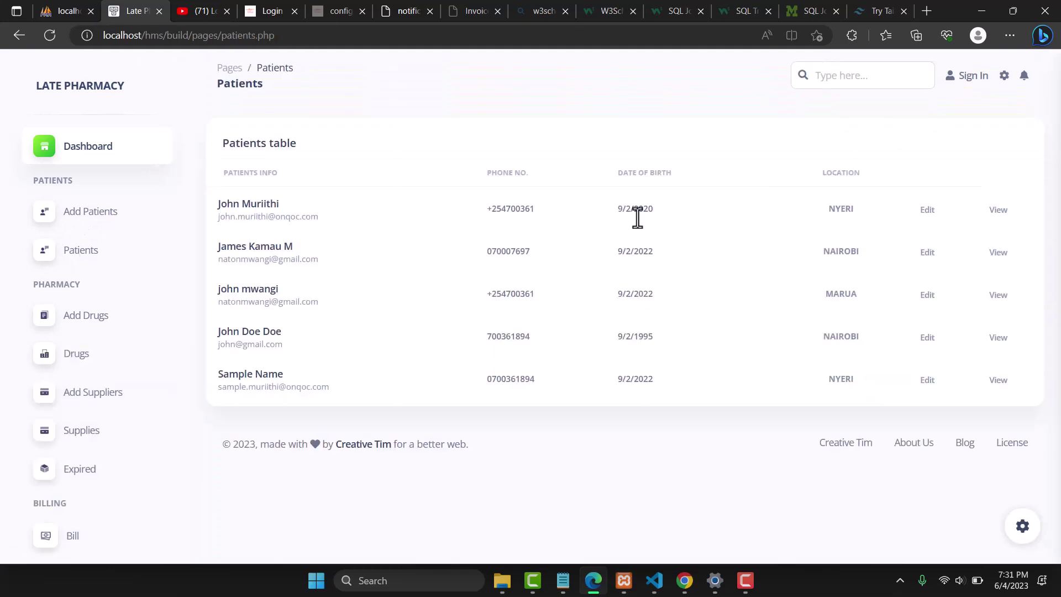
click(1000, 213)
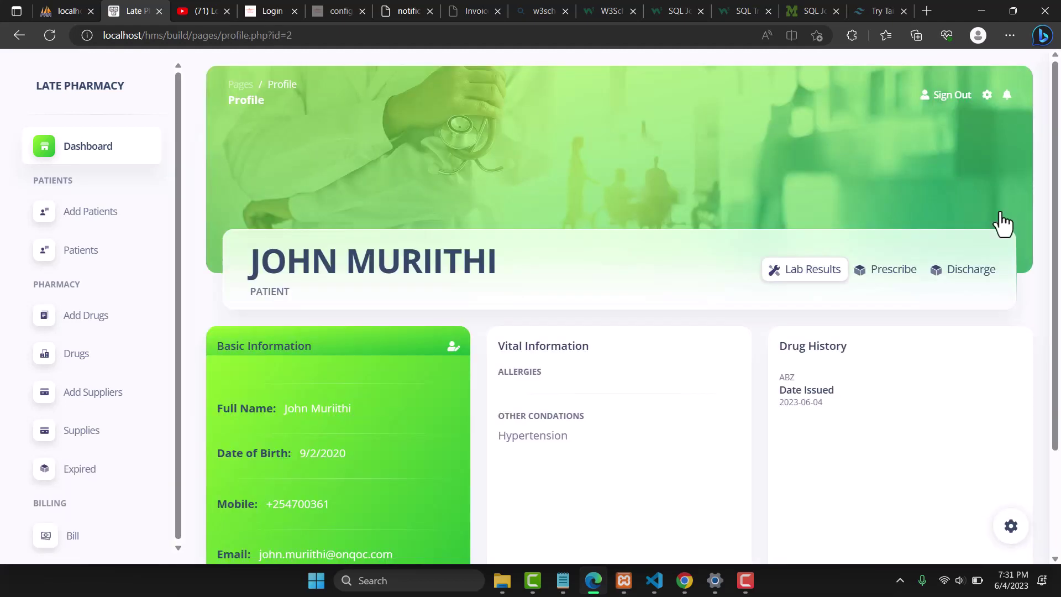
double_click(422, 261)
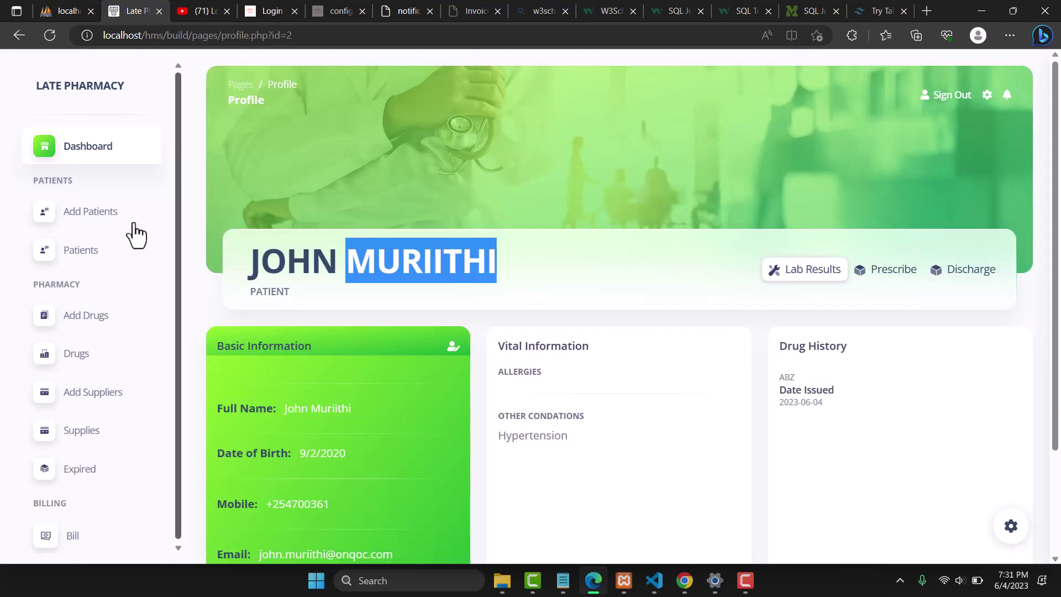
click(80, 255)
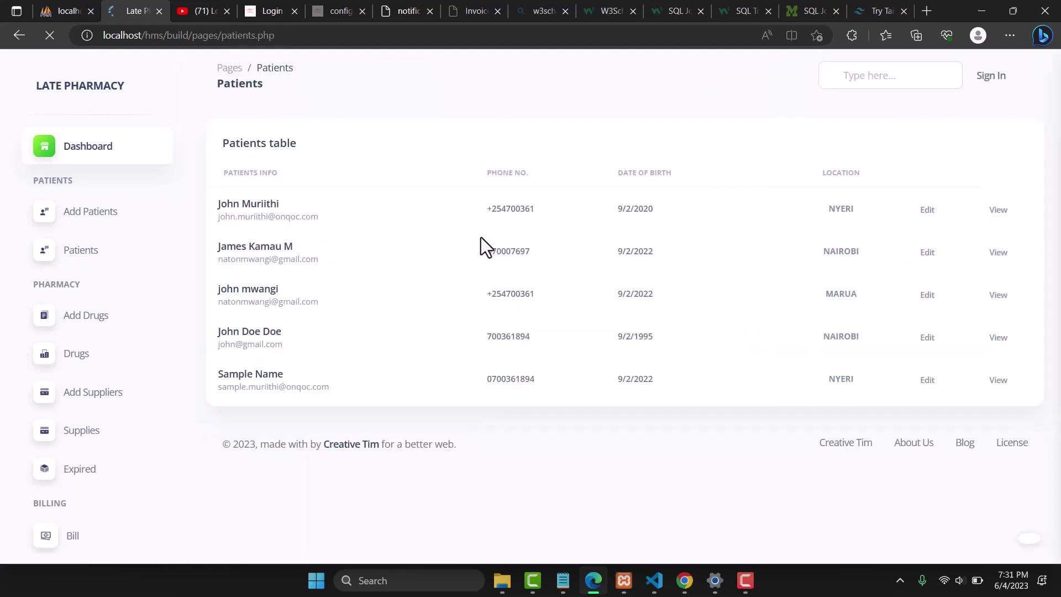
click(993, 341)
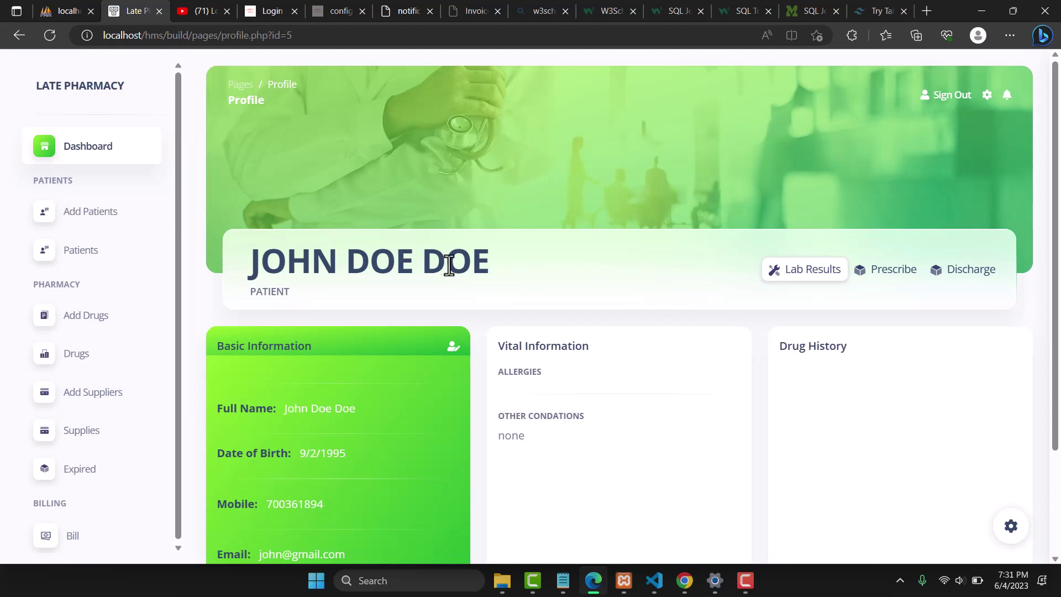
double_click(450, 264)
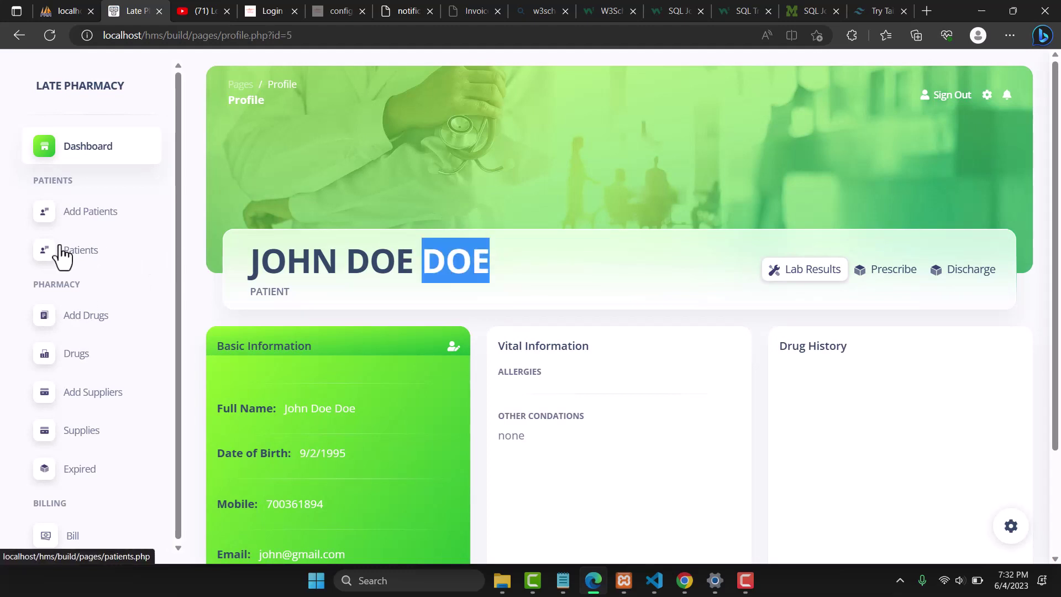
double_click(49, 284)
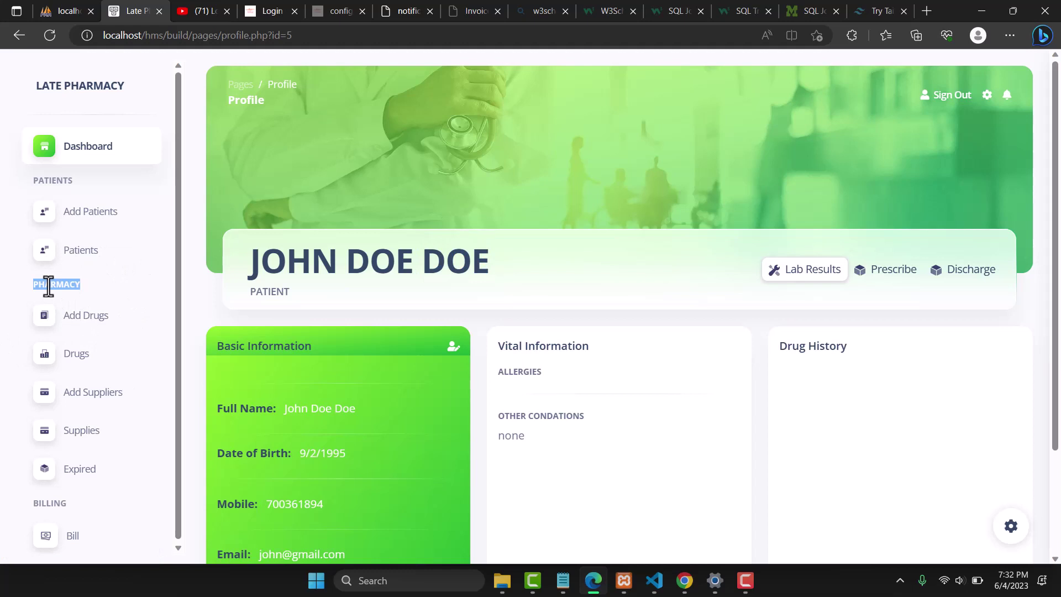
click(92, 318)
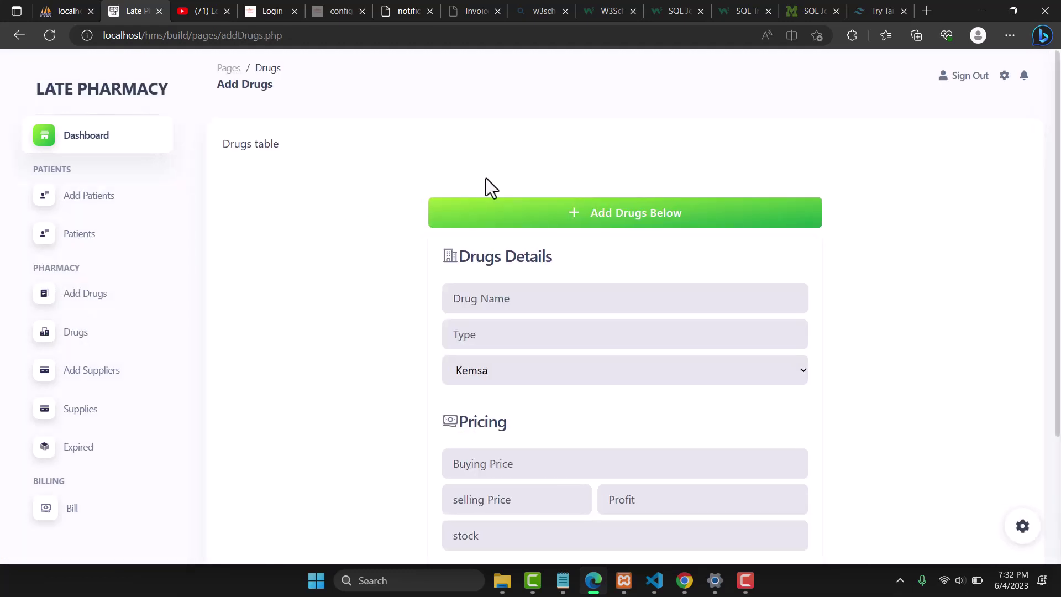
Name the drug Sample drug, set its type to Syrup and keep supplier Kemsa
click(497, 298)
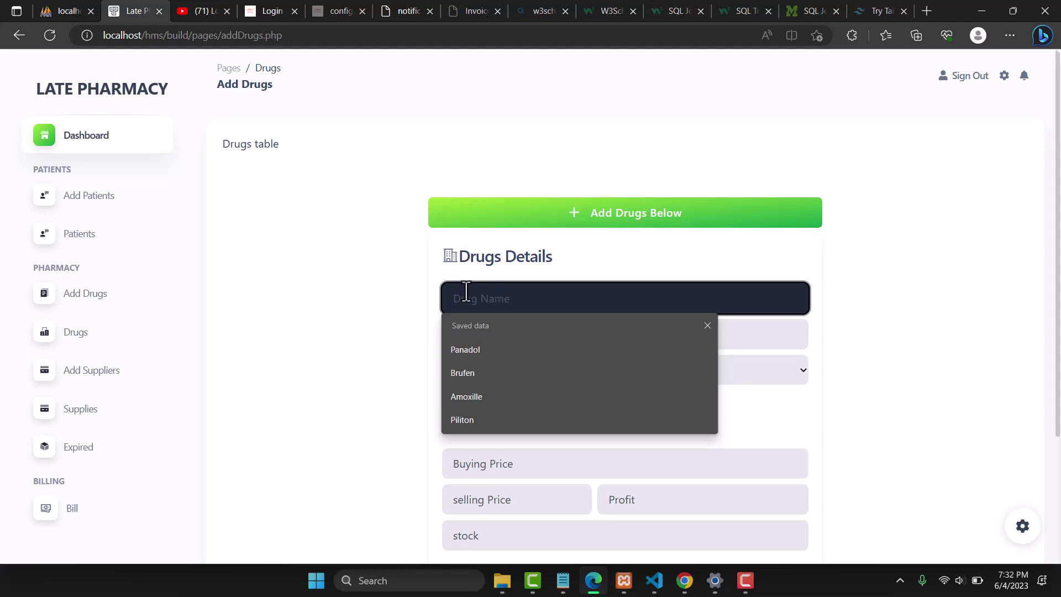
text(Sep)
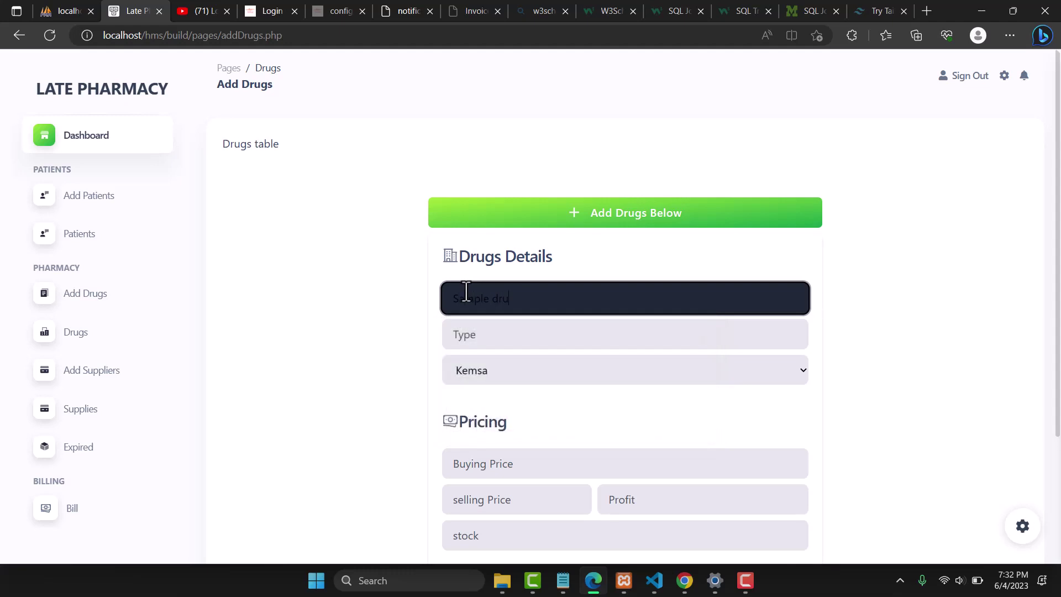
click(466, 339)
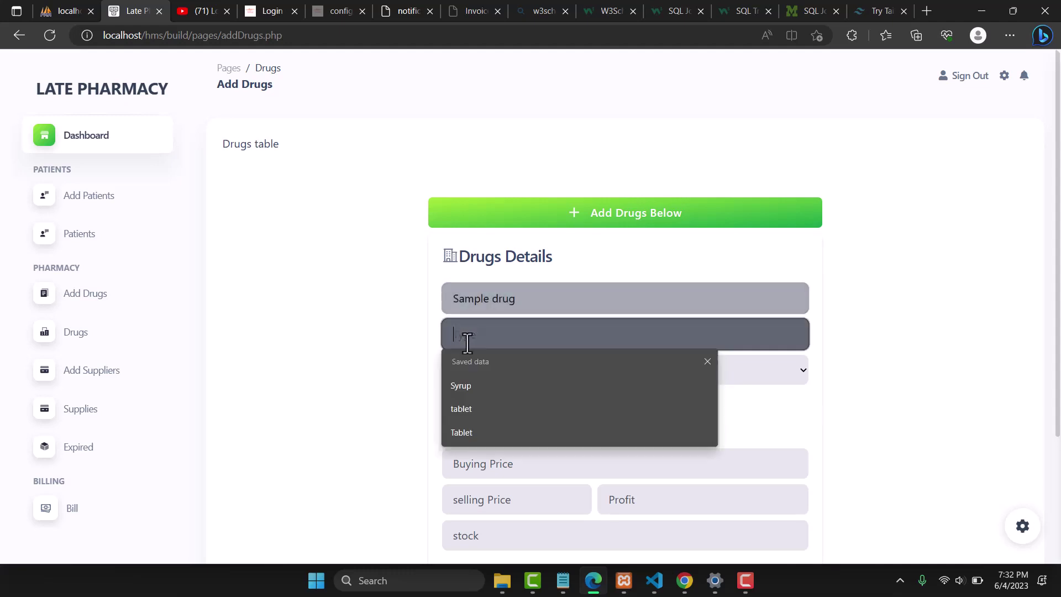
click(455, 385)
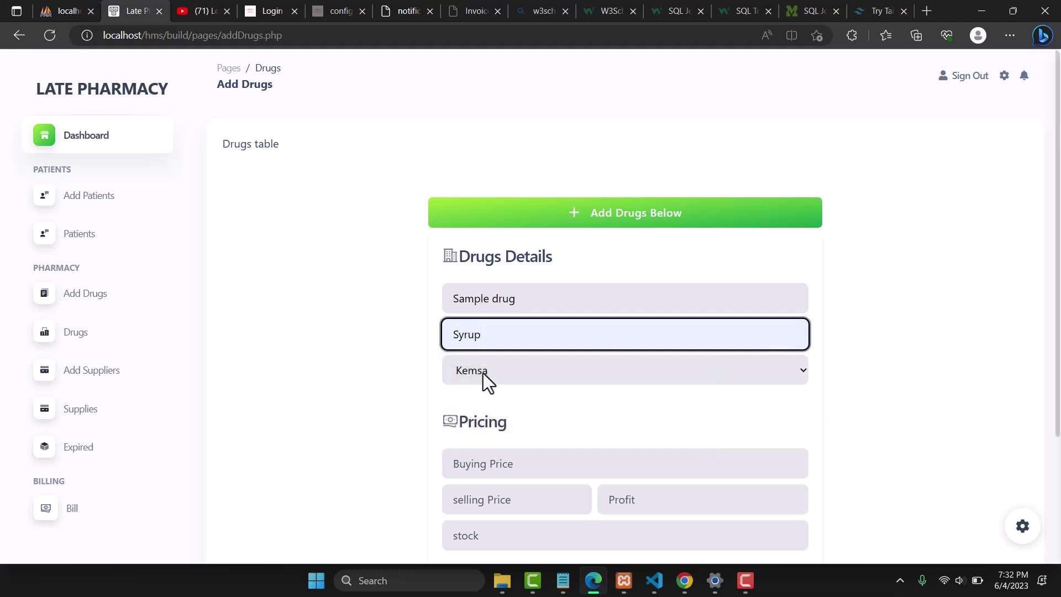
click(483, 372)
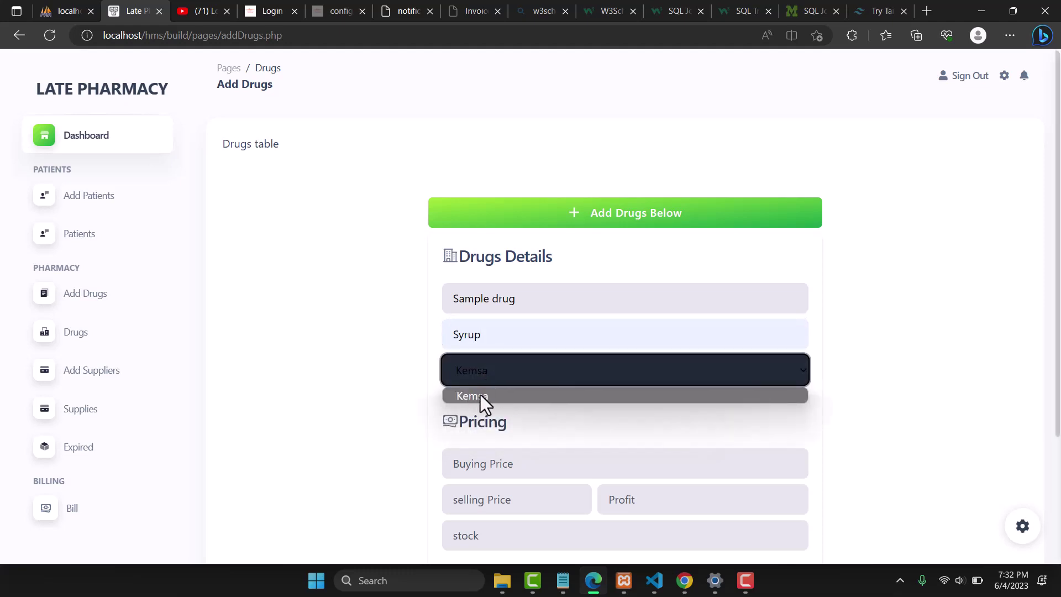
click(479, 394)
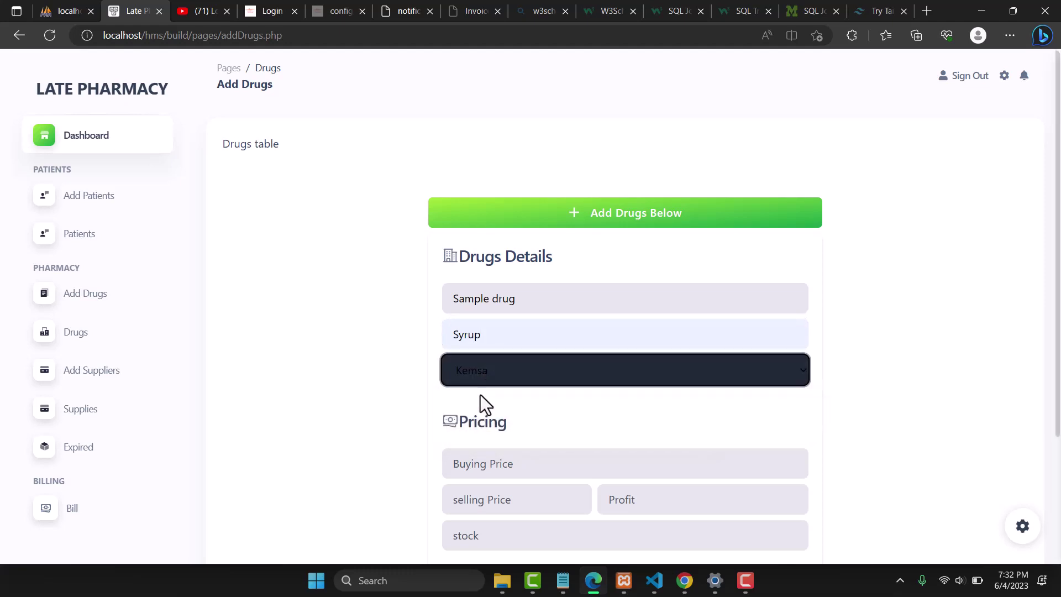
Set buying price 10, selling price 15, profit 5 and stock 600, then save
click(468, 474)
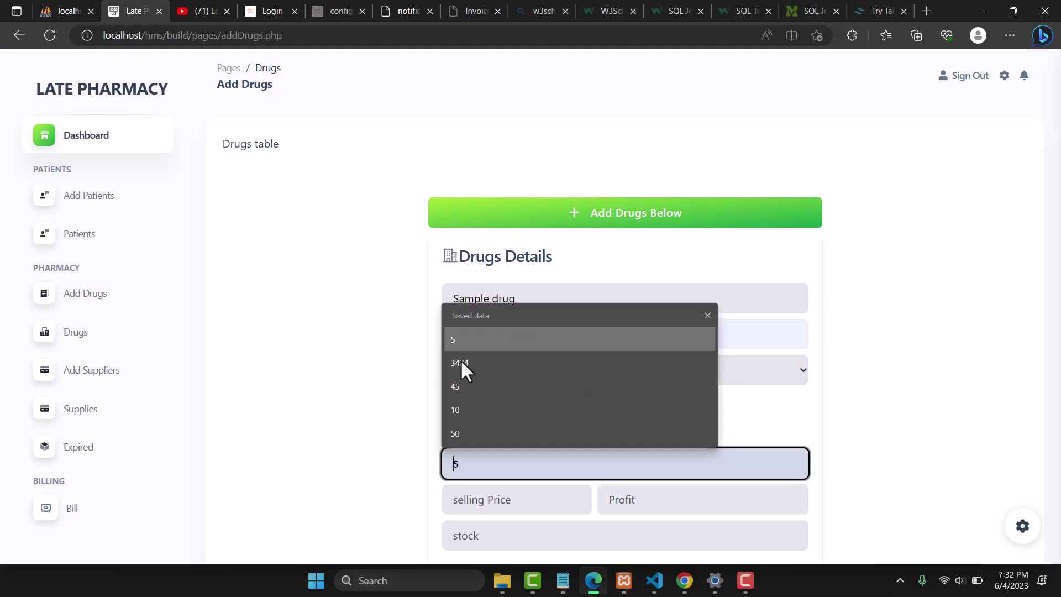
click(462, 411)
click(491, 509)
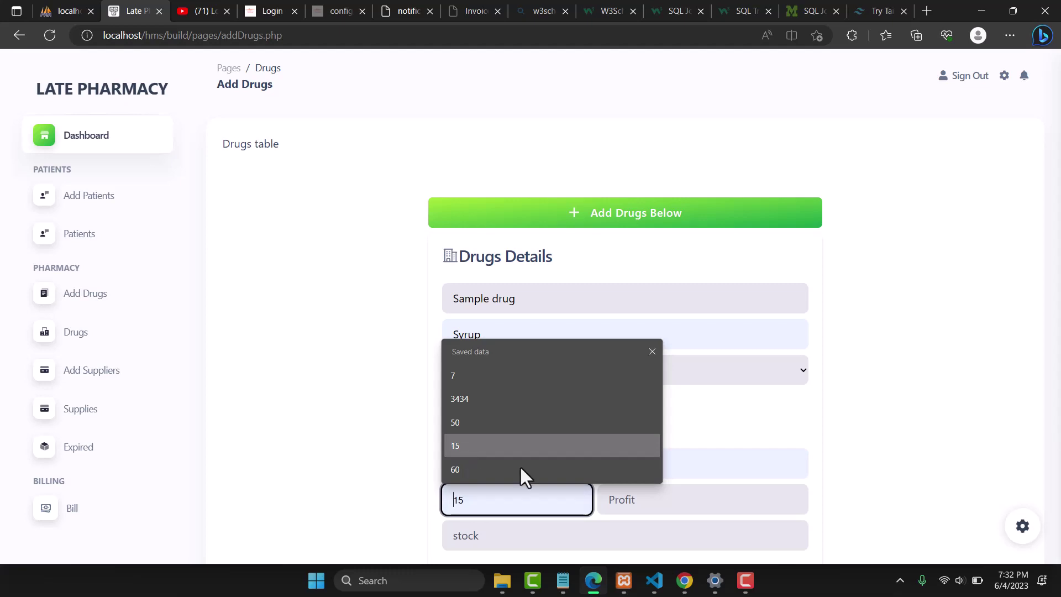
click(624, 502)
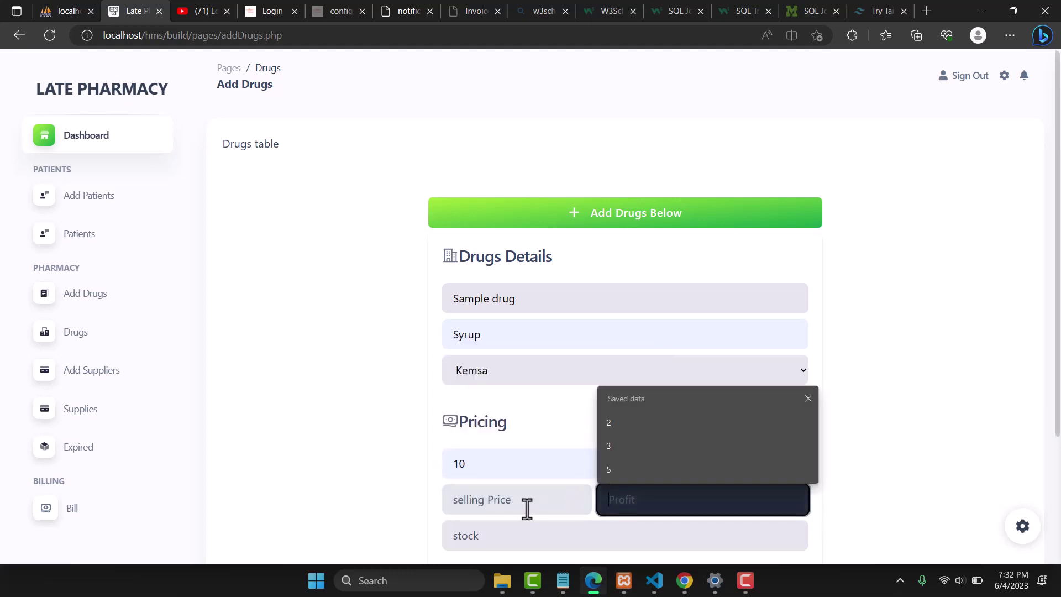
click(502, 505)
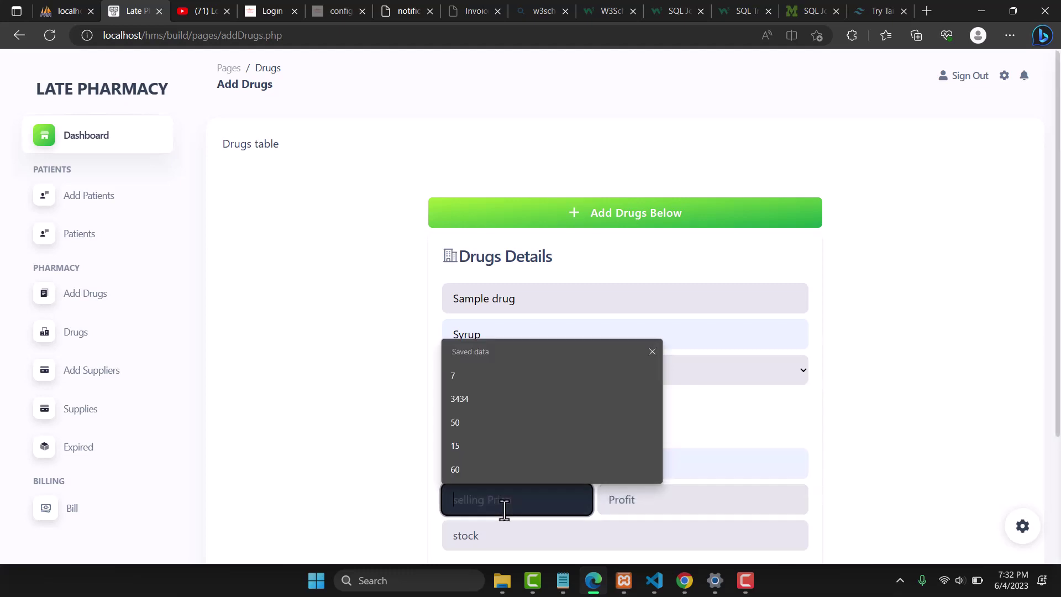
click(456, 444)
click(624, 507)
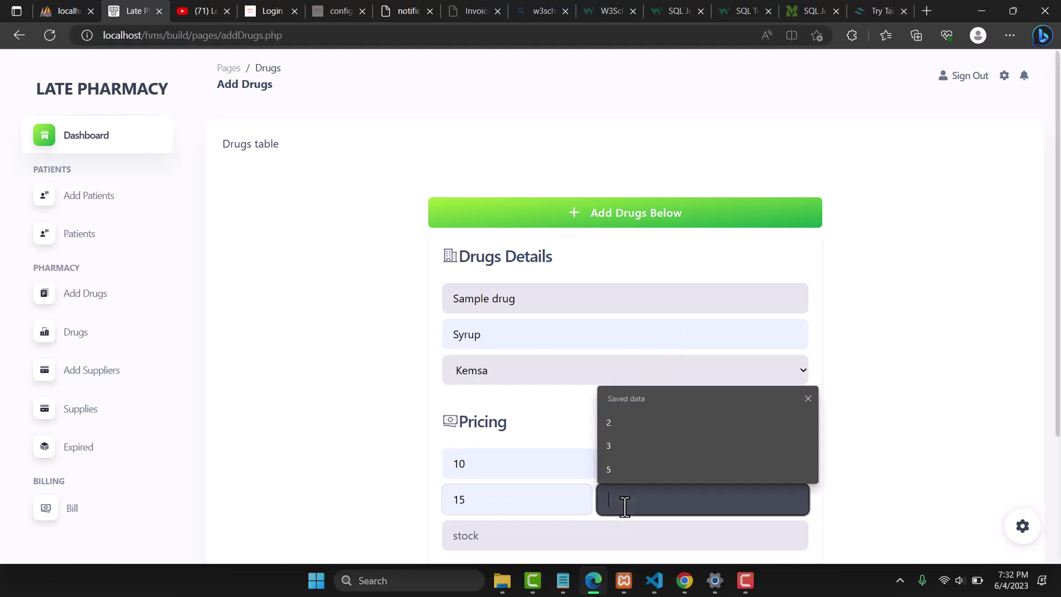
click(610, 468)
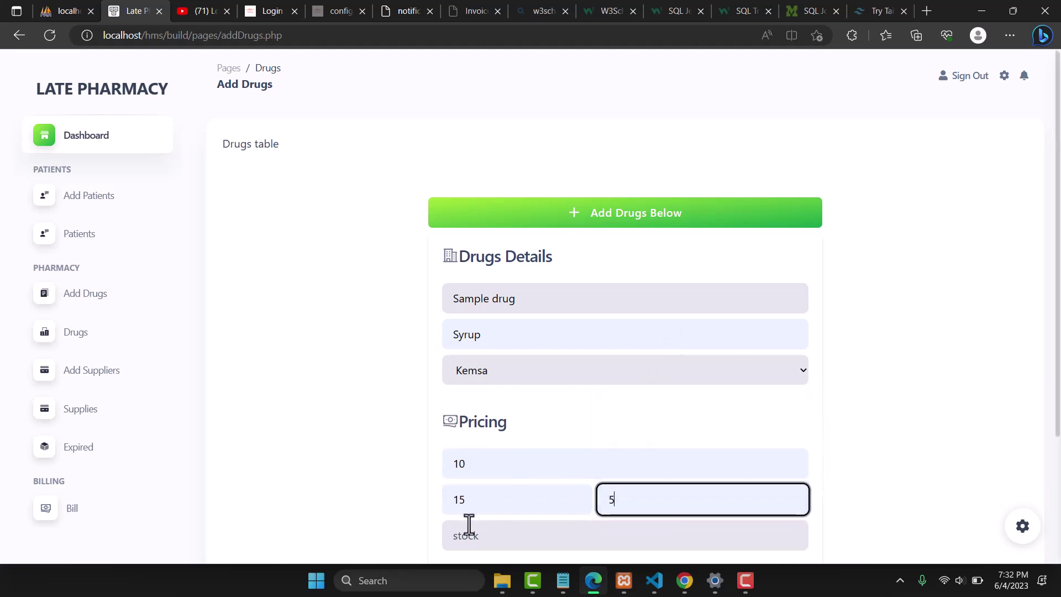
click(465, 531)
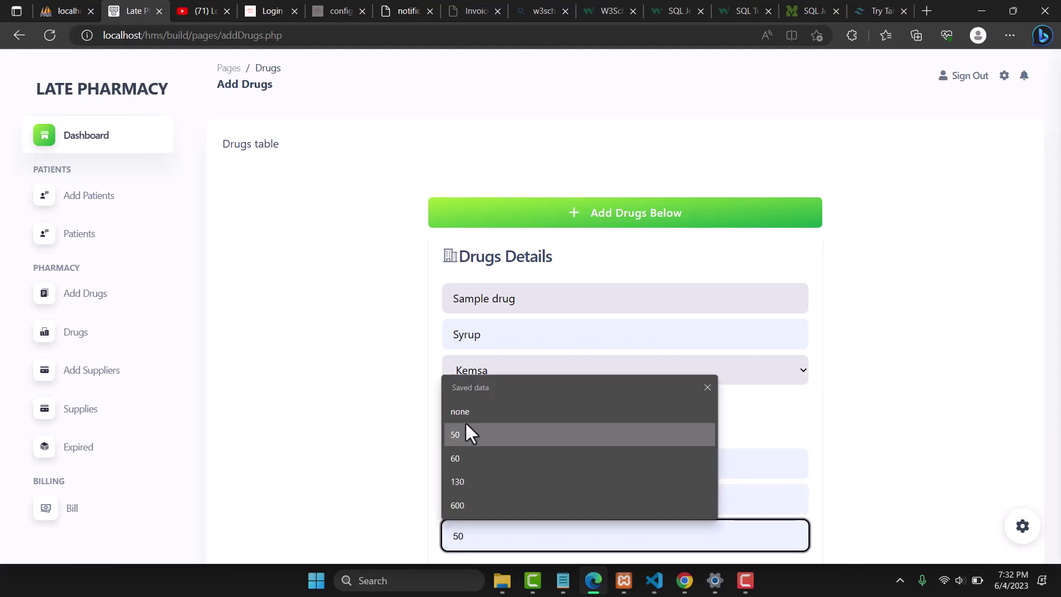
click(463, 503)
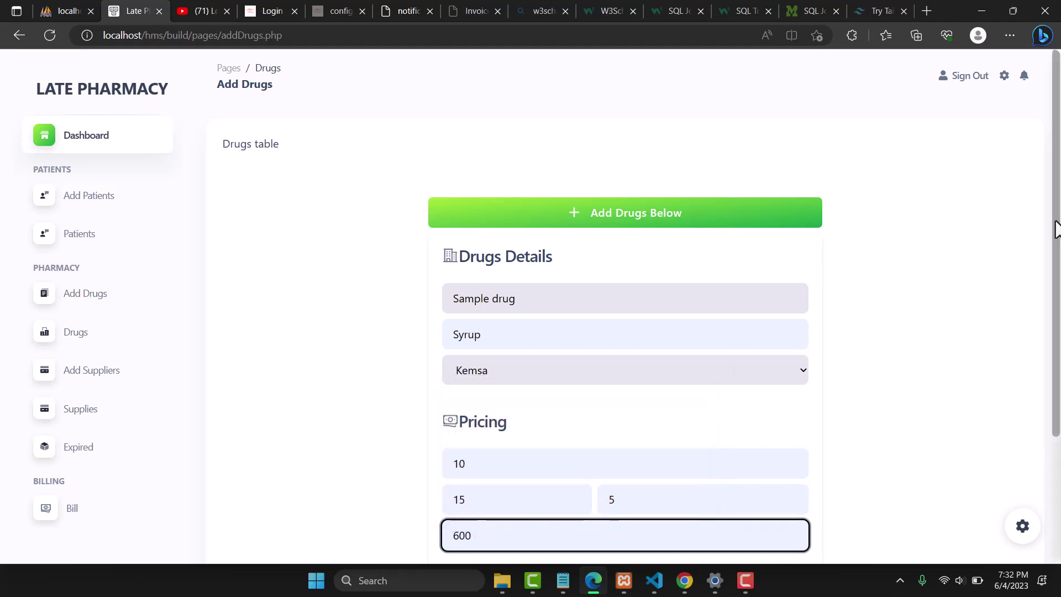
drag(1055, 224, 1054, 282)
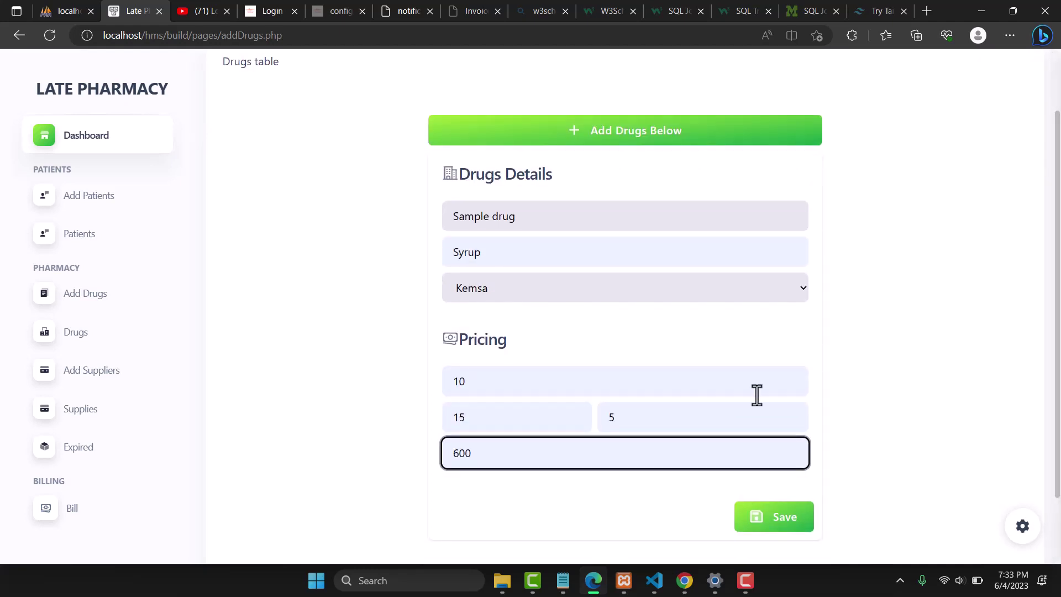
click(767, 521)
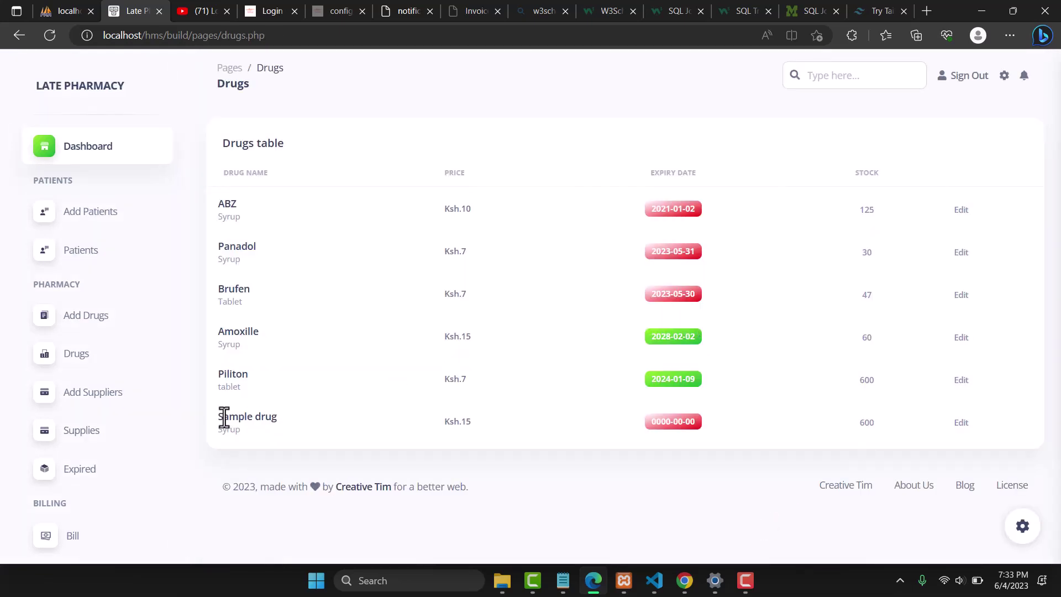
Edit Sample drug's expiry year and save a first correction
drag(222, 417, 332, 429)
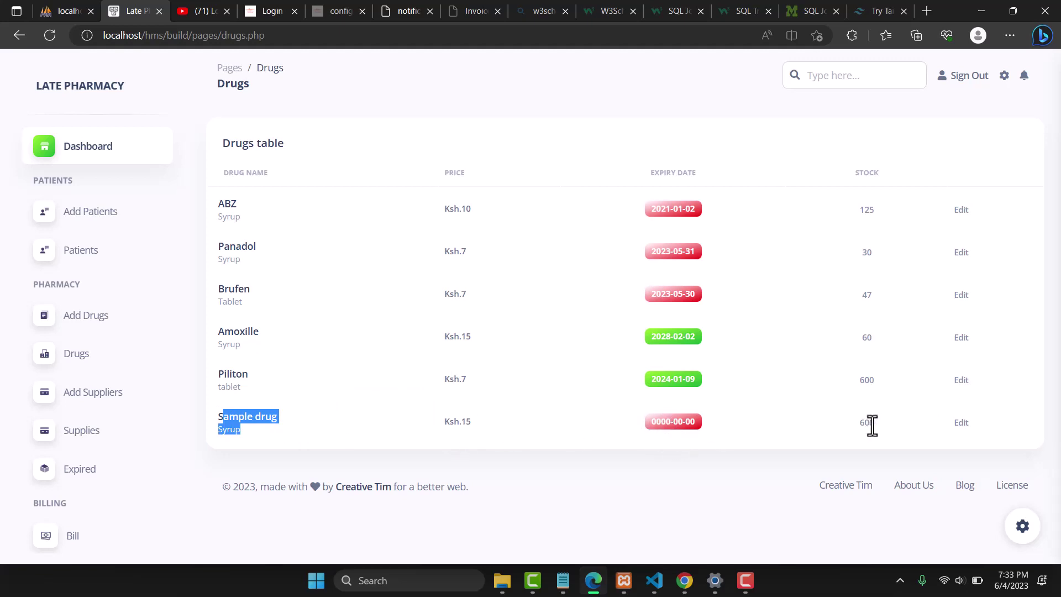
click(961, 424)
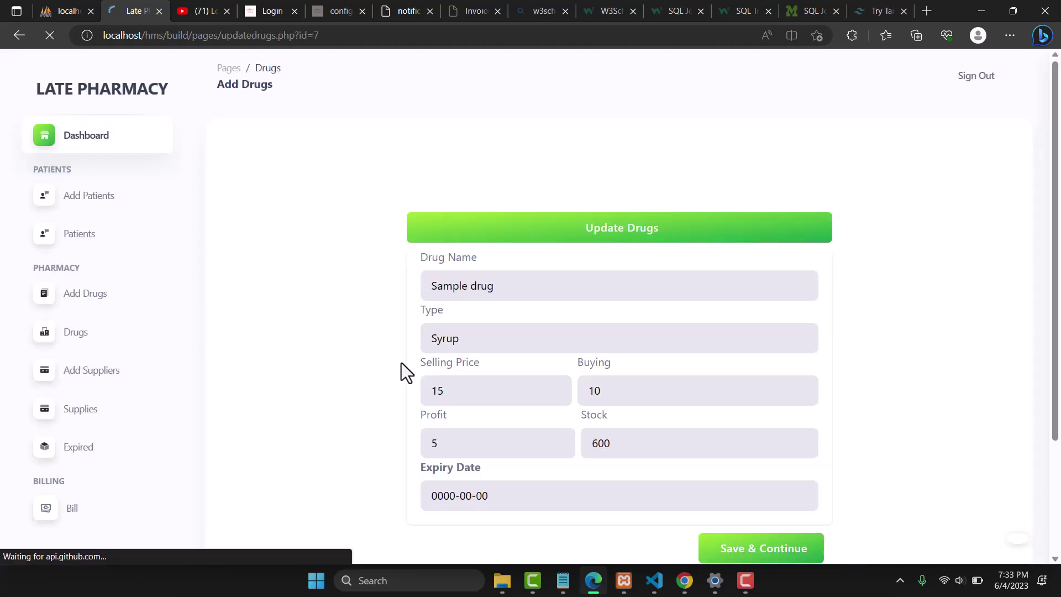
double_click(449, 499)
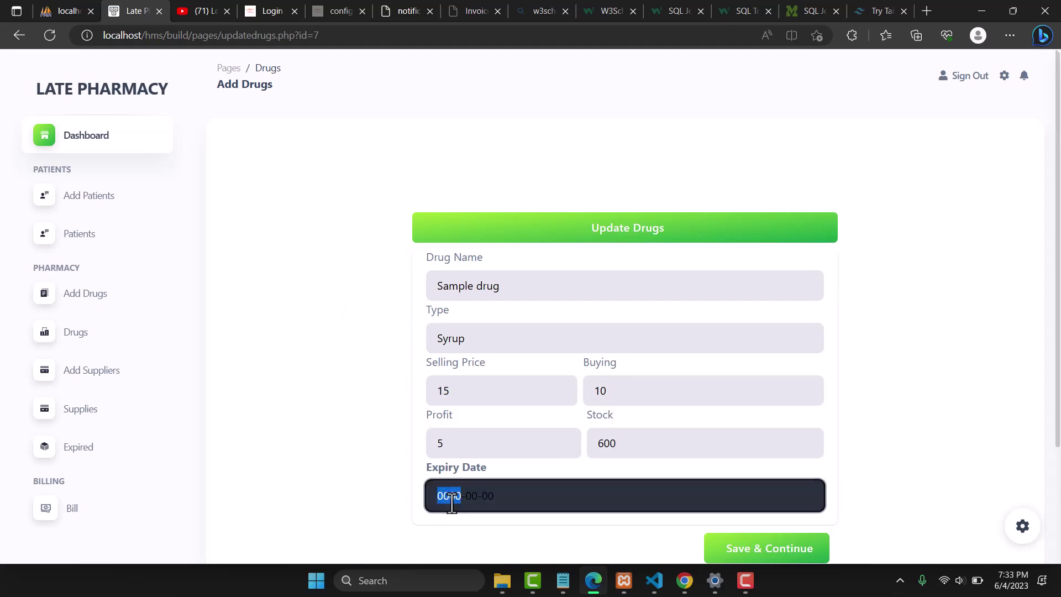
text(2014-0_)
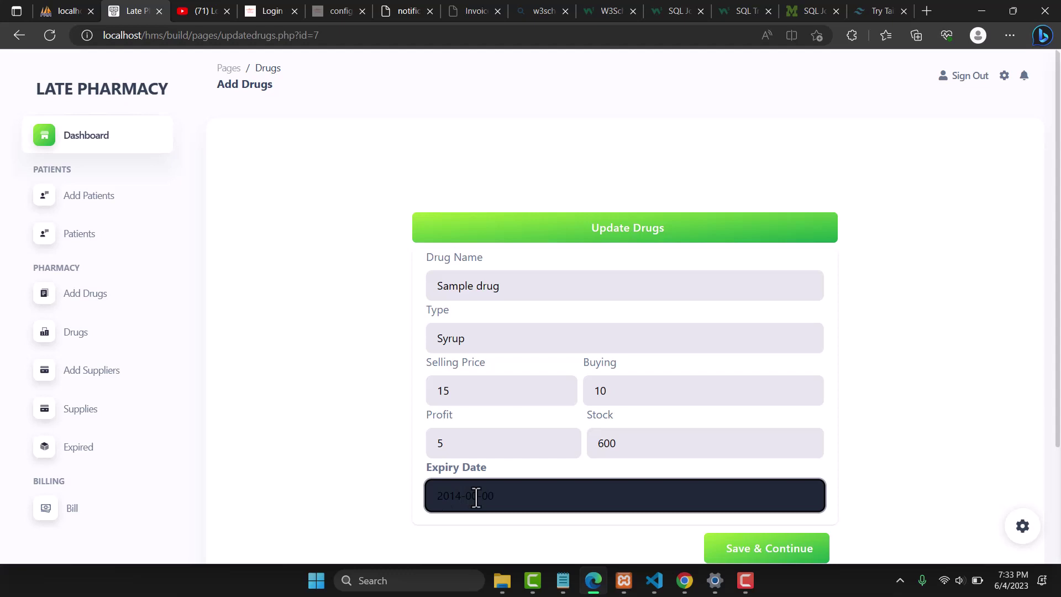
text(1)
click(718, 553)
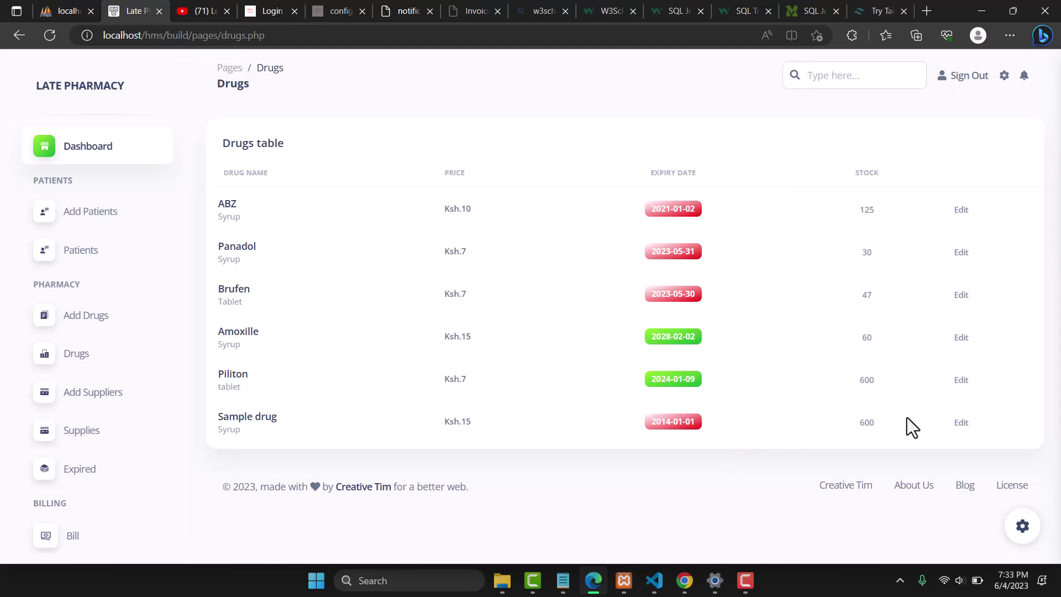
Change Sample drug's expiry to 2024-01-01 and save, then reload the Drugs page
click(962, 424)
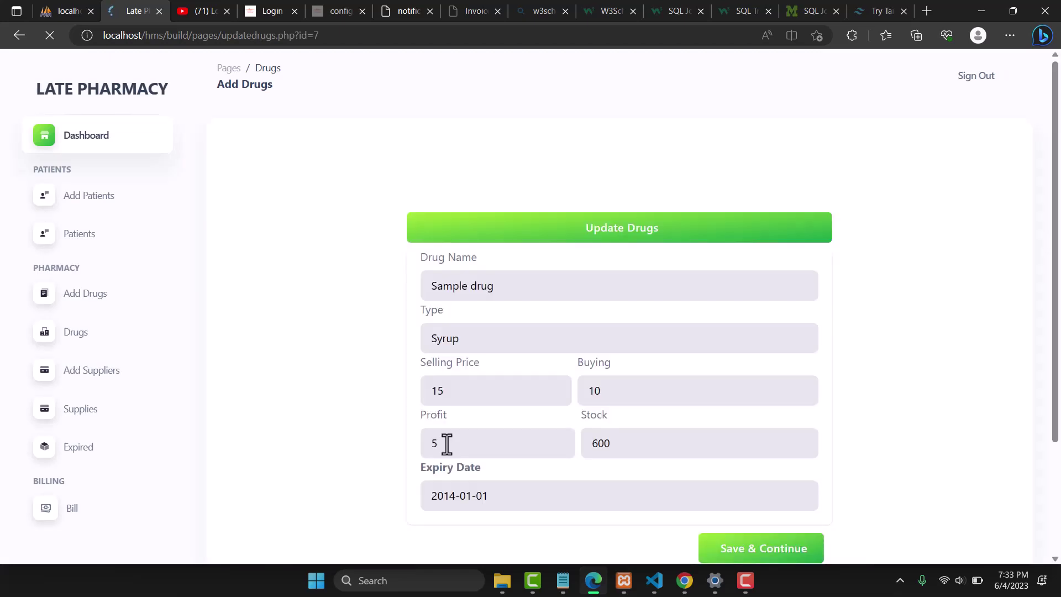
click(453, 496)
text(2024)
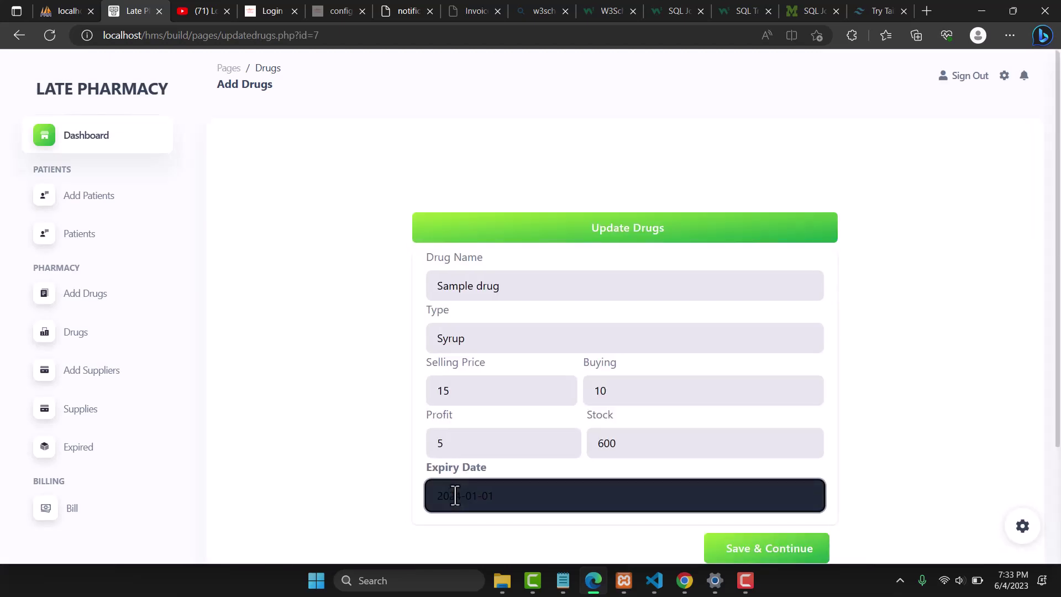
click(753, 559)
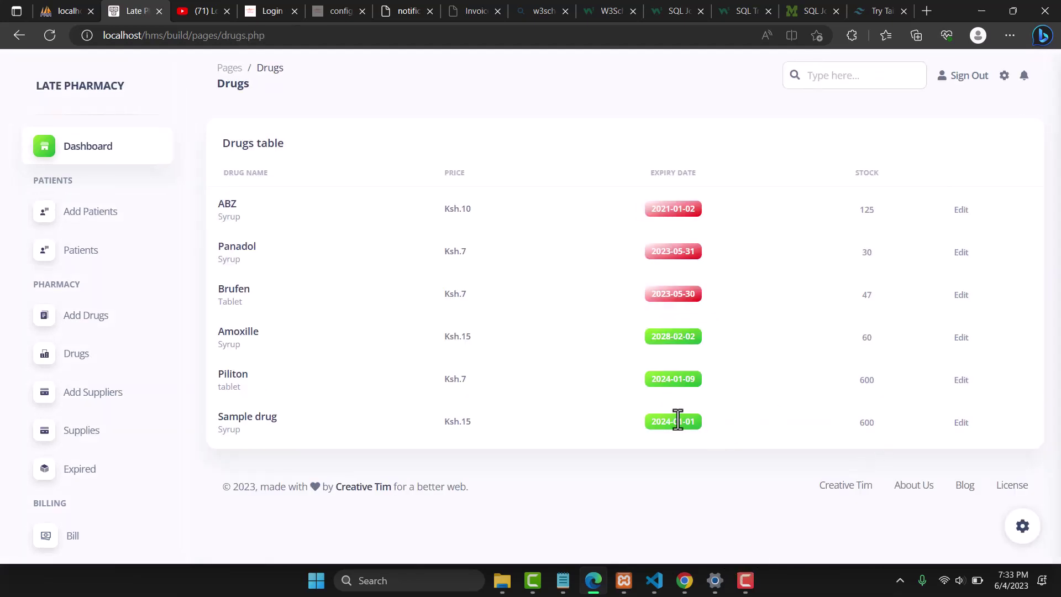
double_click(676, 420)
click(579, 413)
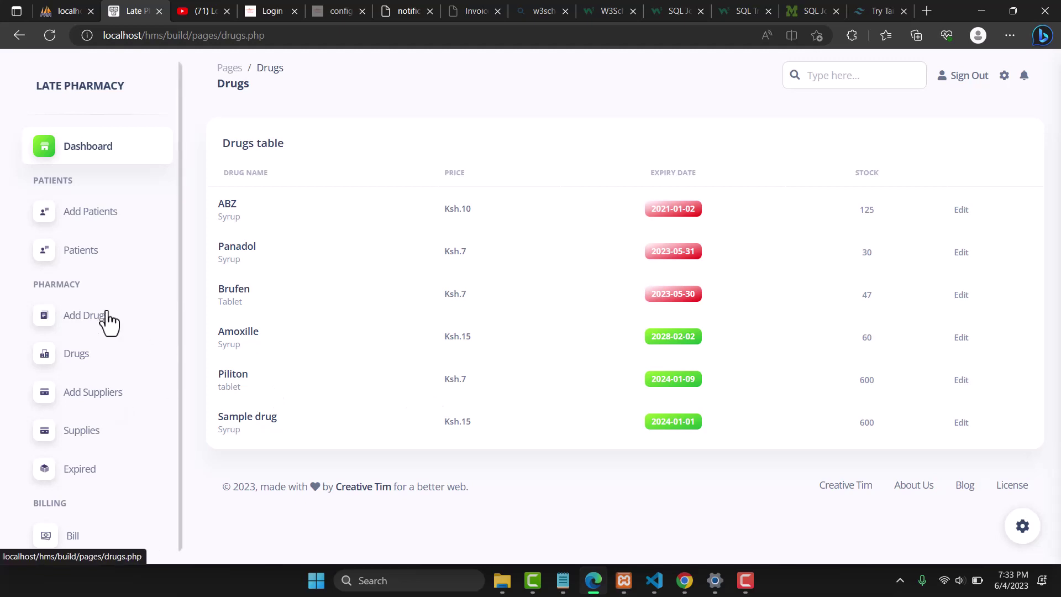
click(73, 365)
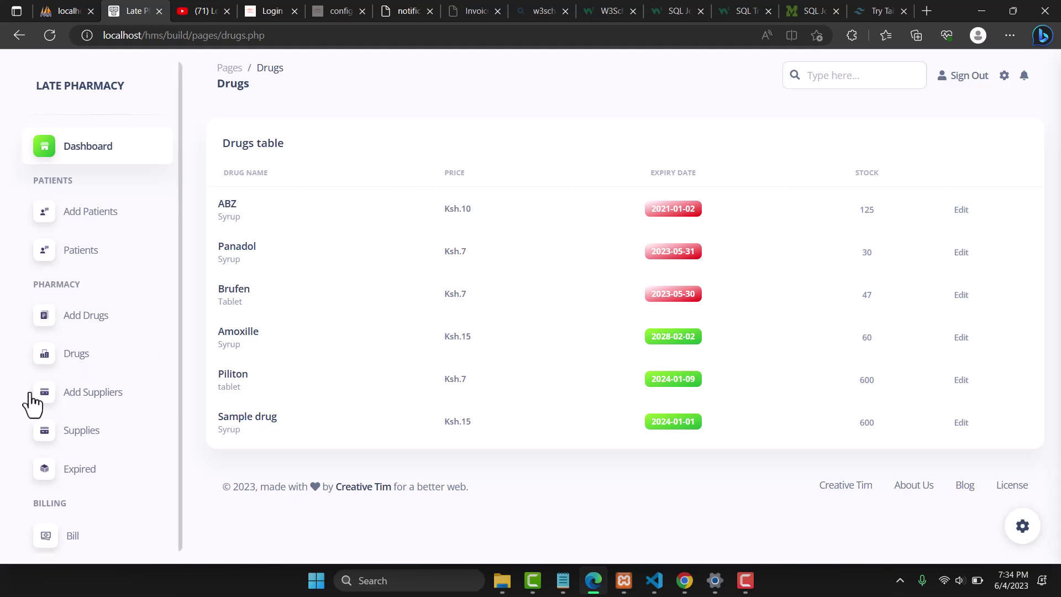
click(90, 399)
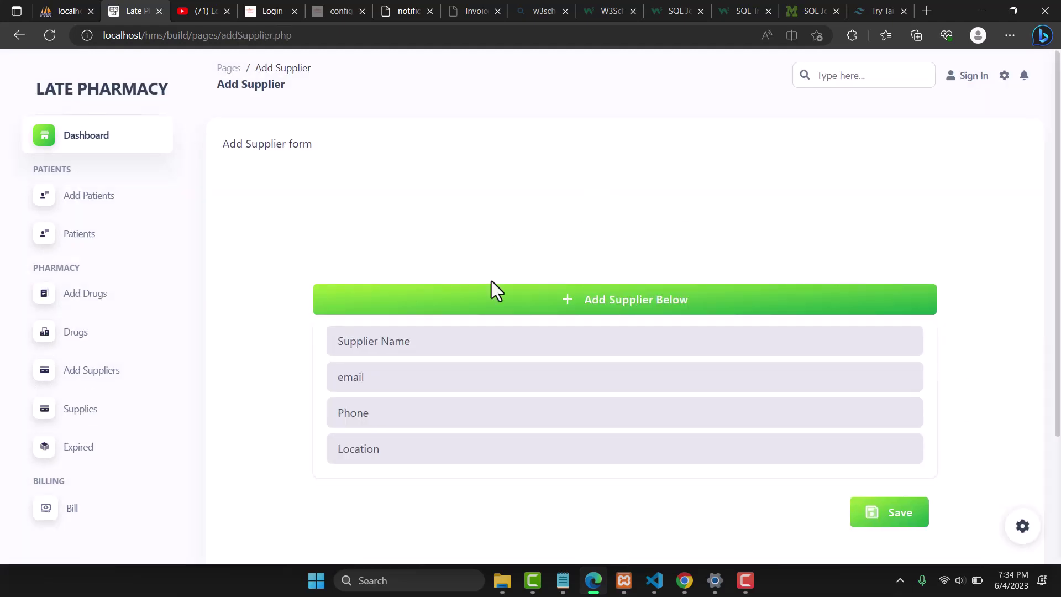
Autofill the supplier's name, e-mail and phone, set location Maruain, and save
click(376, 341)
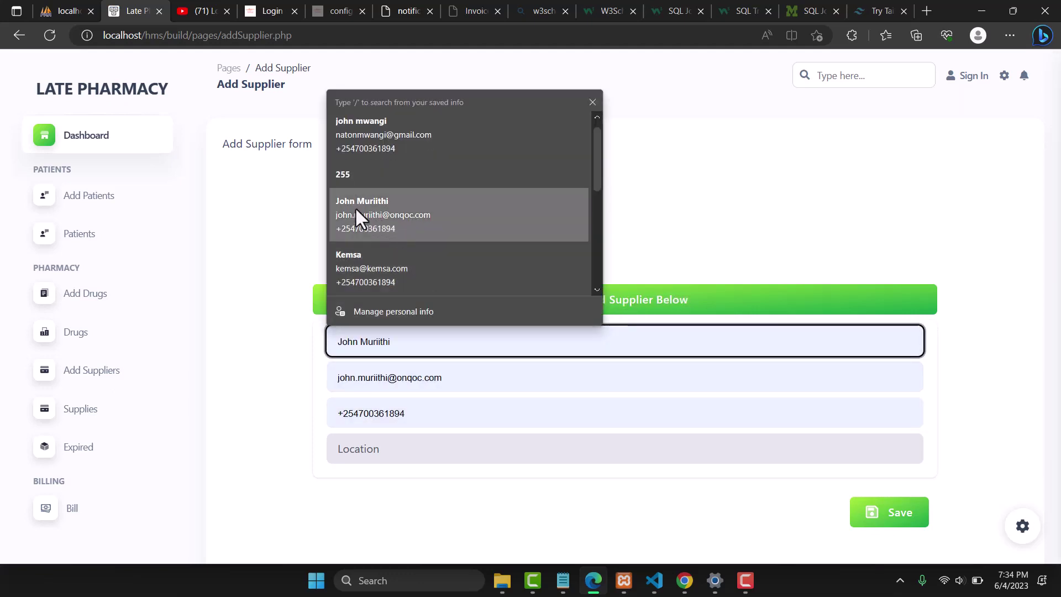
click(354, 208)
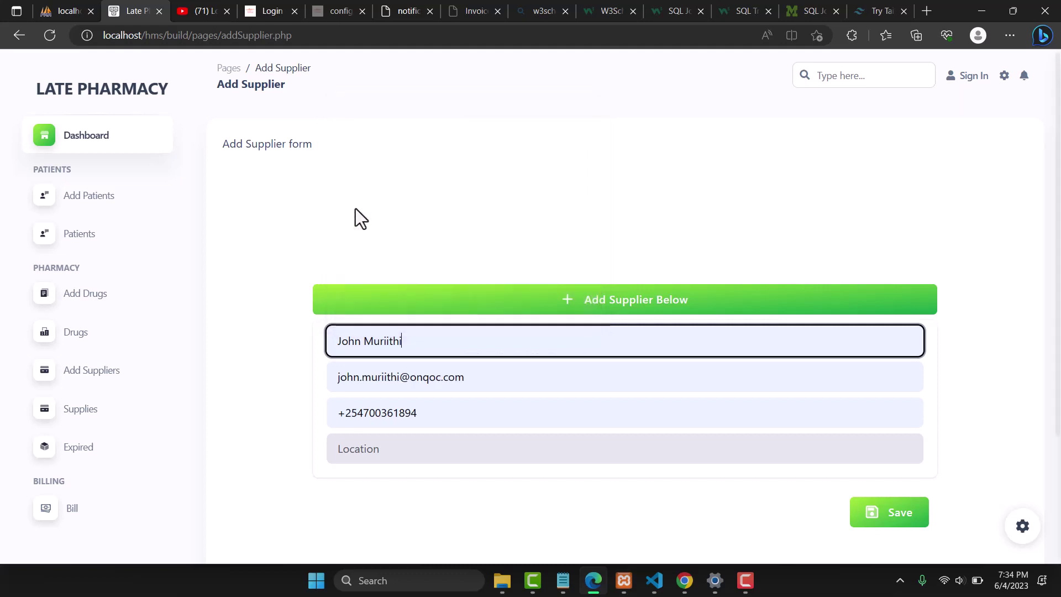
click(378, 448)
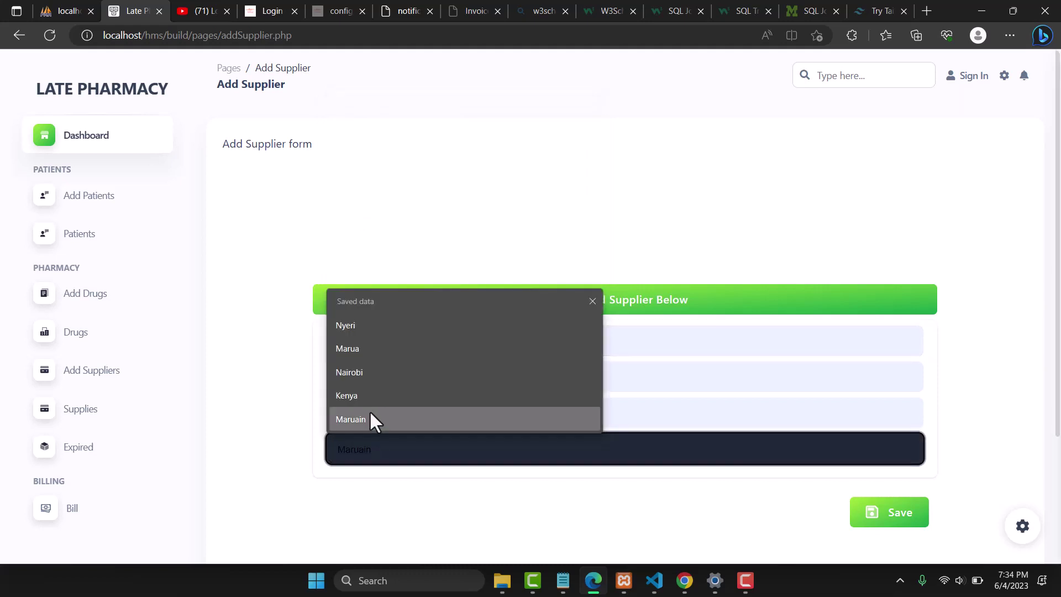
click(367, 423)
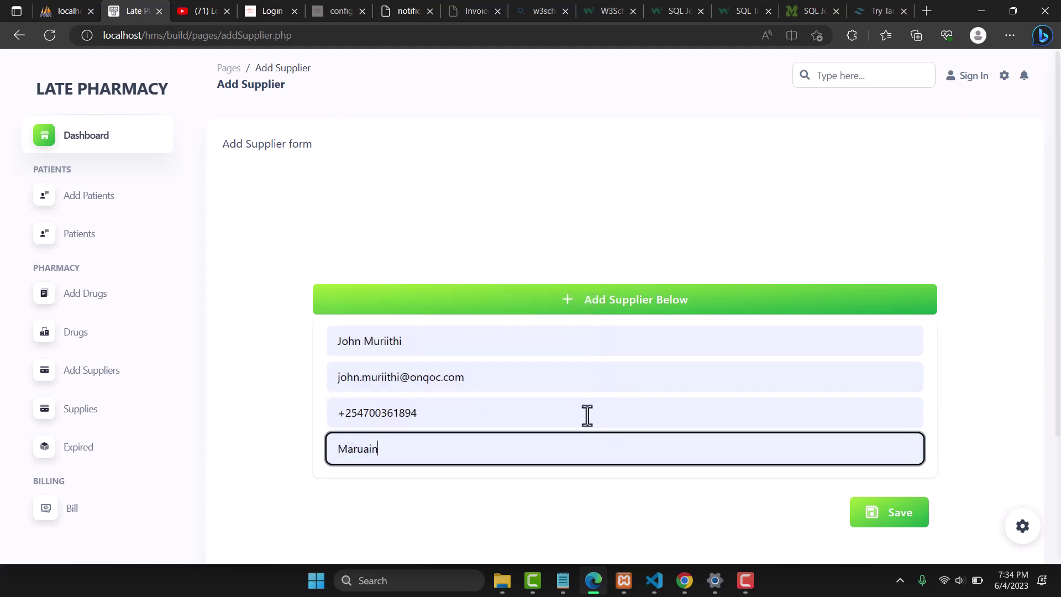
click(885, 509)
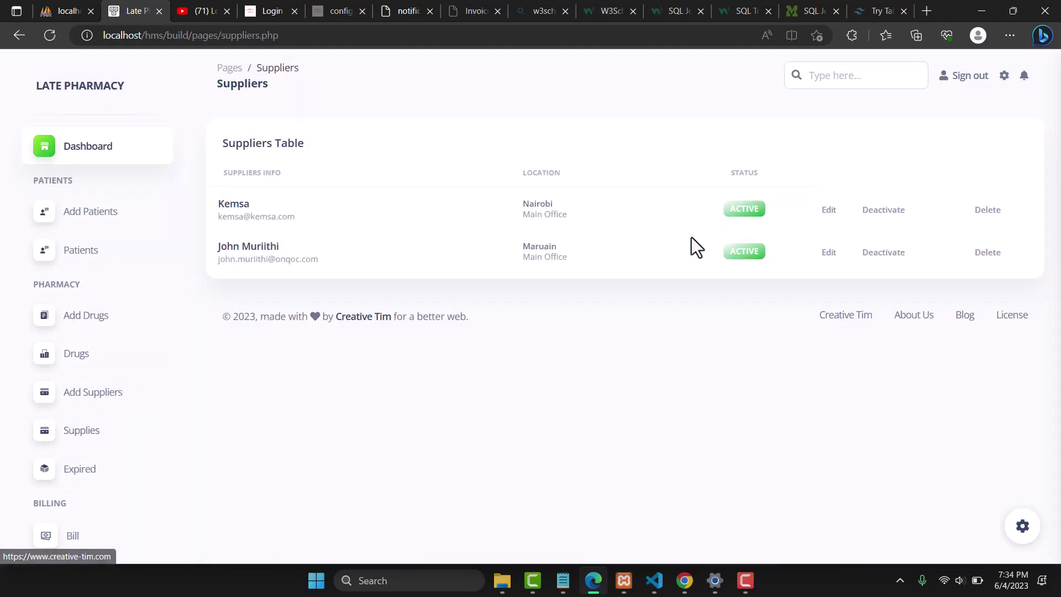
double_click(245, 142)
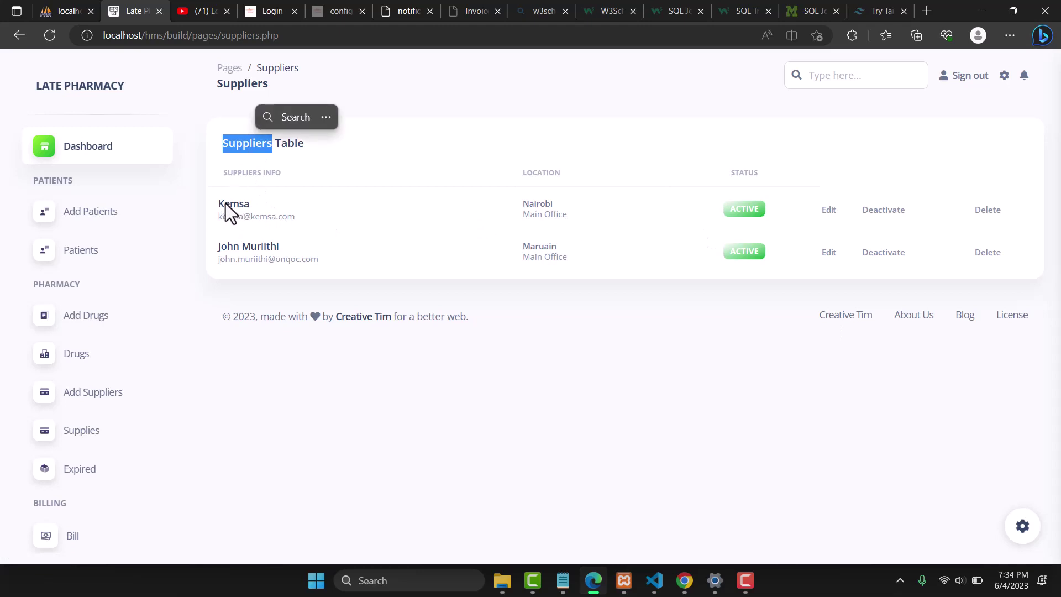
double_click(237, 174)
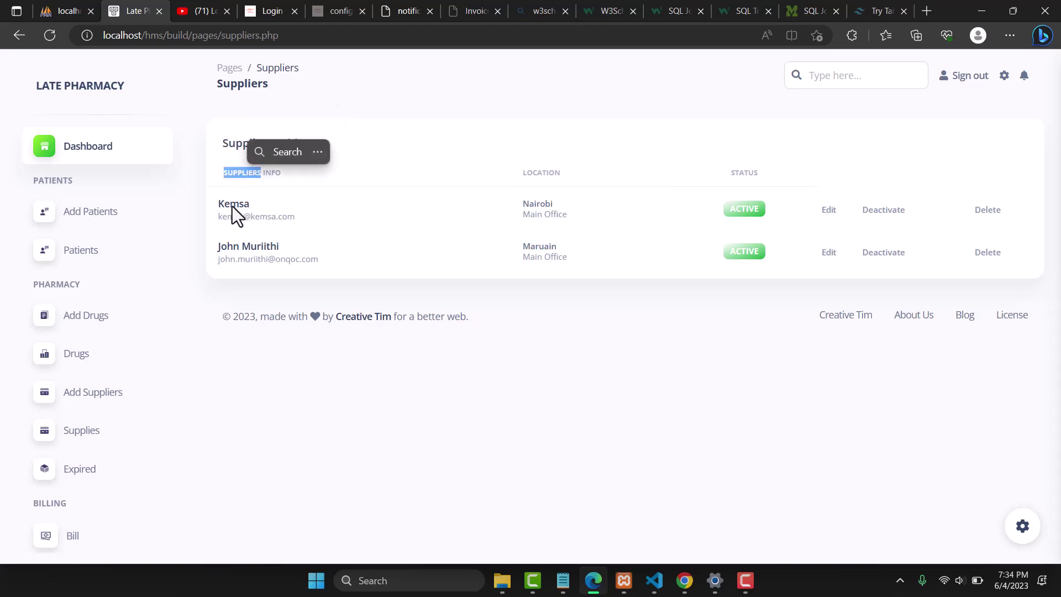
double_click(540, 172)
double_click(539, 205)
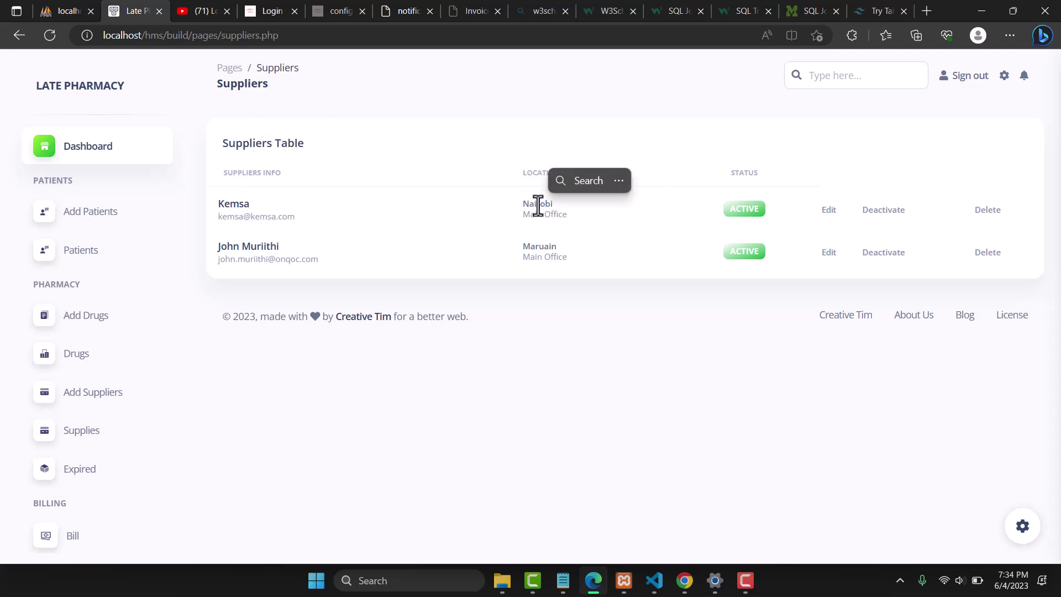
double_click(553, 214)
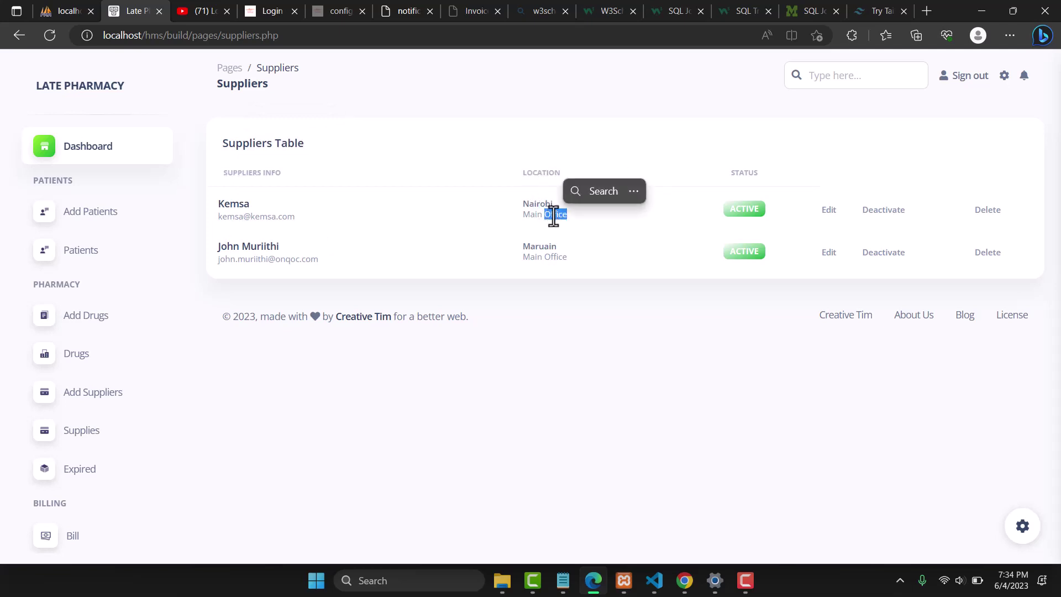
double_click(742, 173)
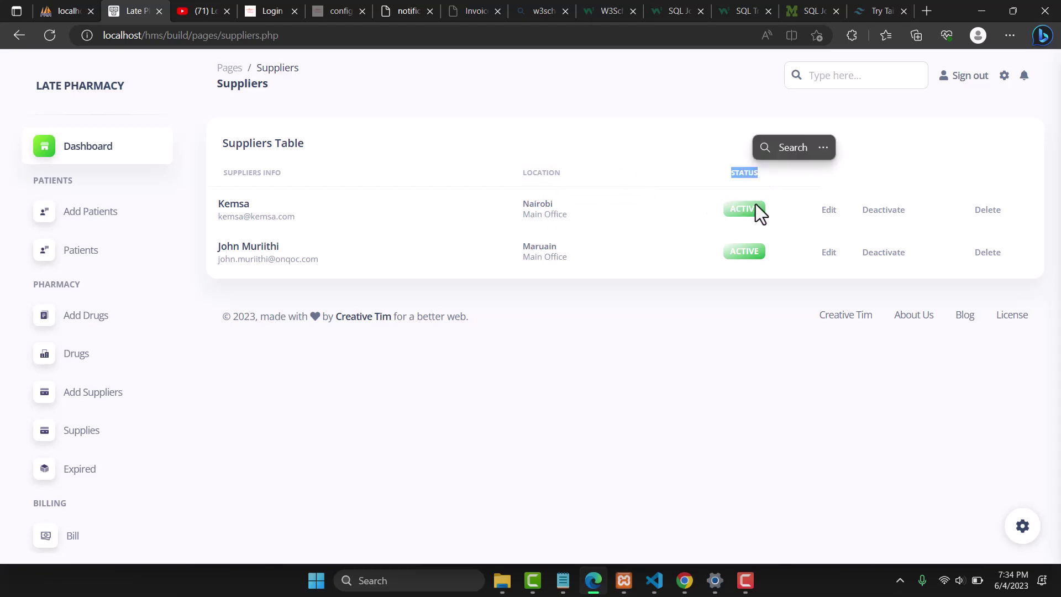
double_click(737, 216)
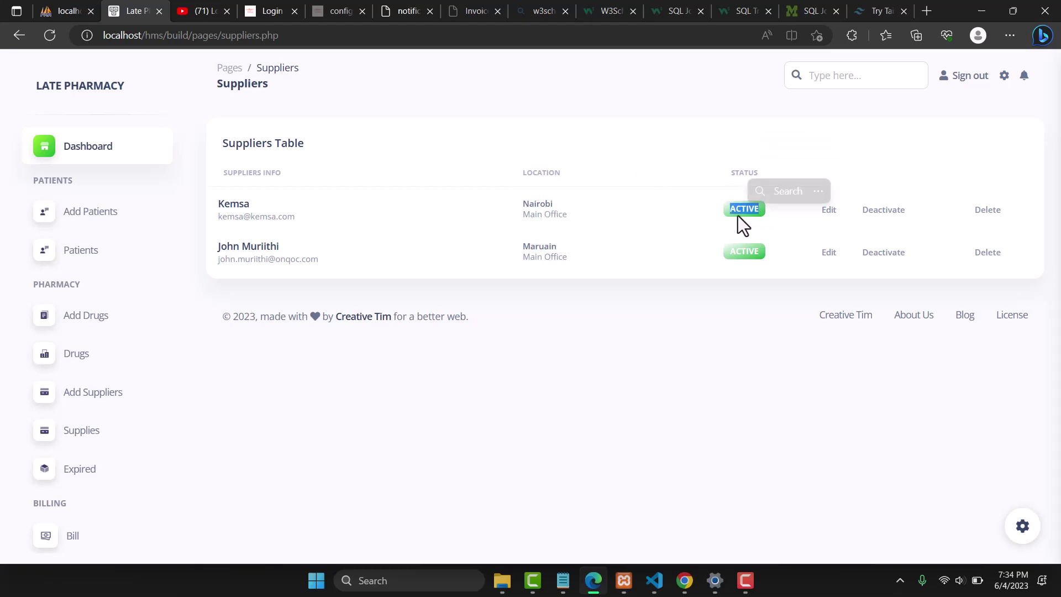
click(882, 210)
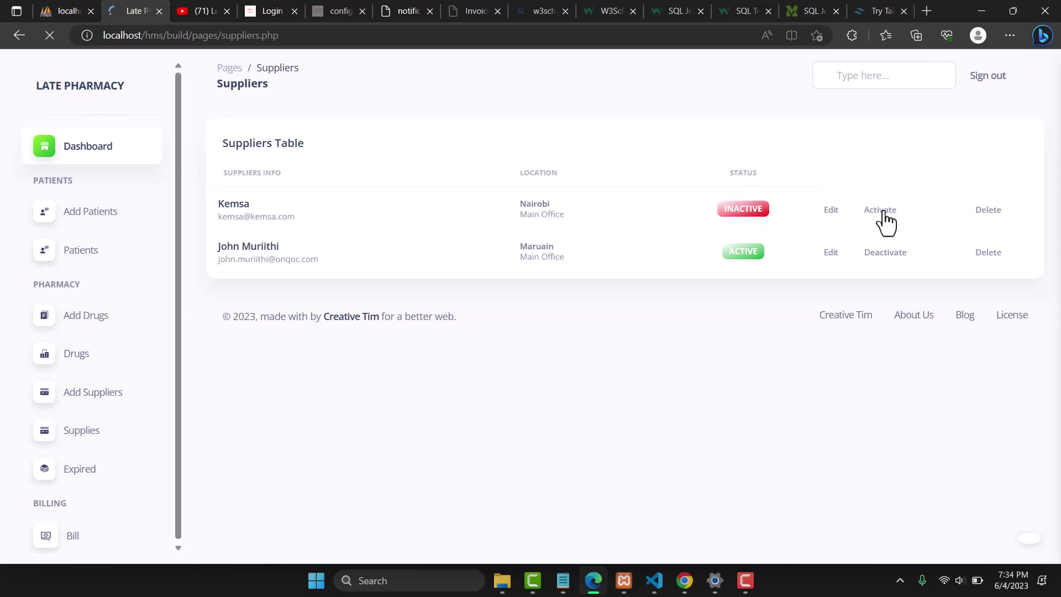
double_click(752, 209)
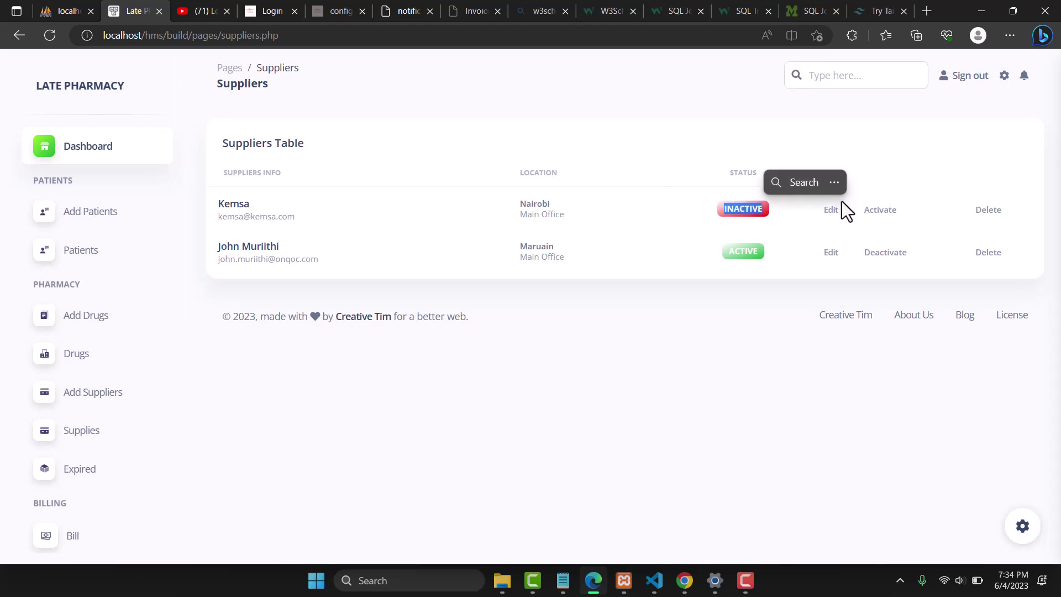
click(879, 211)
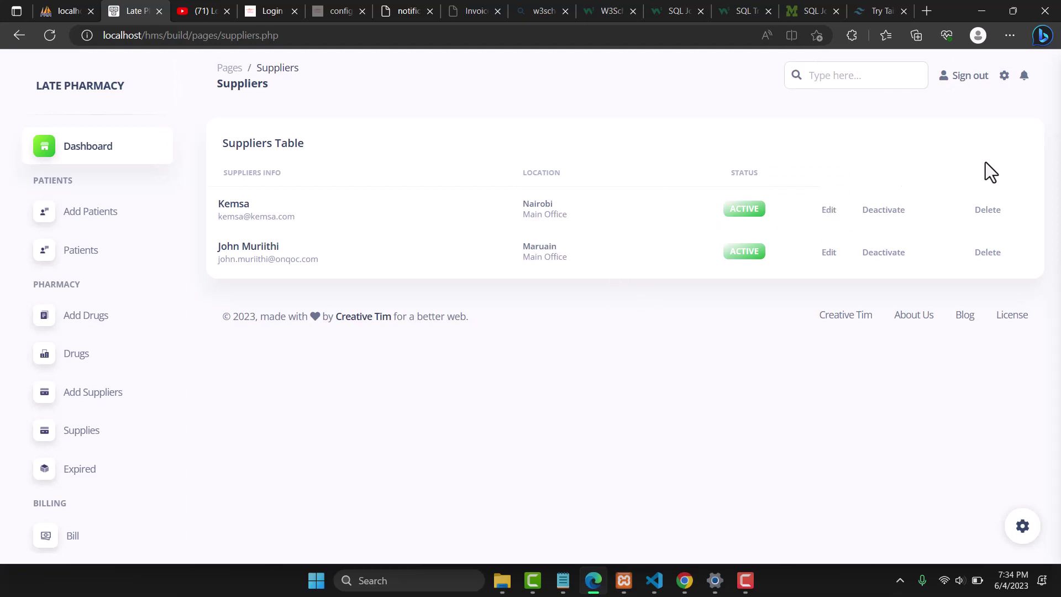
Change Kemsa's supplier location from Nairobi to Nyeri and save it
click(826, 210)
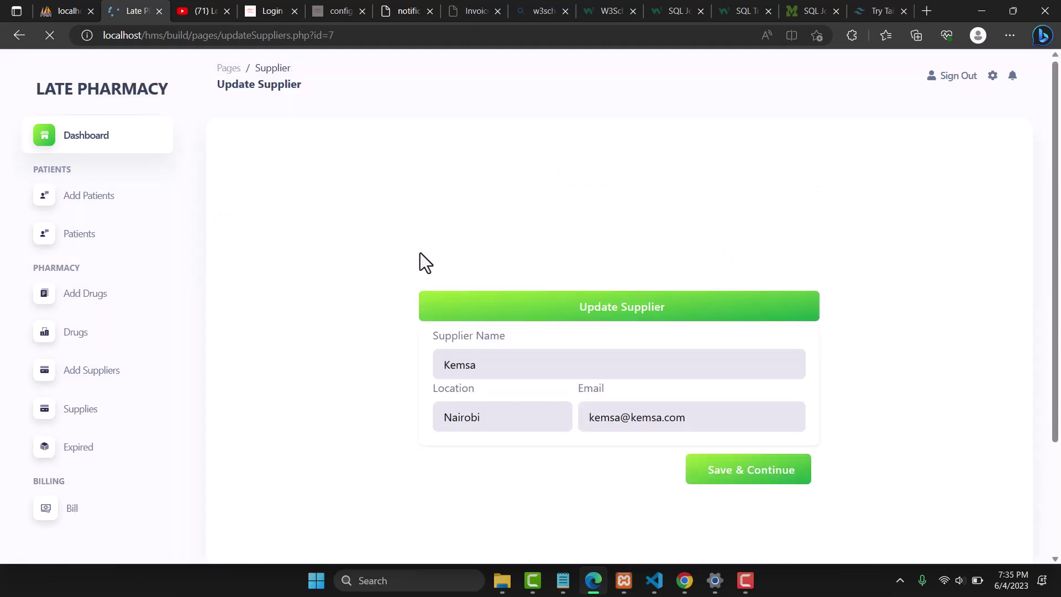
double_click(505, 417)
key(BackSpace)
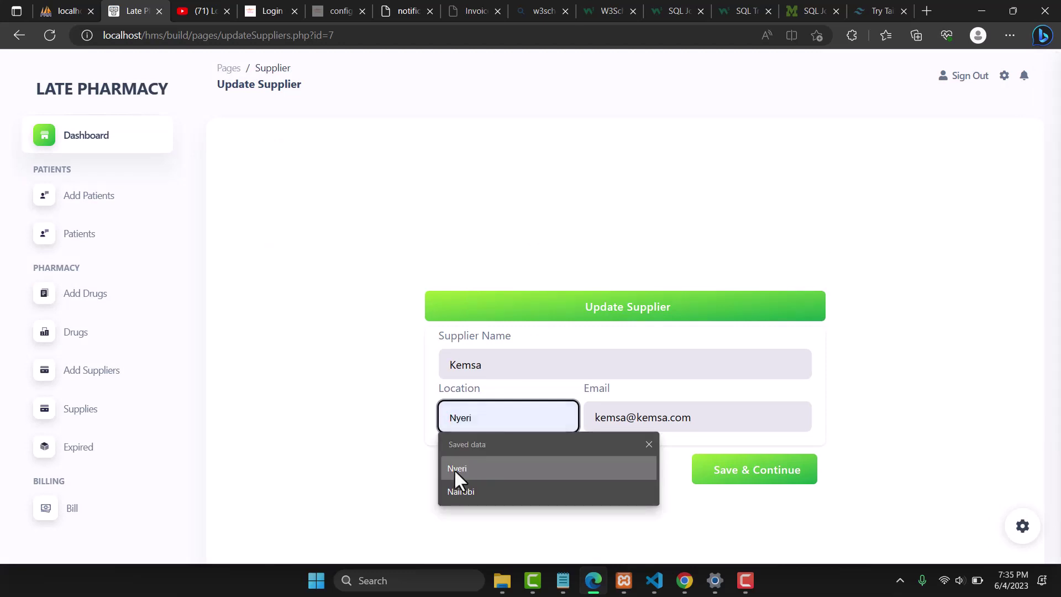
click(453, 468)
click(729, 480)
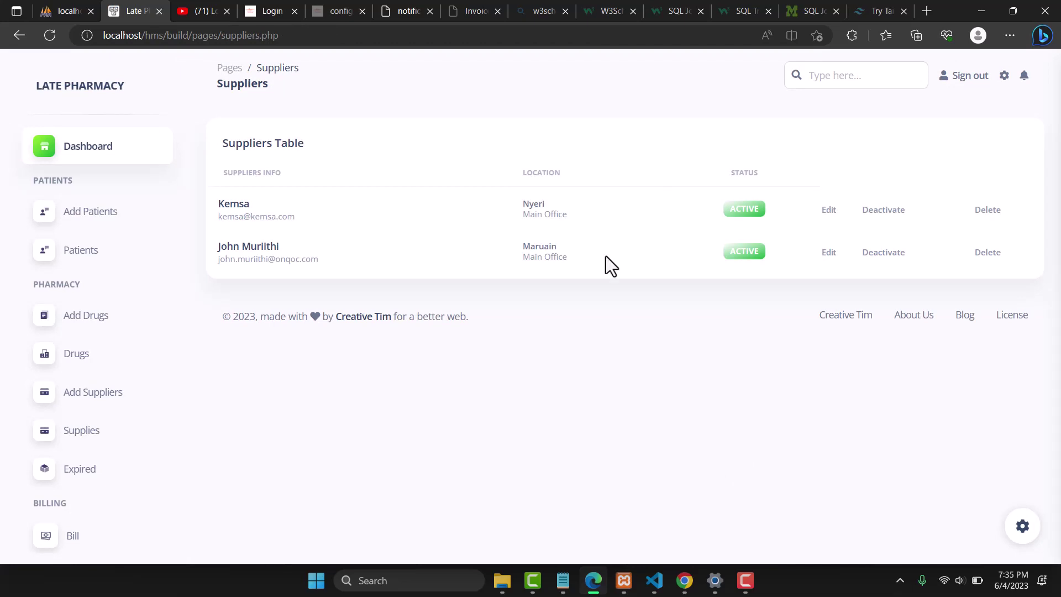
double_click(539, 205)
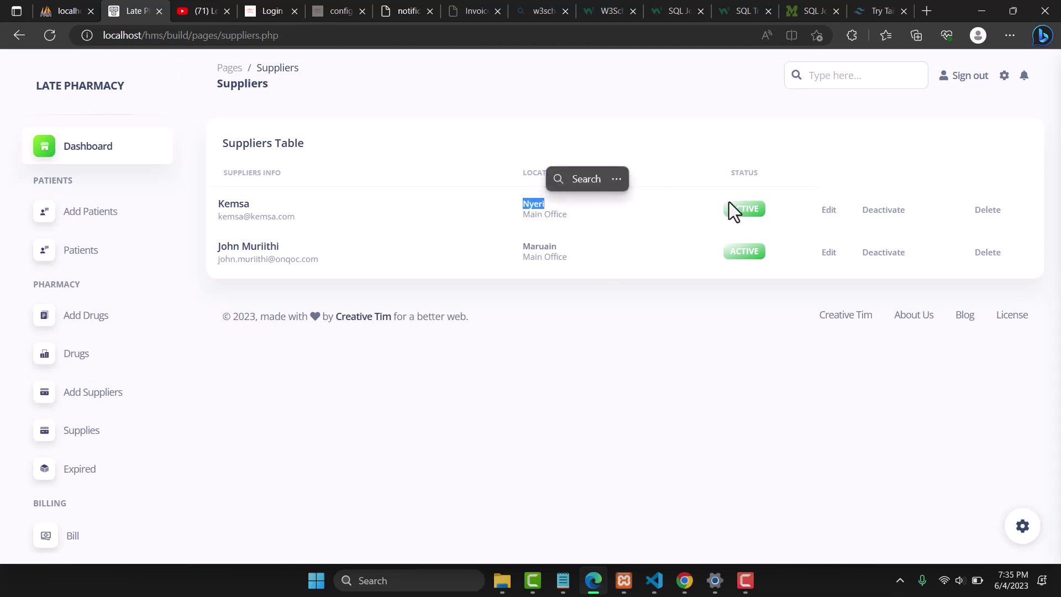
Delete the Kemsa supplier and reload the Suppliers page to clear the success banner
click(983, 216)
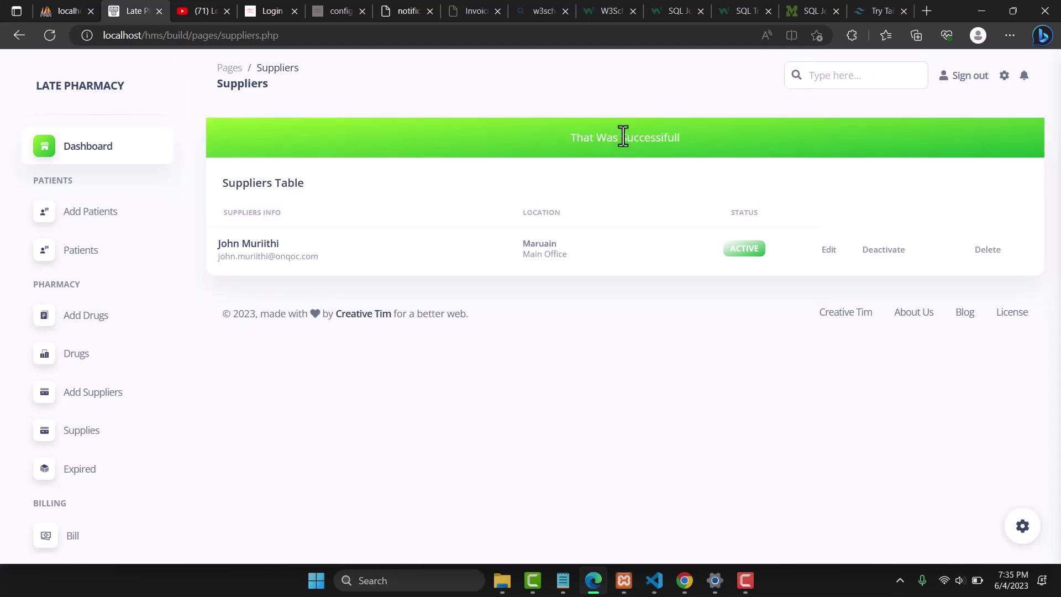
double_click(623, 137)
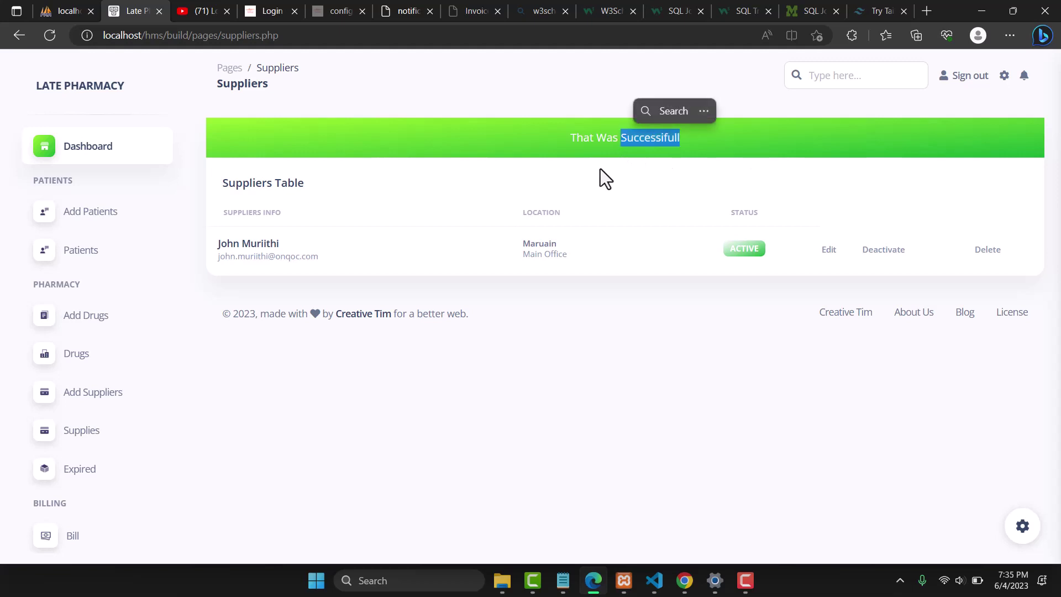
click(638, 245)
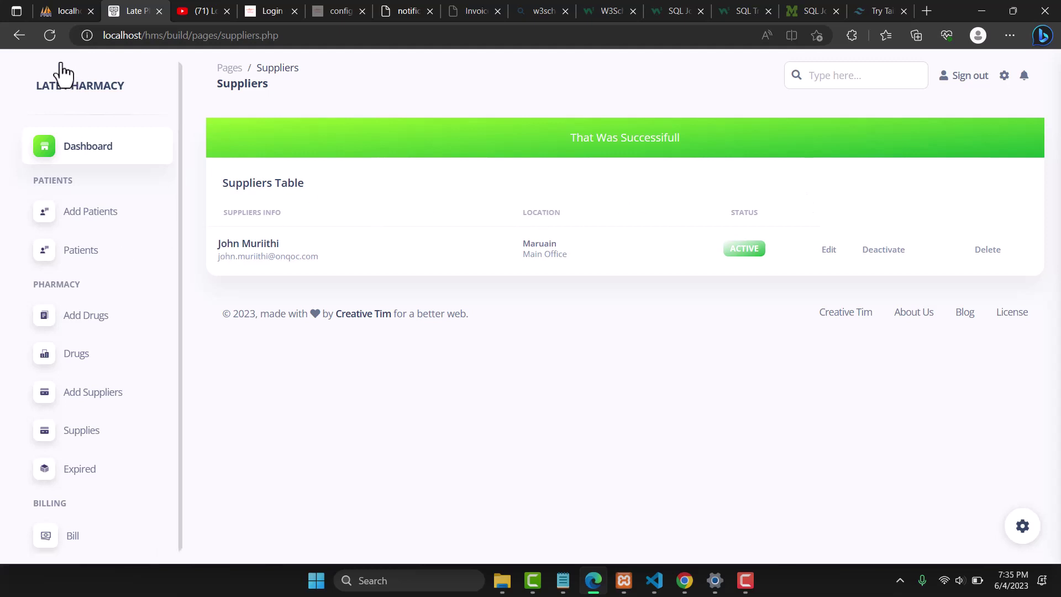
click(48, 44)
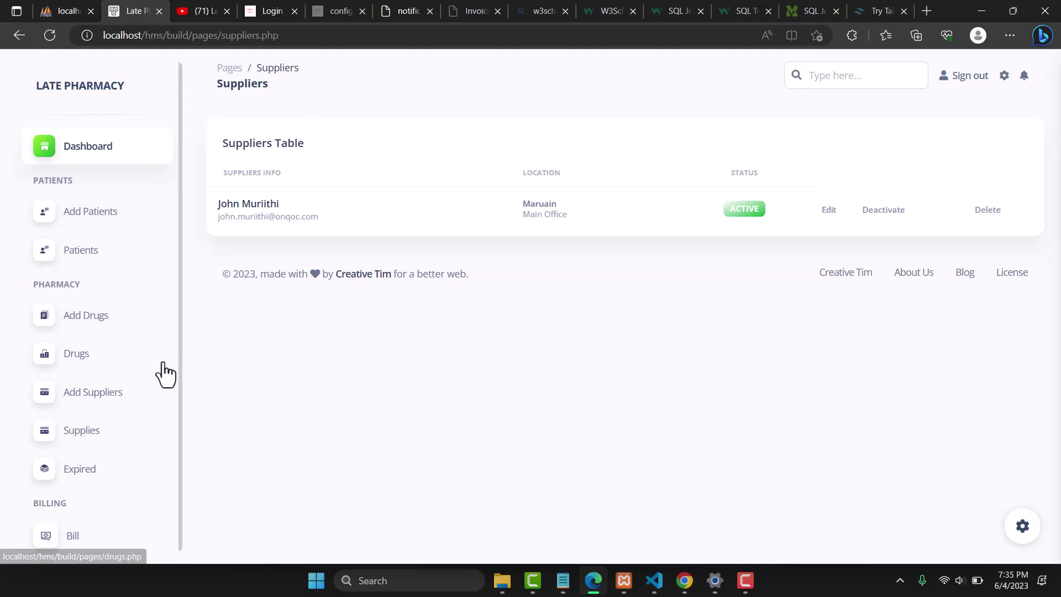
From the Expired Drugs list, open the Update Drugs form for ABZ (stock 125, expiry 2021-01-02)
click(84, 471)
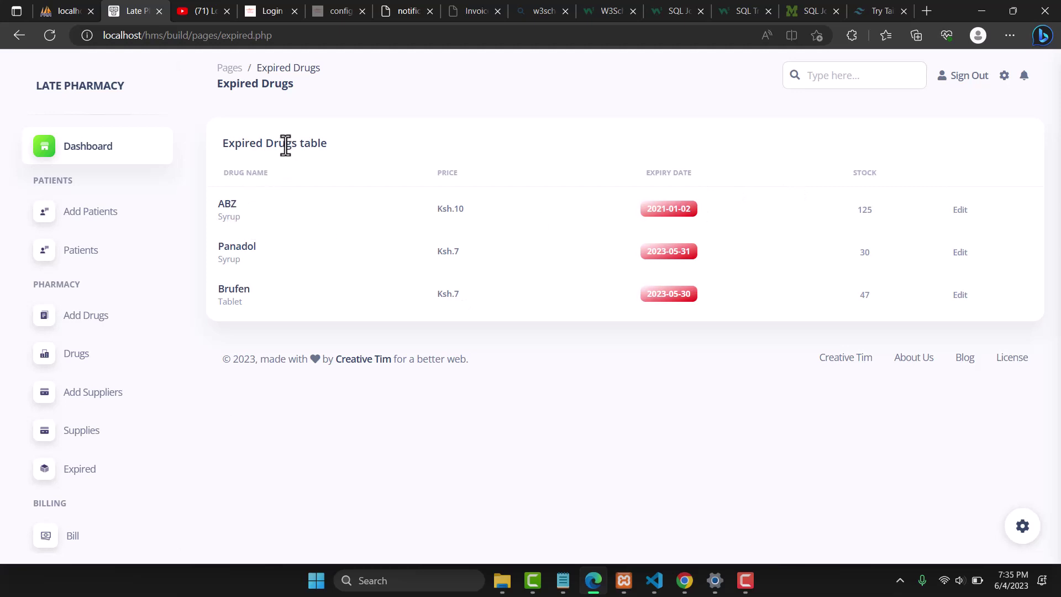
double_click(247, 147)
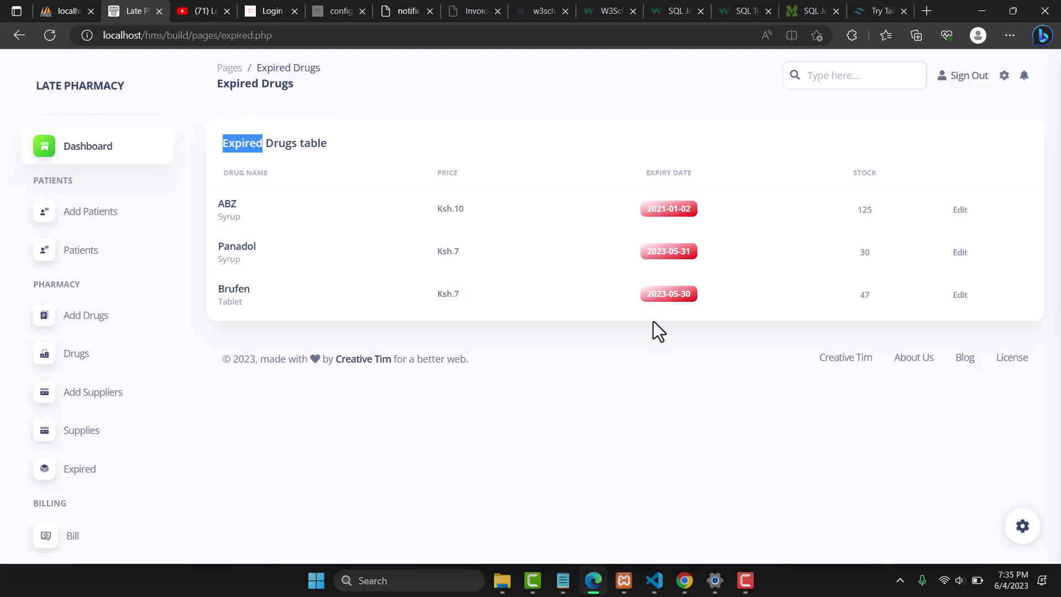
click(961, 207)
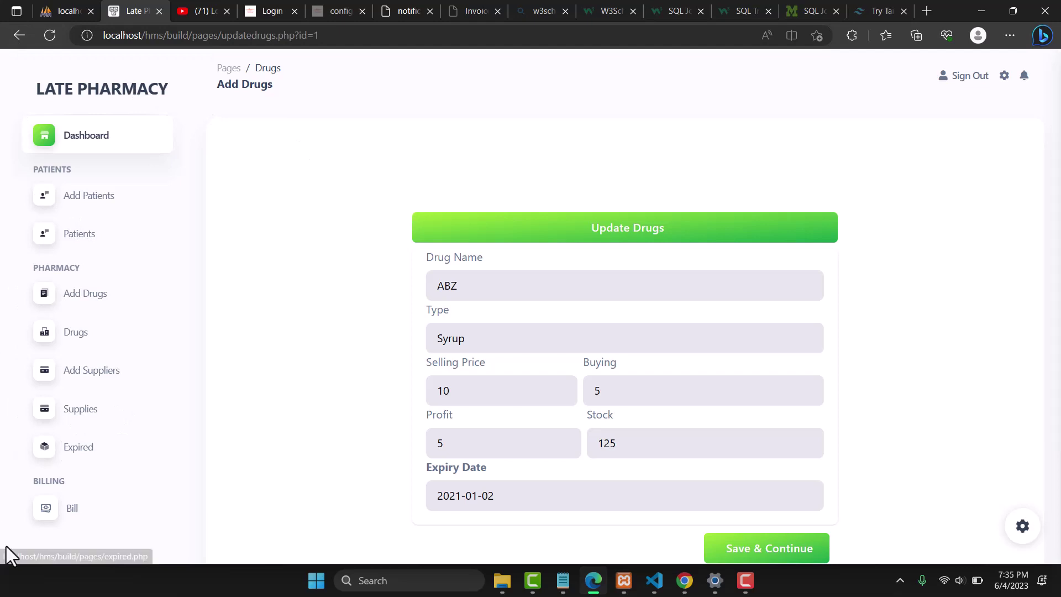
Go to Billing Information and review the patient's Ksh. 520 bill dated 2023-06-04
click(70, 518)
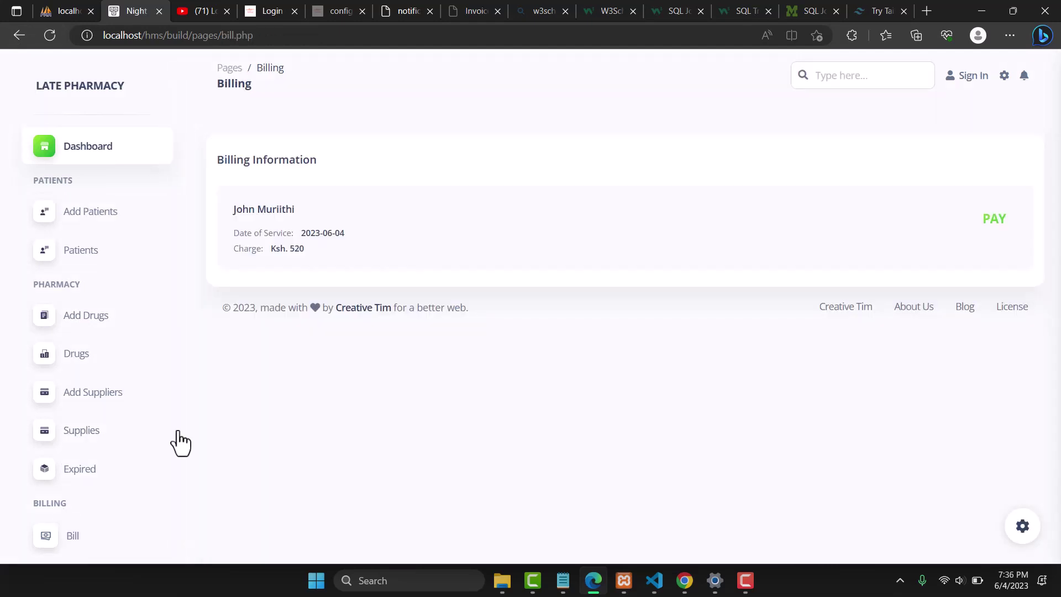
double_click(230, 159)
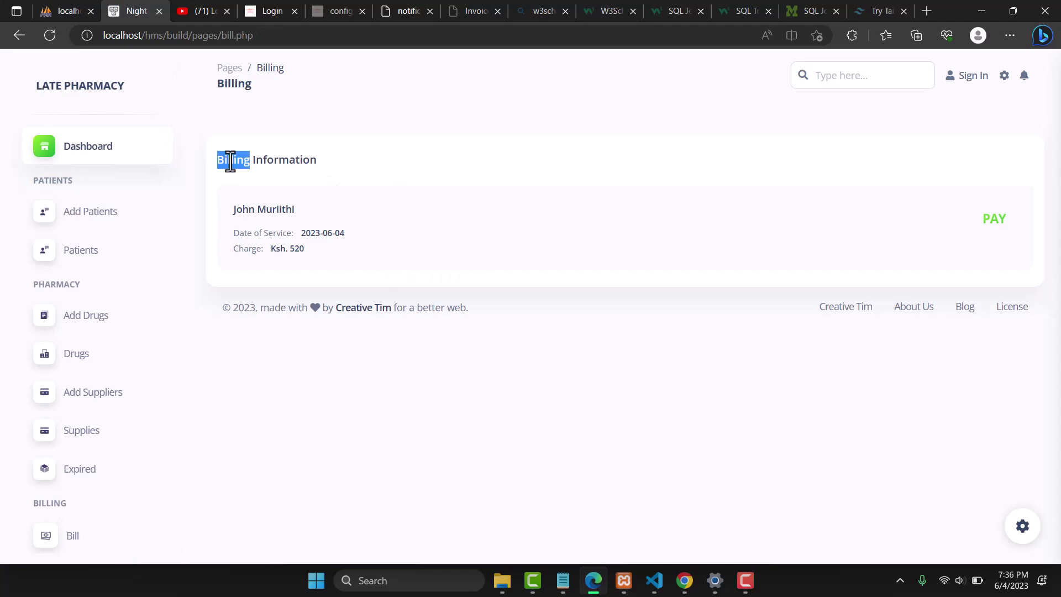
double_click(243, 211)
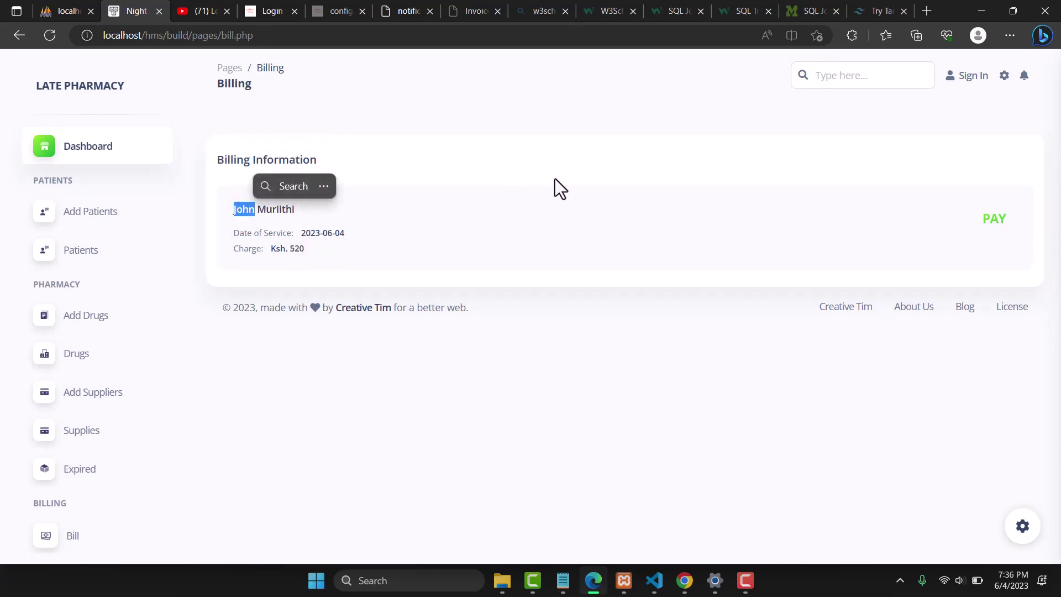
click(496, 147)
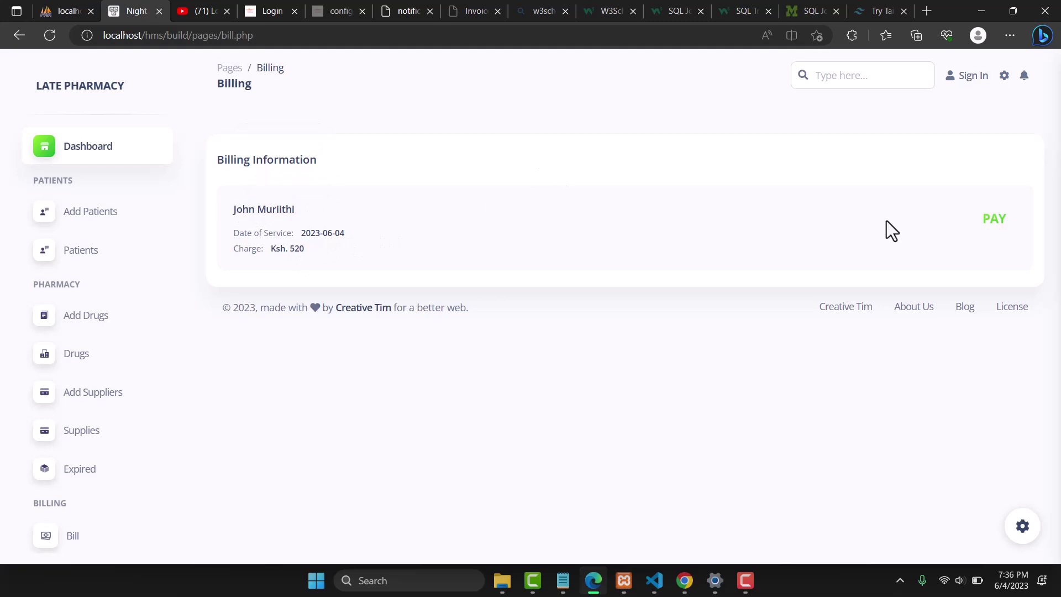
Open the patient's Pay Bill page and review the Ksh. 520 total and Ksh. 0 balance
click(995, 219)
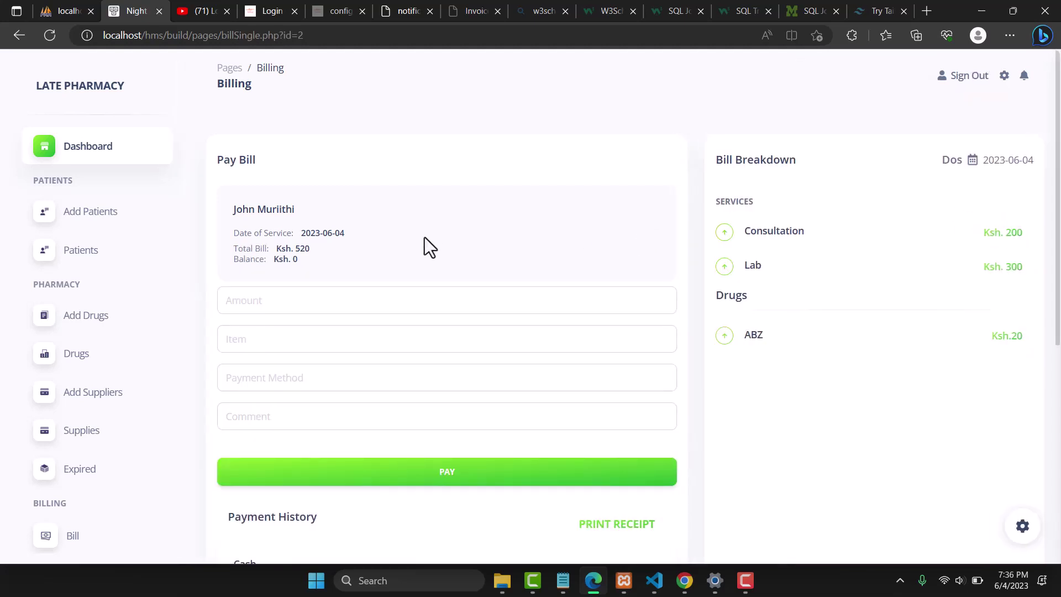
double_click(248, 161)
double_click(283, 210)
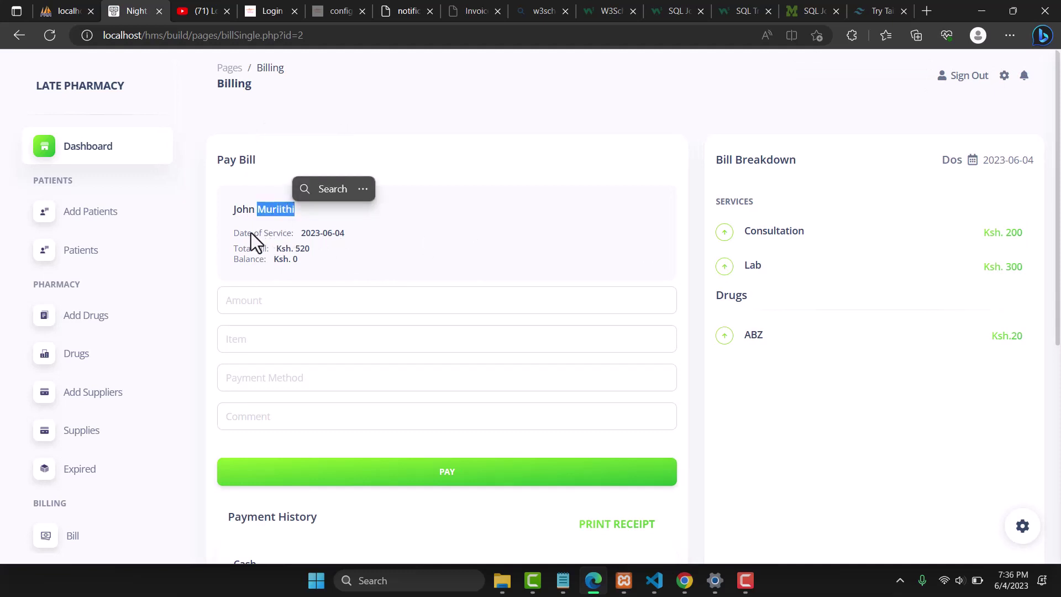
click(270, 234)
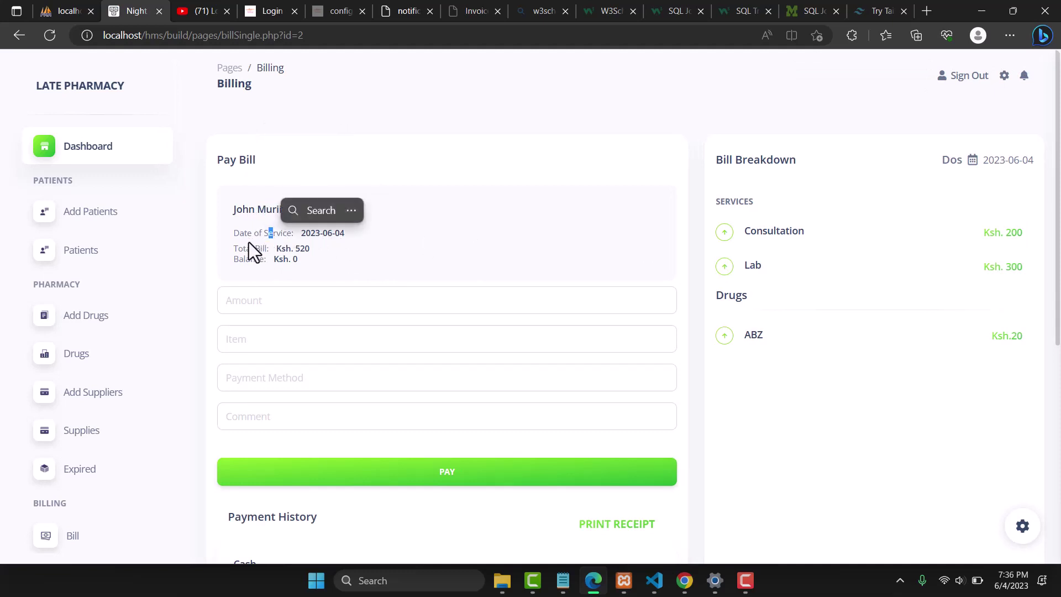
double_click(260, 248)
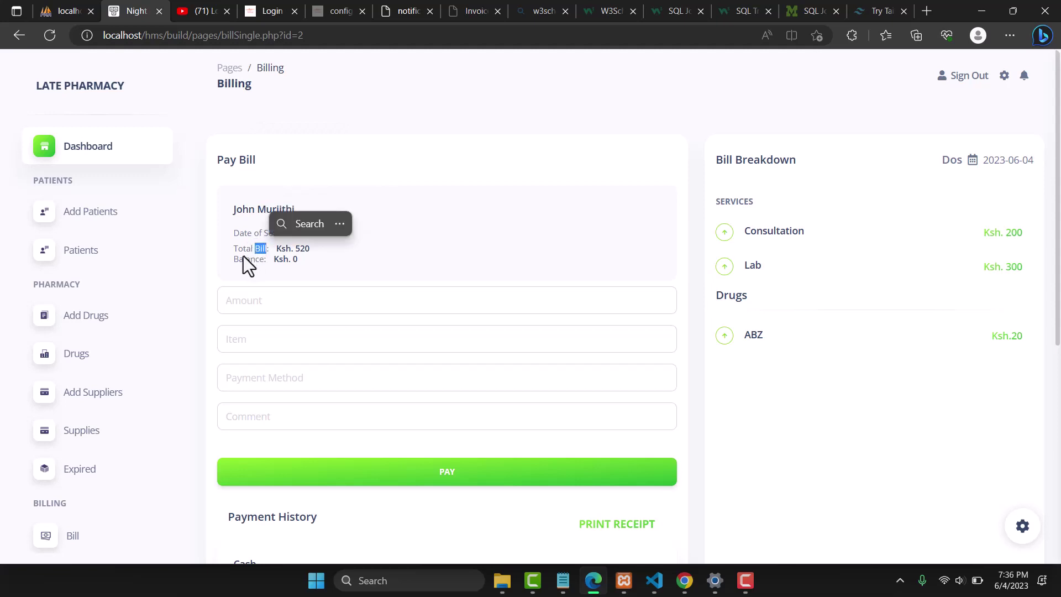
double_click(244, 257)
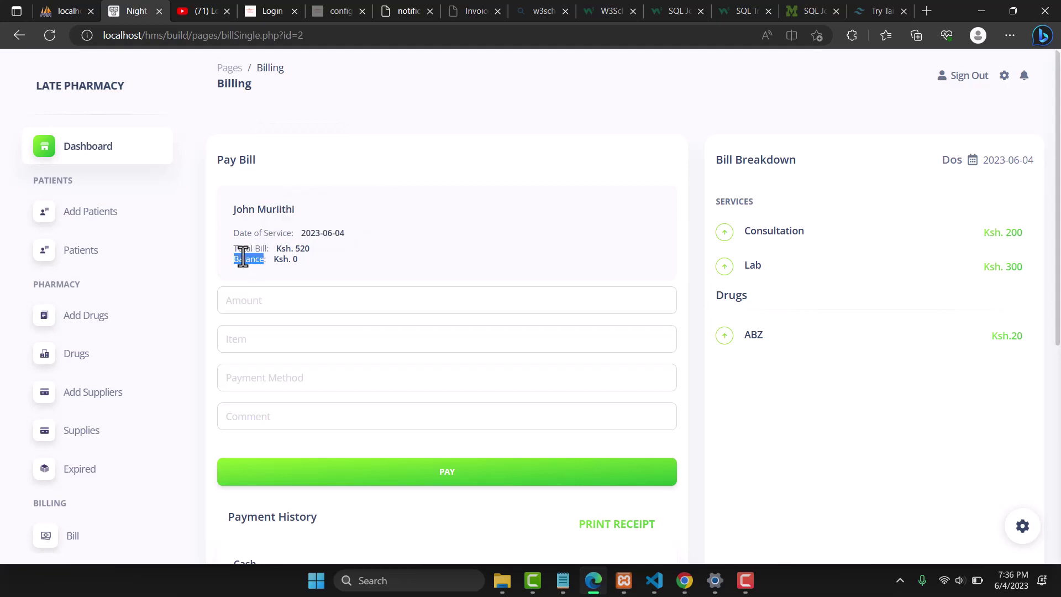
click(242, 302)
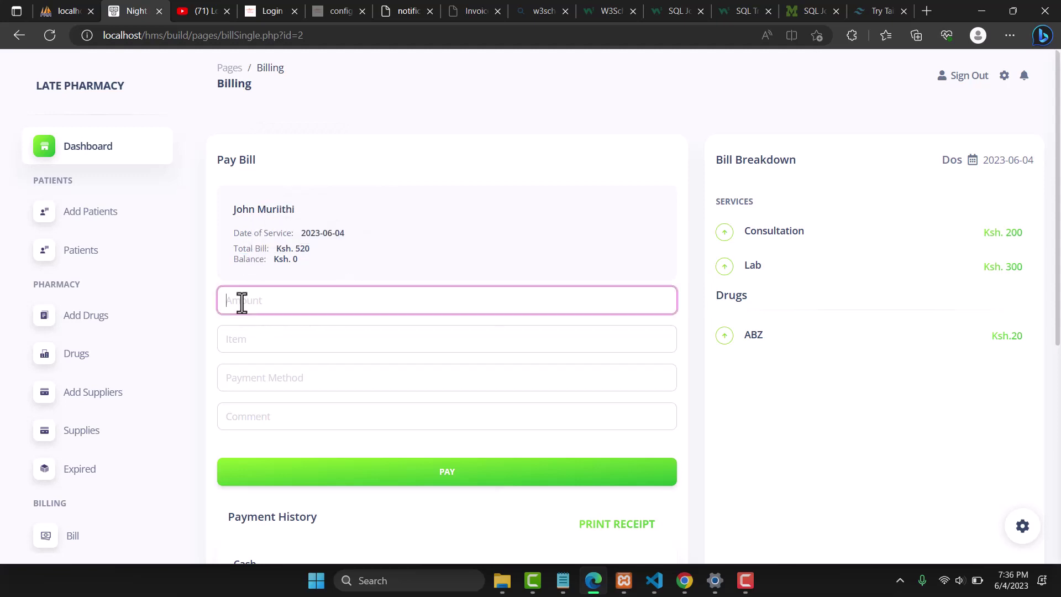
click(572, 197)
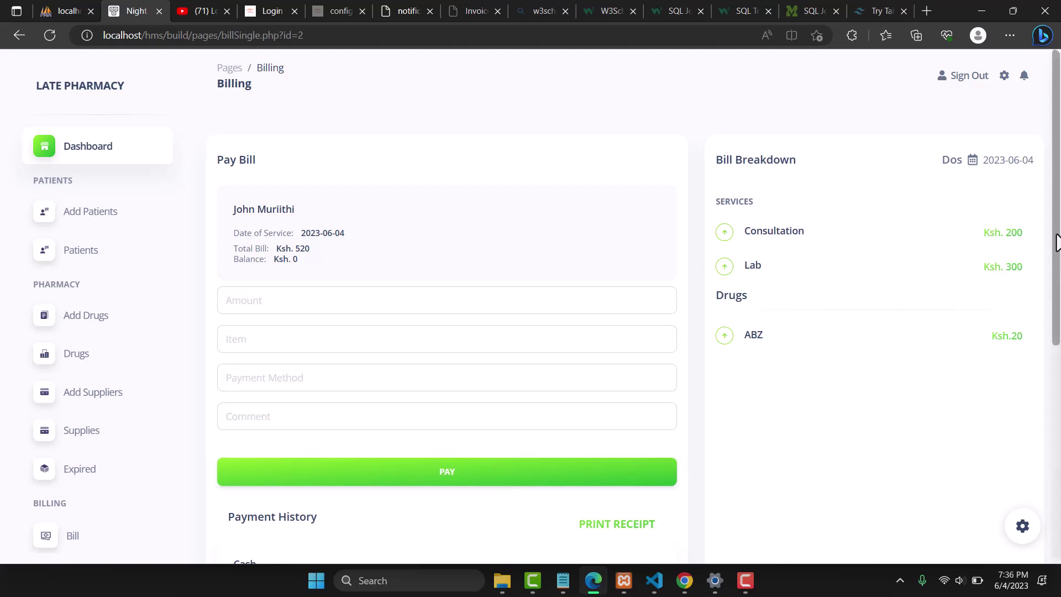
drag(1051, 237, 1046, 419)
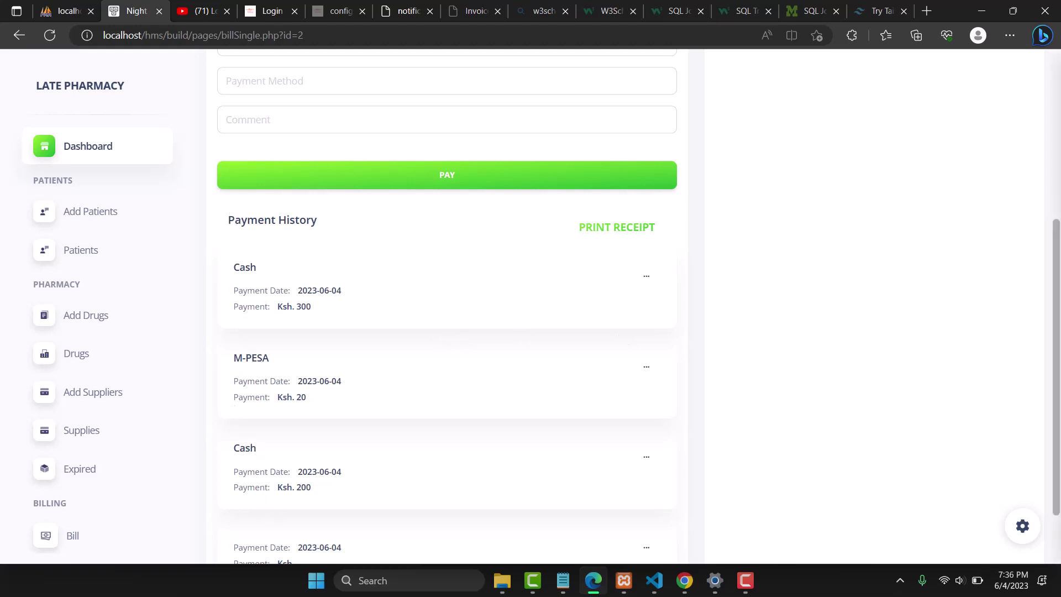
drag(1056, 232, 1059, 296)
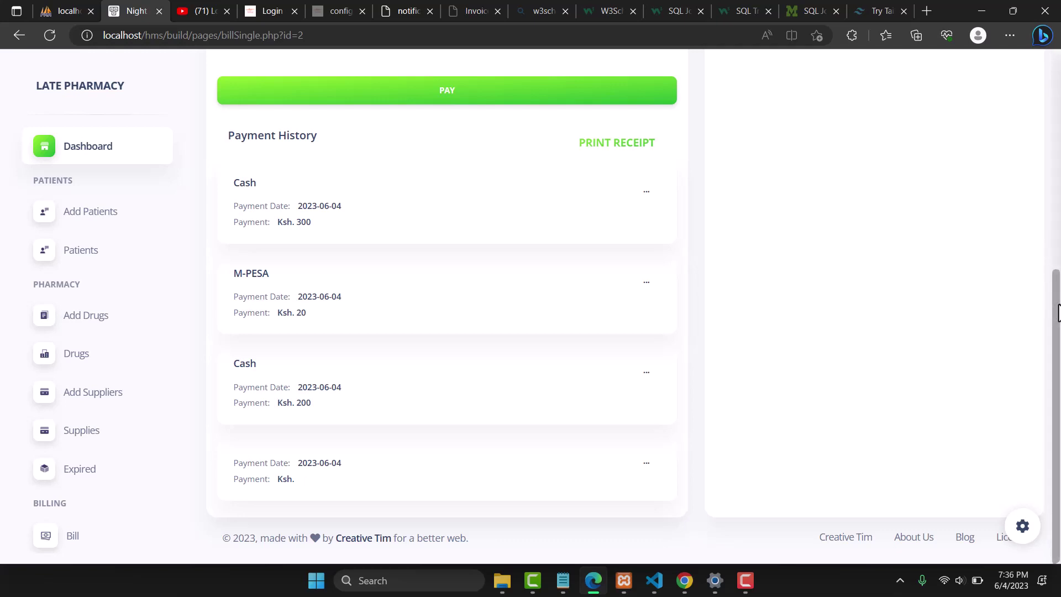
scroll(1059, 221, up, 3)
drag(1059, 221, 1059, 114)
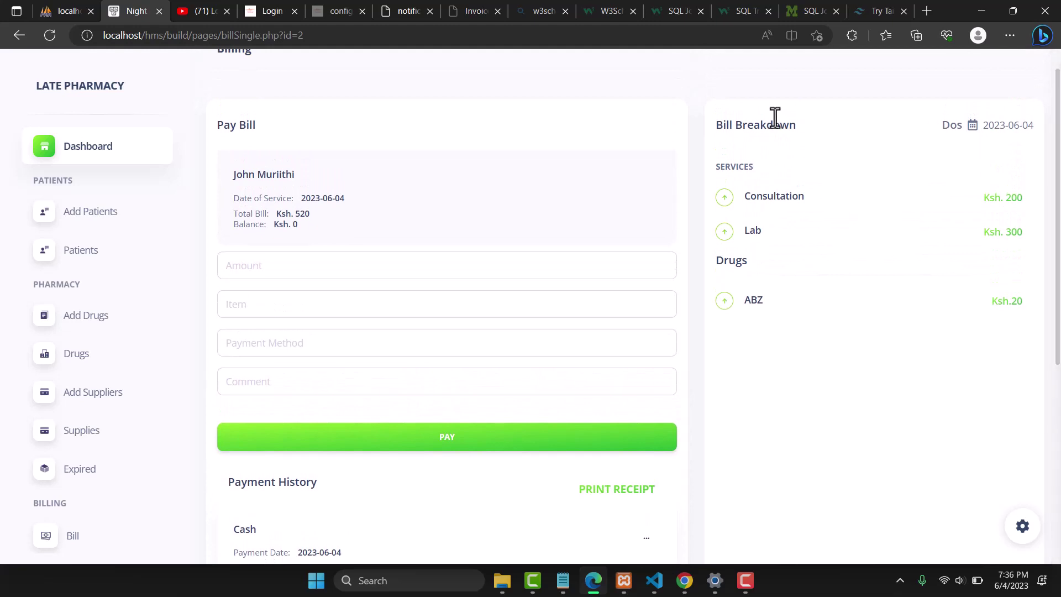
double_click(751, 124)
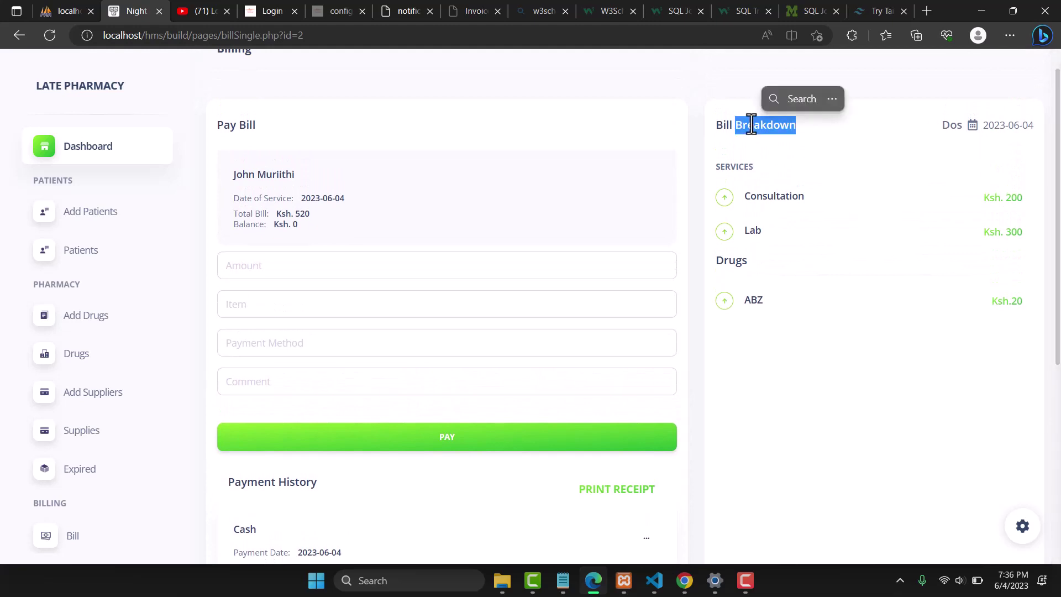
double_click(1011, 124)
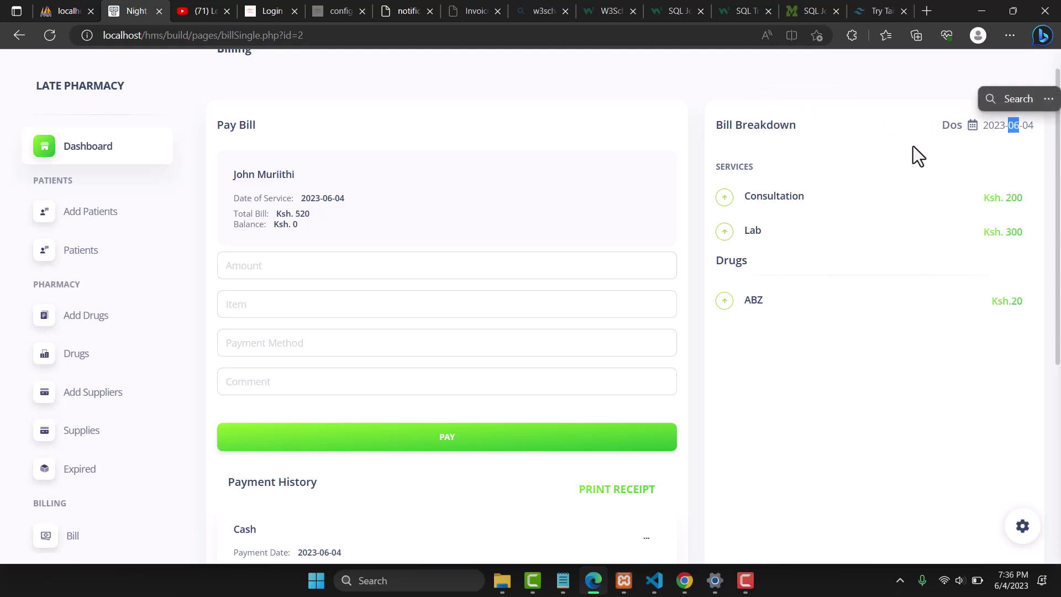
double_click(780, 196)
double_click(1011, 199)
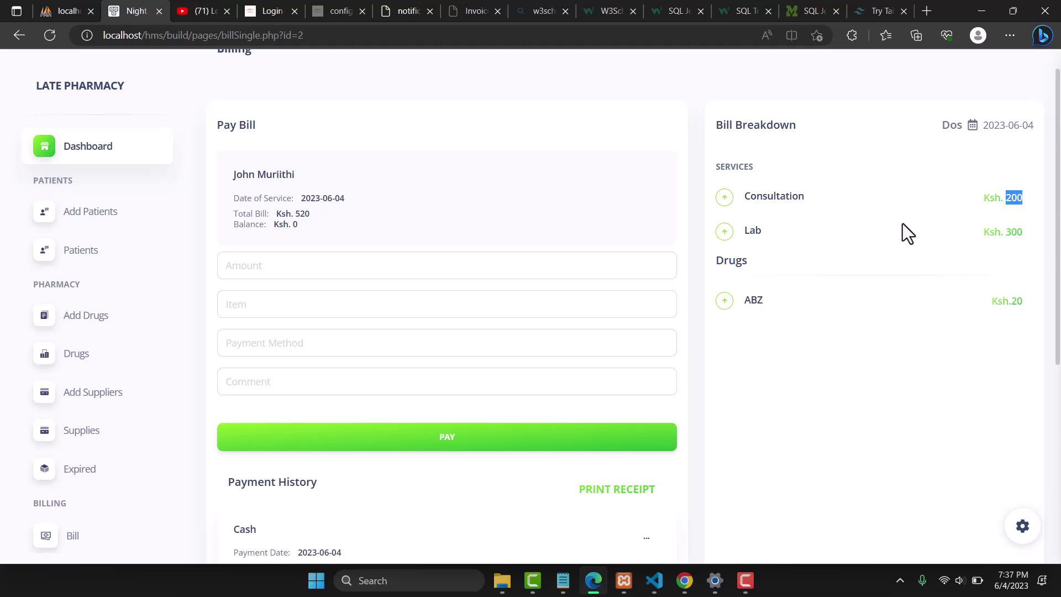
click(673, 81)
click(79, 266)
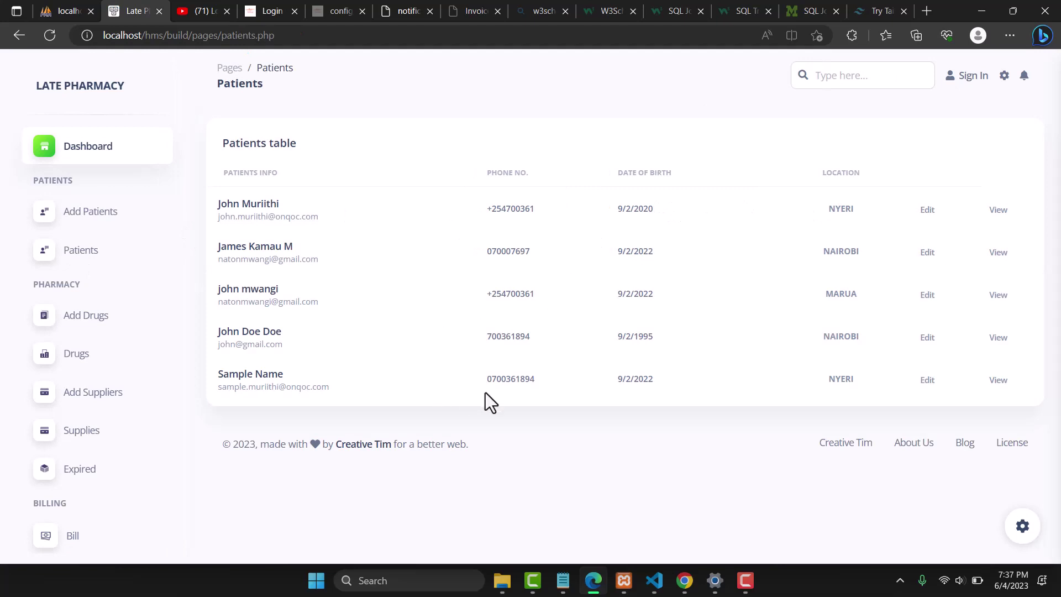
click(994, 382)
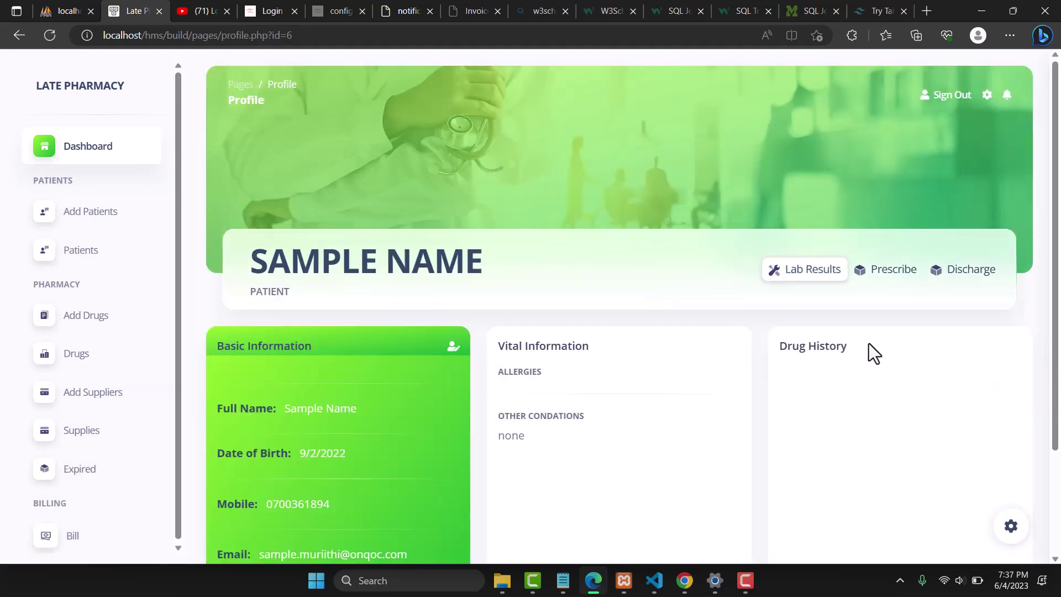
Prescribe Amoxille to Sample Name at dosage 1/3, quantity 3, and save the prescription
click(894, 273)
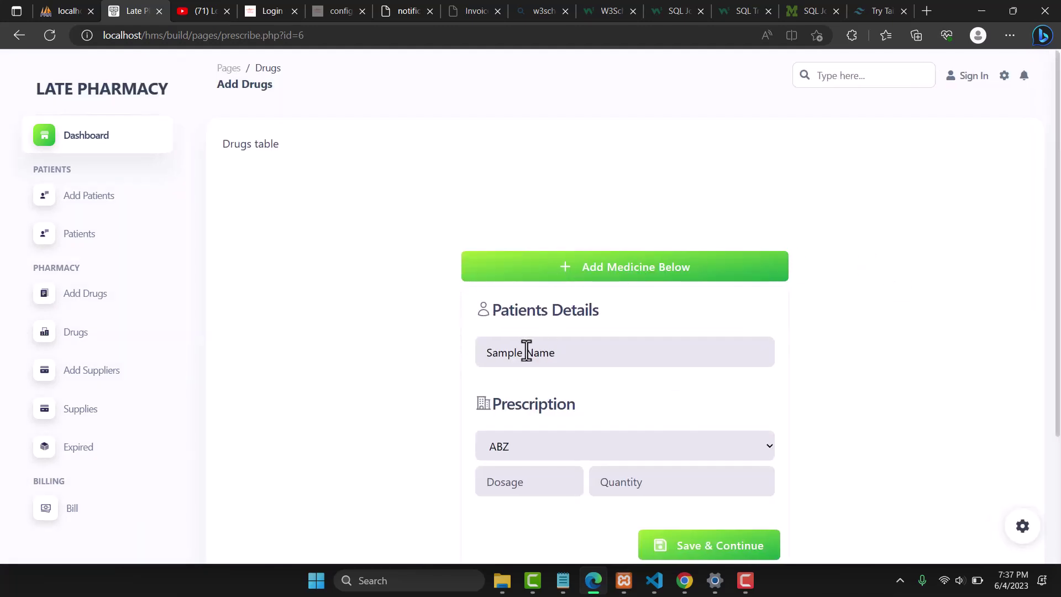
click(541, 446)
scroll(624, 332, down, 3)
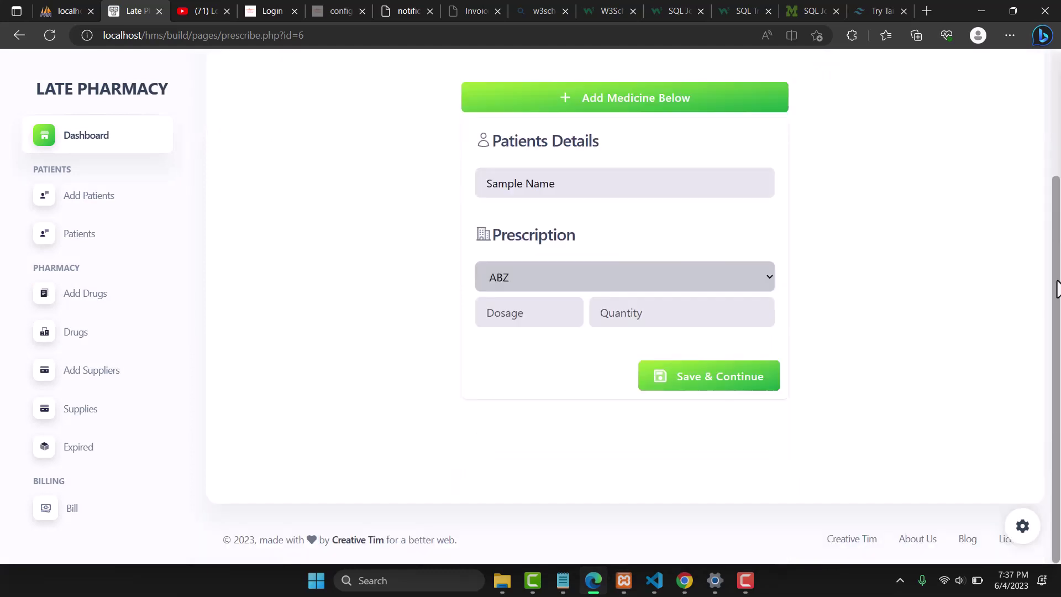
click(713, 278)
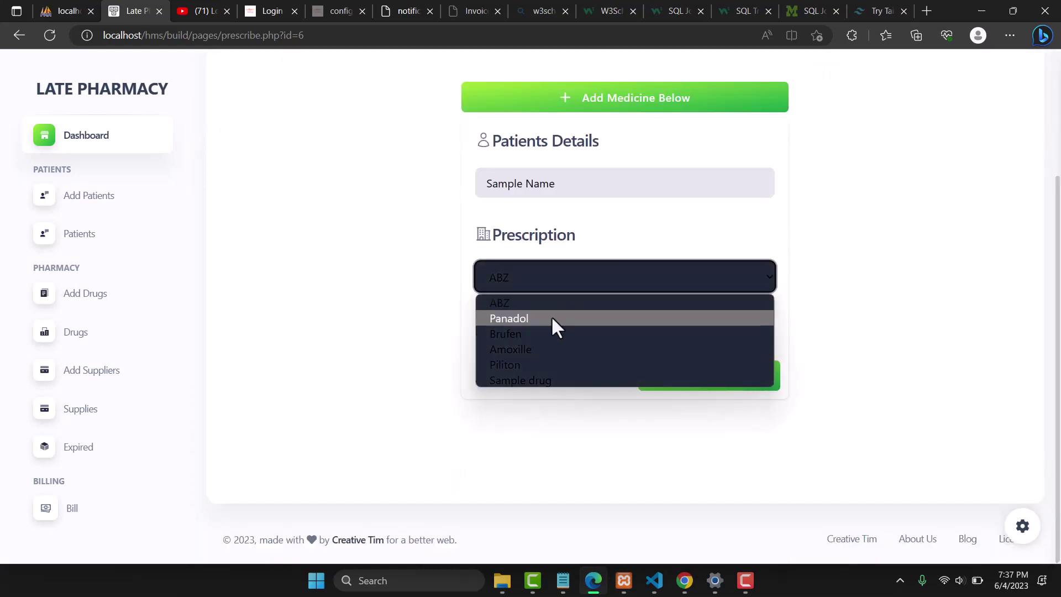
click(541, 348)
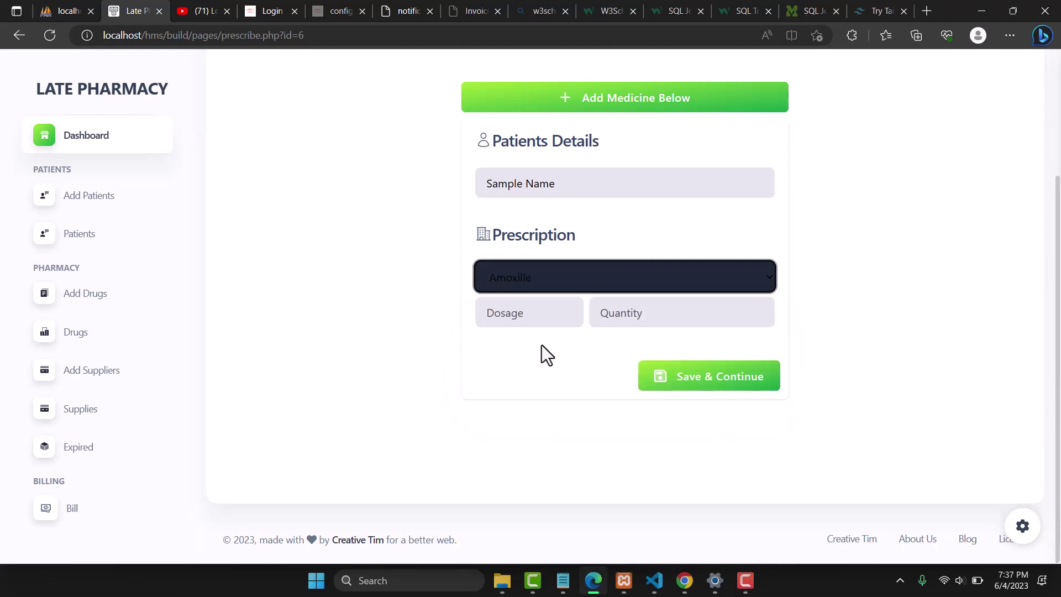
click(519, 315)
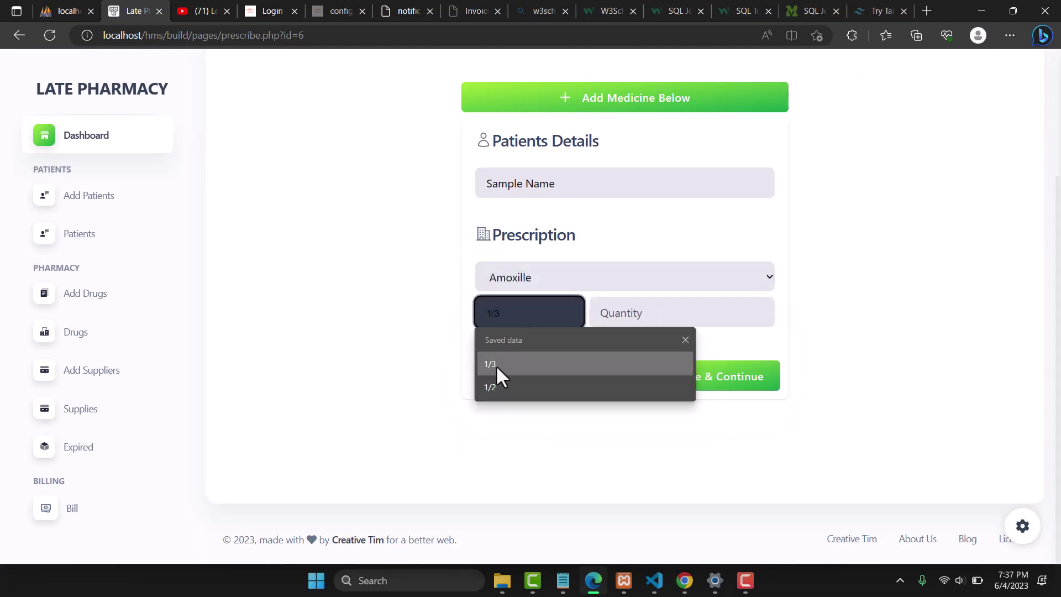
click(496, 364)
click(617, 313)
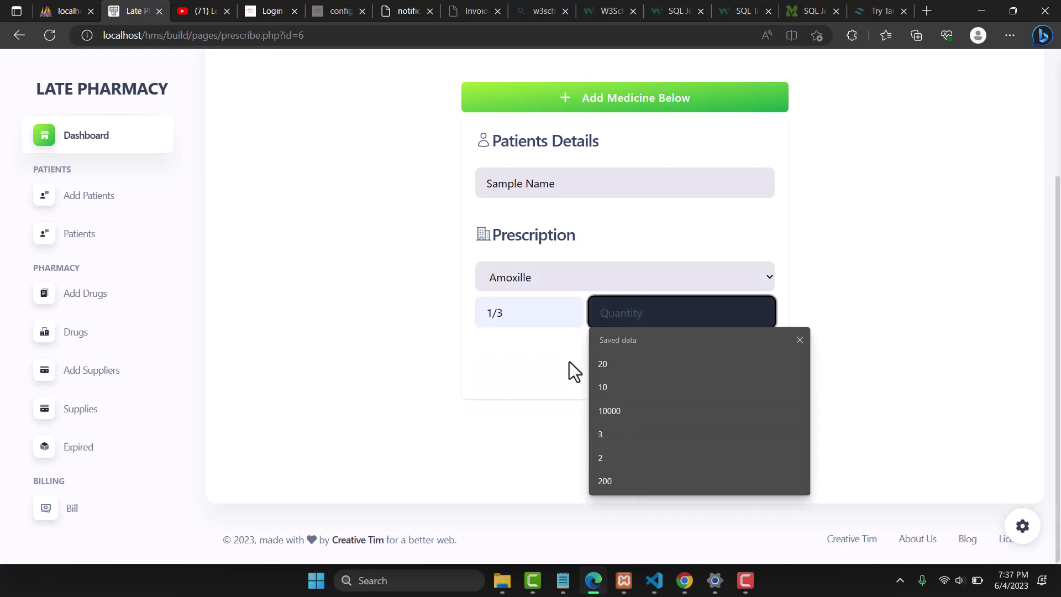
click(605, 432)
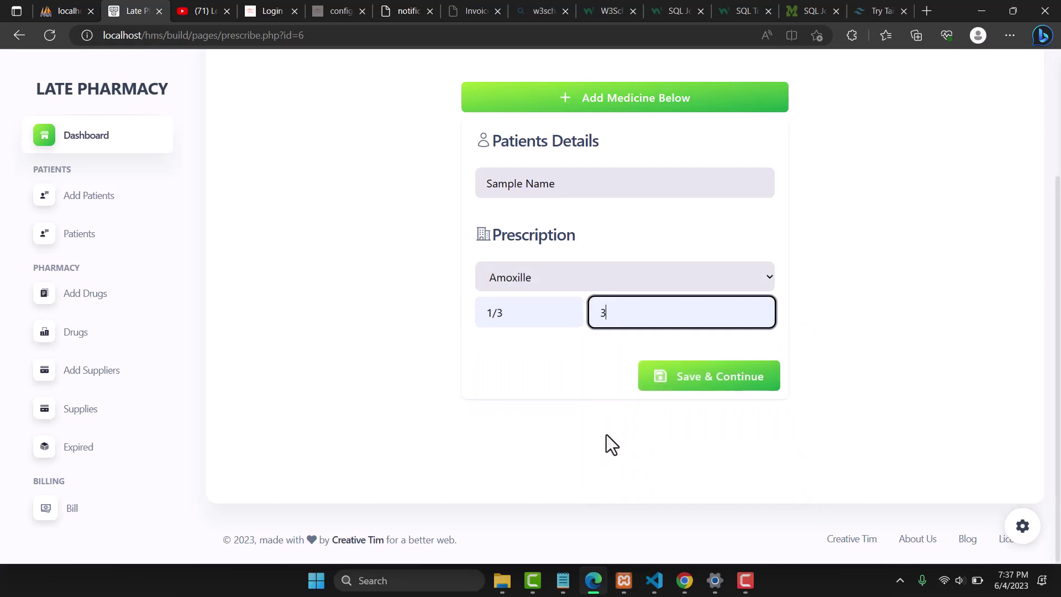
click(702, 390)
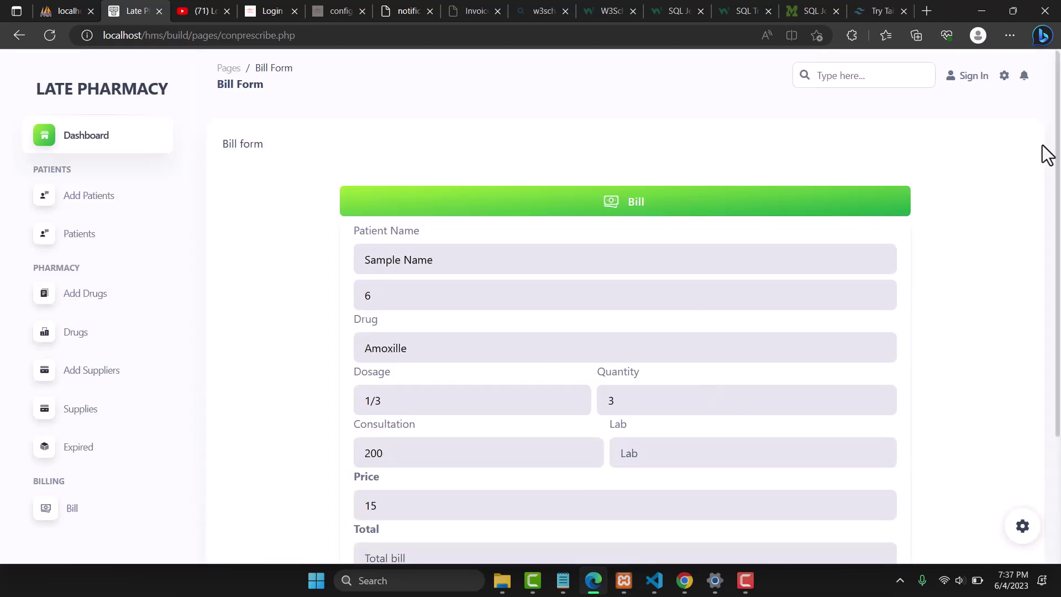
Enter 245 in the Total field of Sample Name's bill form
drag(1053, 185, 1055, 215)
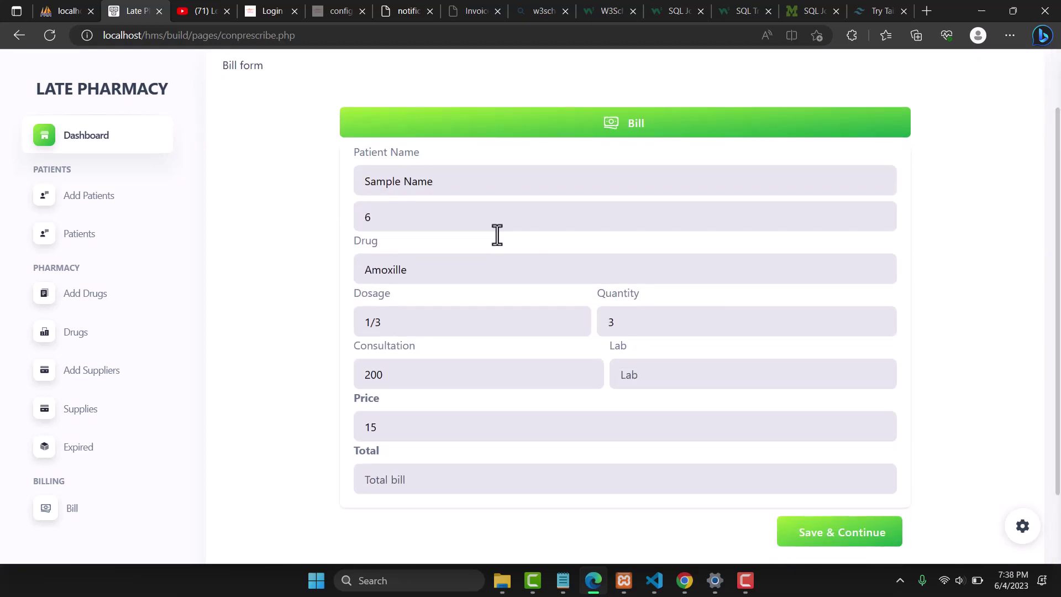
double_click(408, 181)
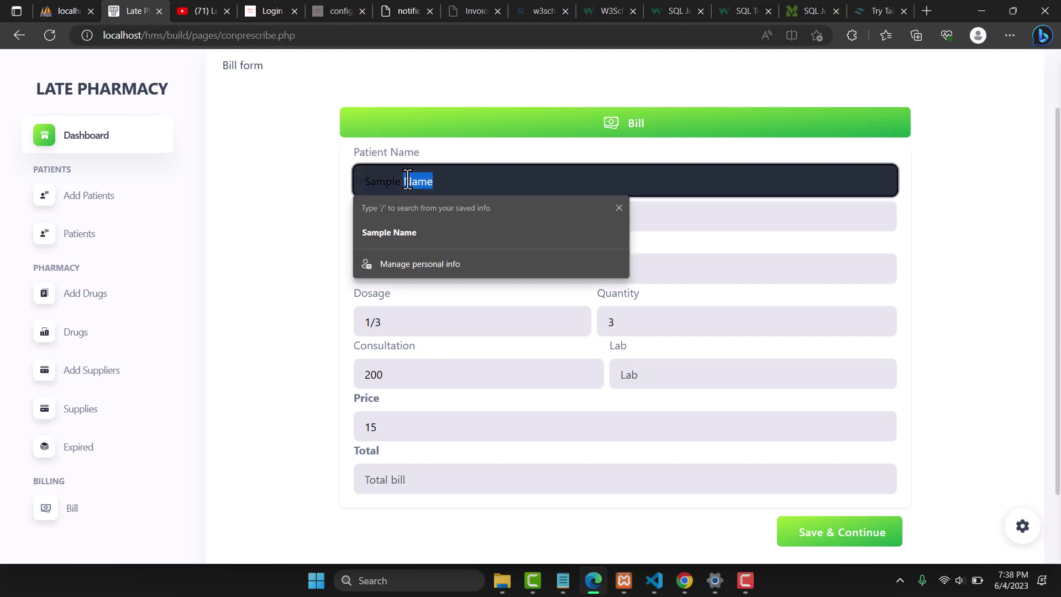
click(937, 181)
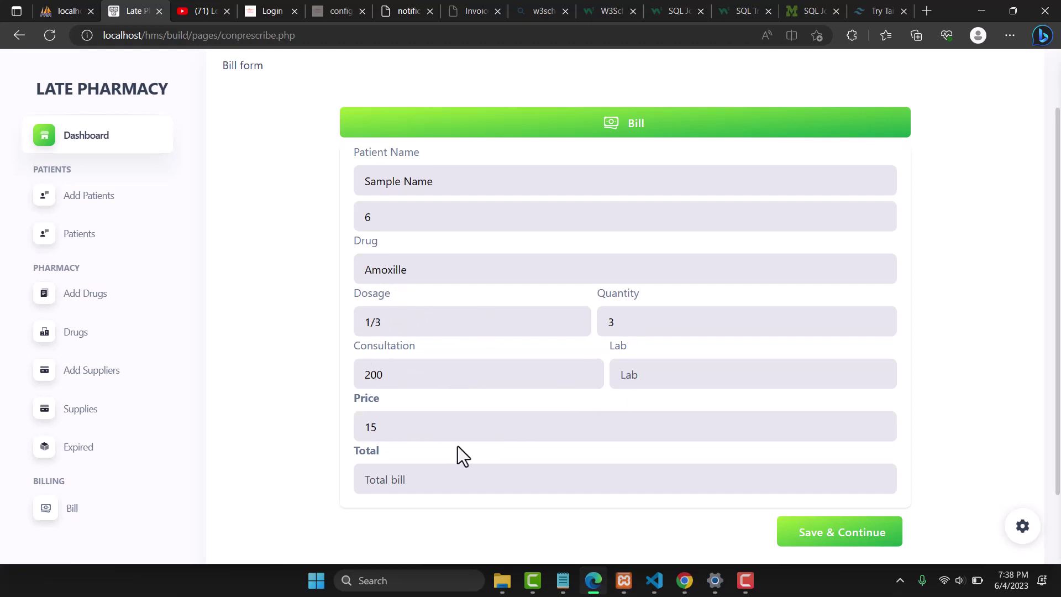
click(444, 480)
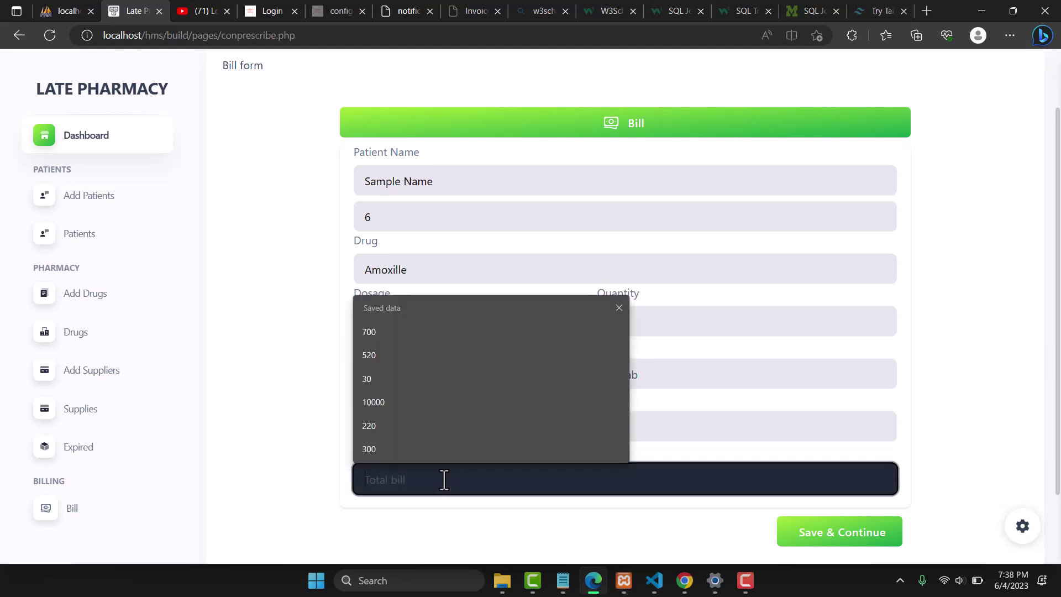
text(245)
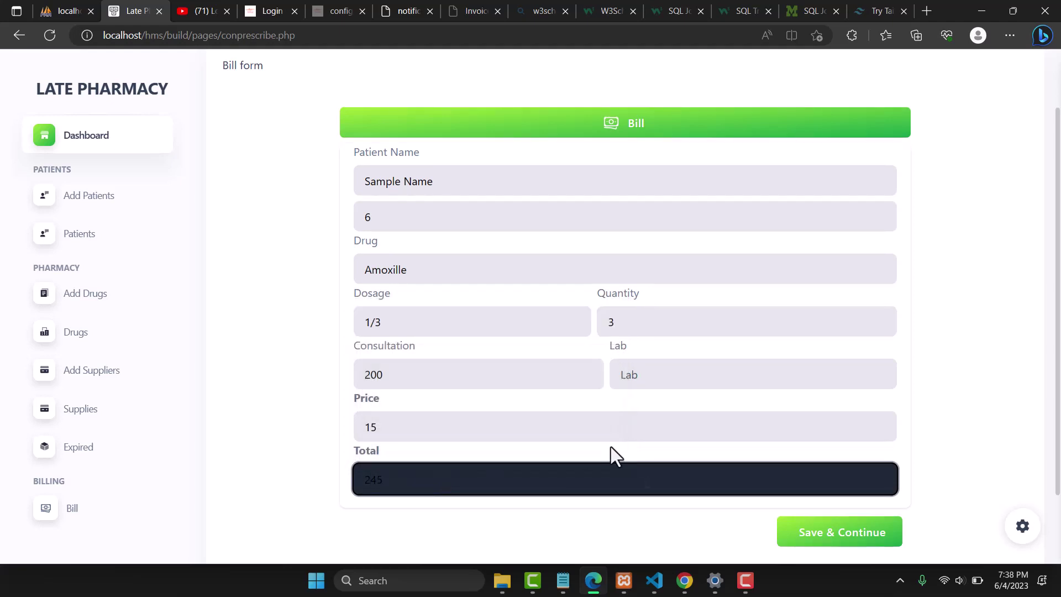
Save the 245 bill and open Sample Name's Pay Bill page from Billing
click(819, 534)
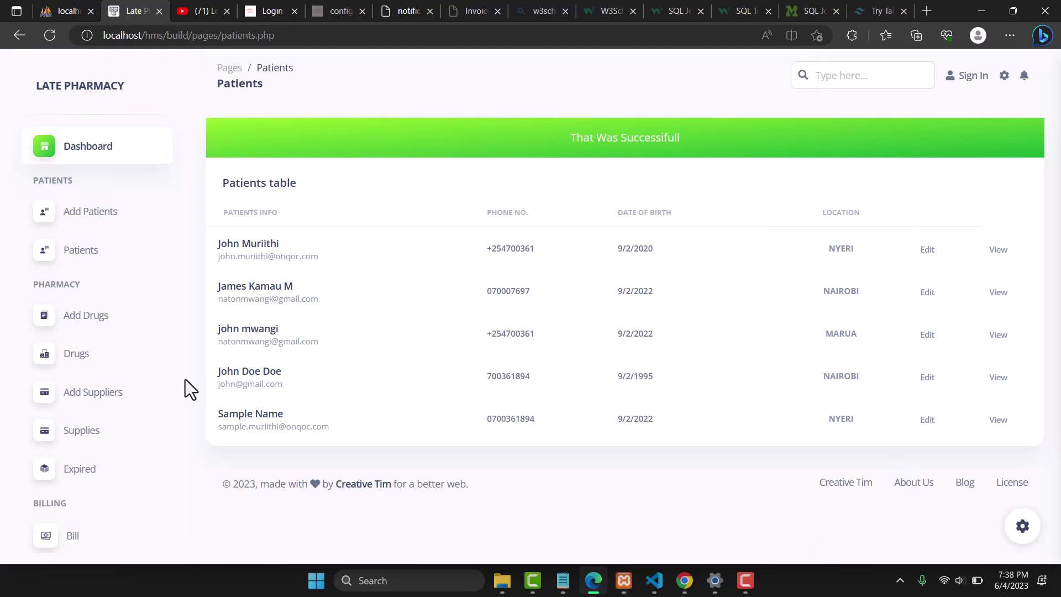
click(72, 537)
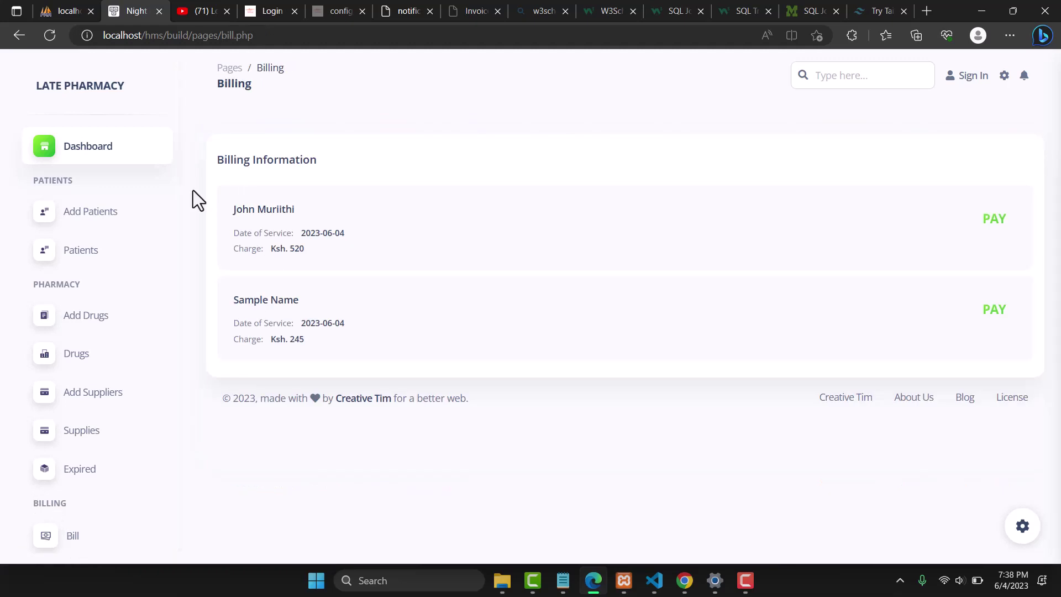
double_click(241, 85)
click(997, 308)
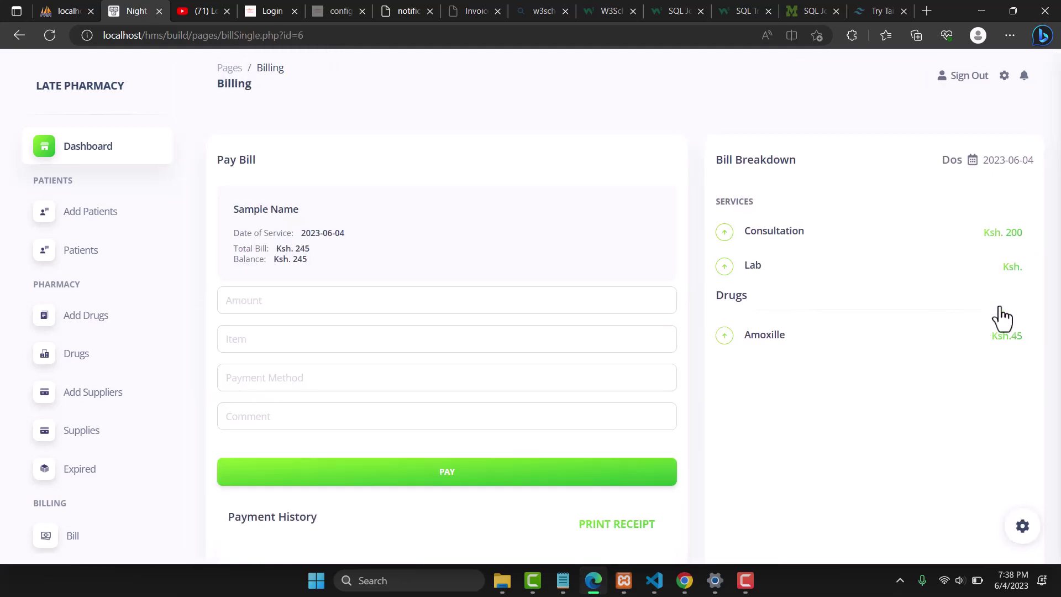
Review the 245 total and balance, checking the service date against the system calendar
double_click(303, 248)
click(296, 261)
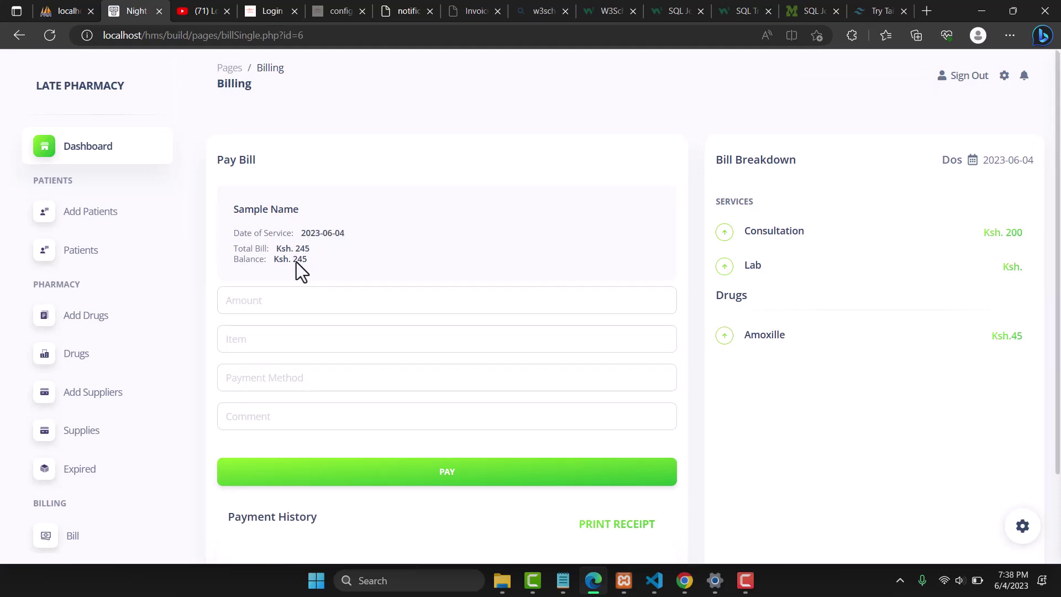
double_click(299, 260)
click(277, 232)
double_click(325, 233)
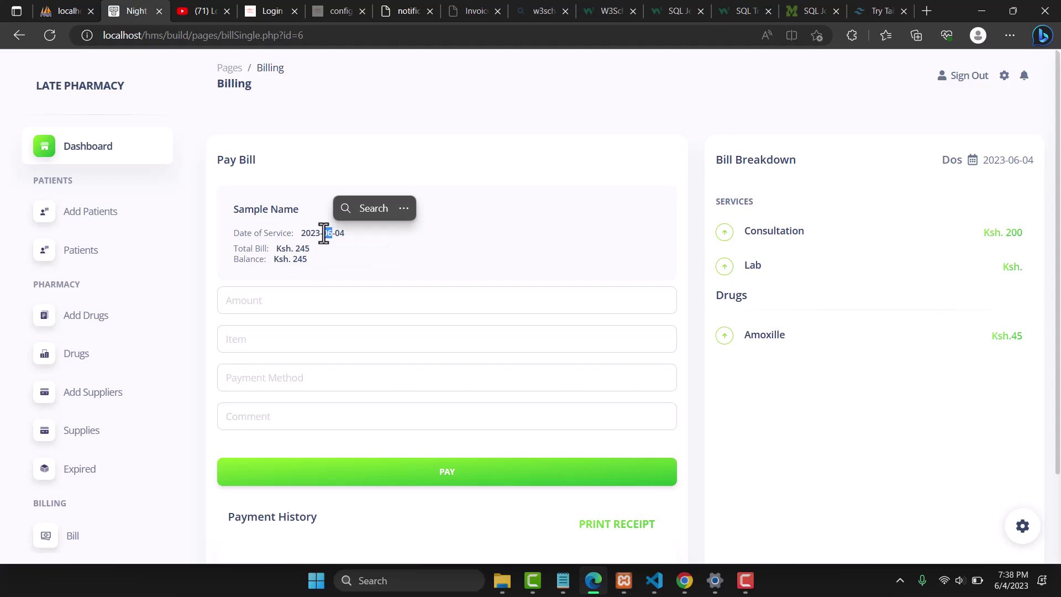
click(1011, 587)
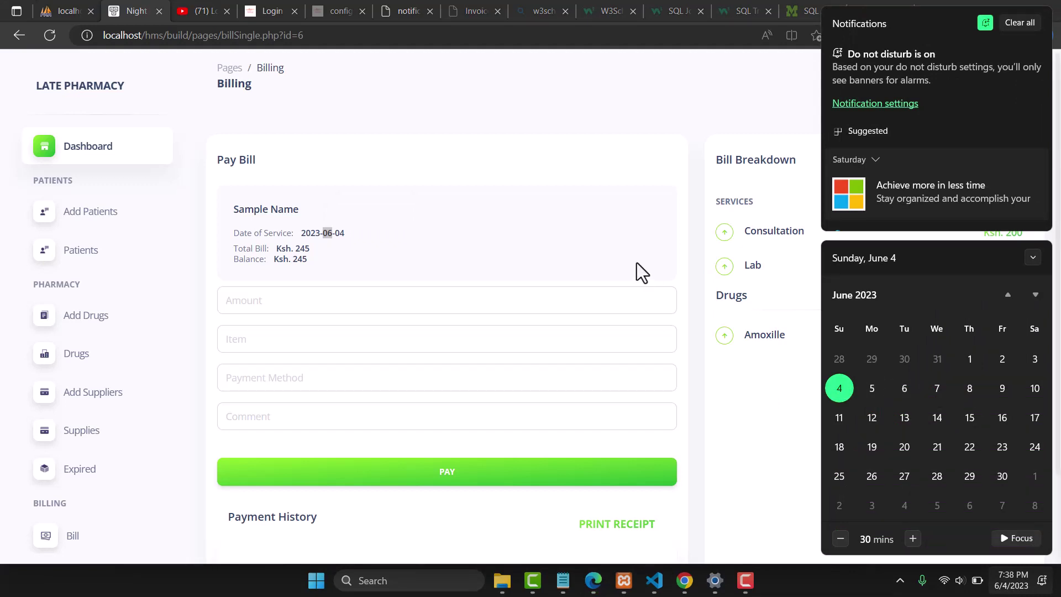
click(377, 171)
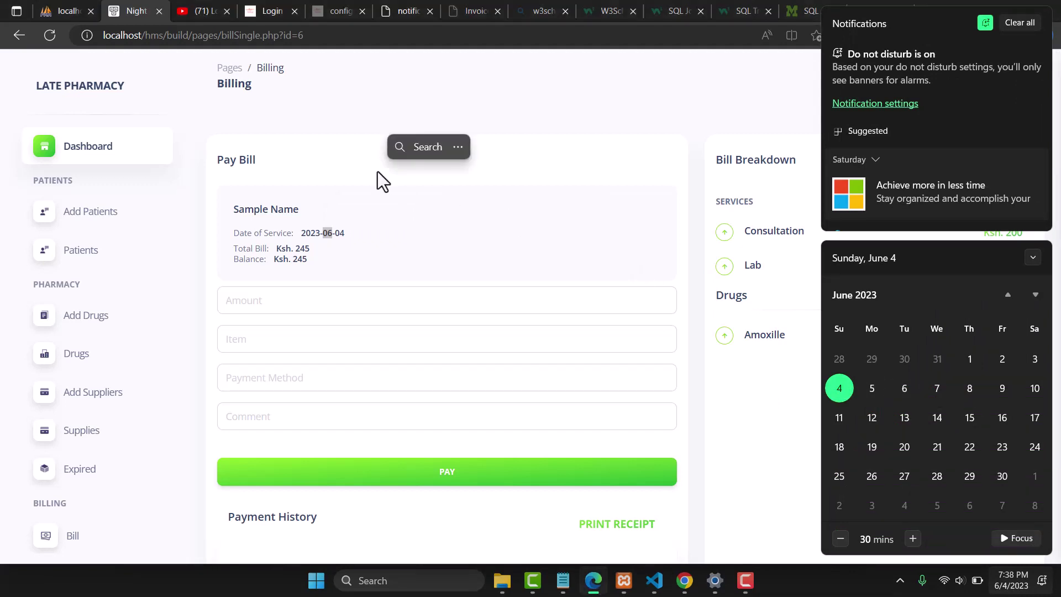
click(322, 144)
click(303, 174)
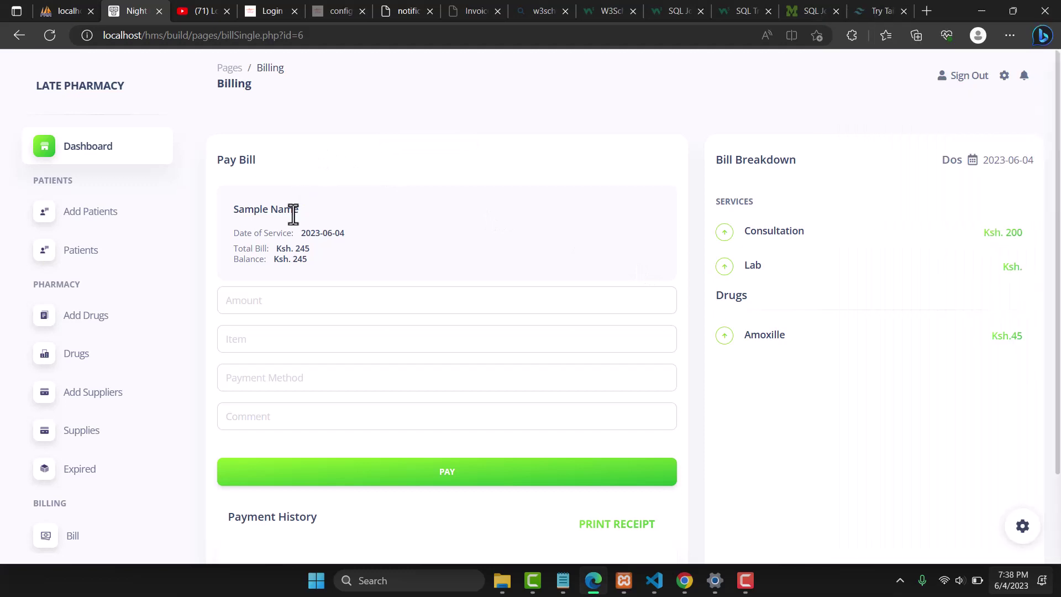
Pay 200 in Cash for Consultation with the comment 'Paid in Cash'
click(246, 301)
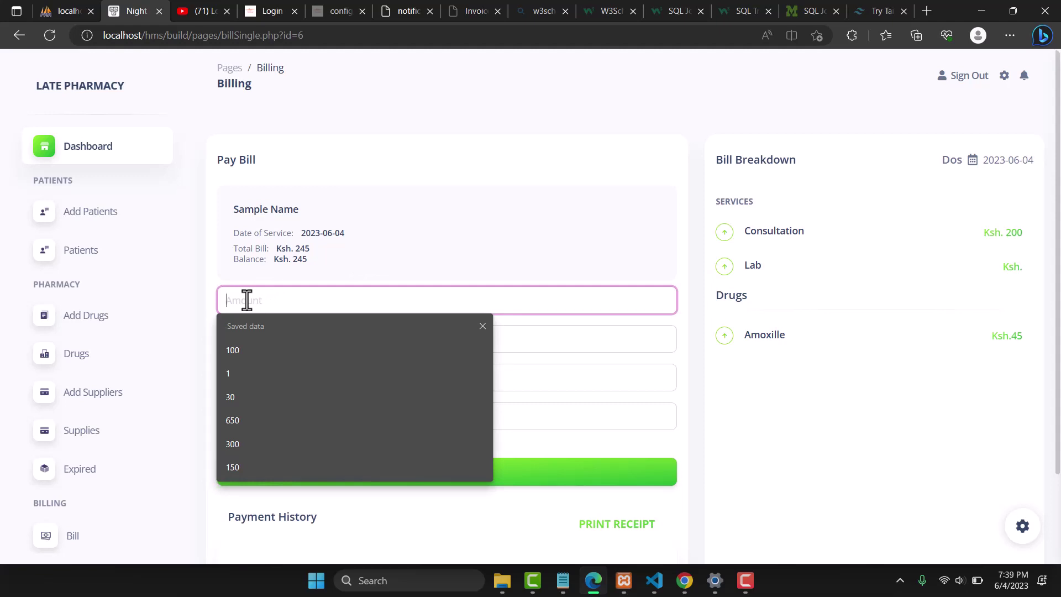
text(200)
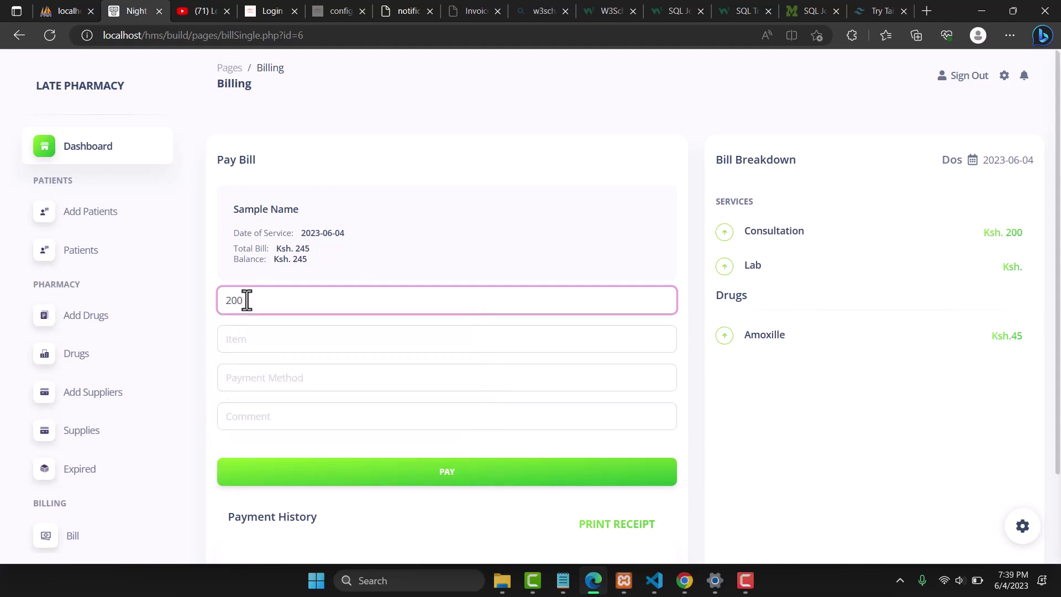
click(244, 339)
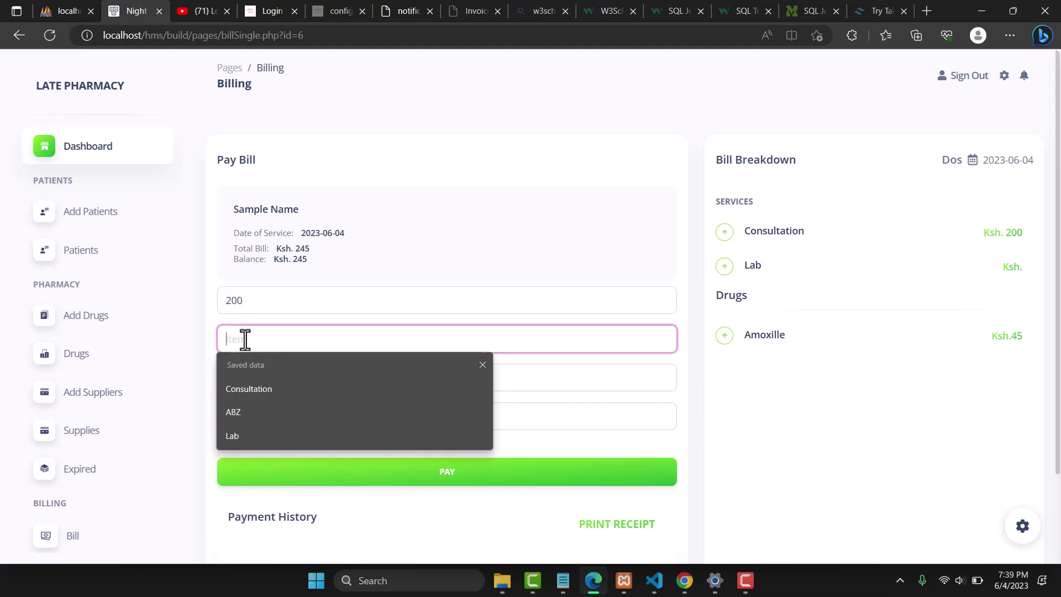
click(270, 387)
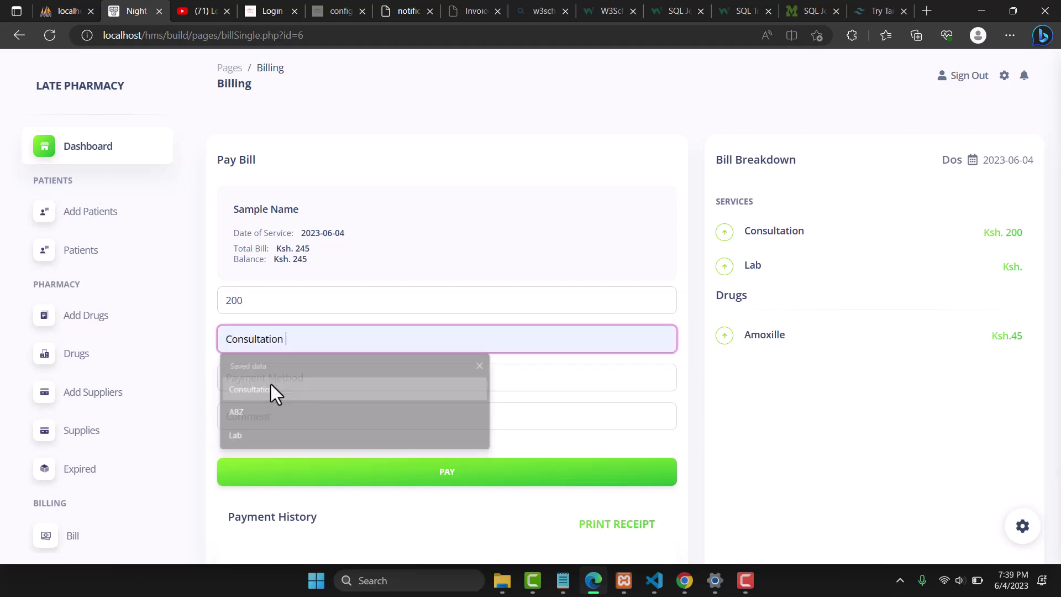
click(336, 381)
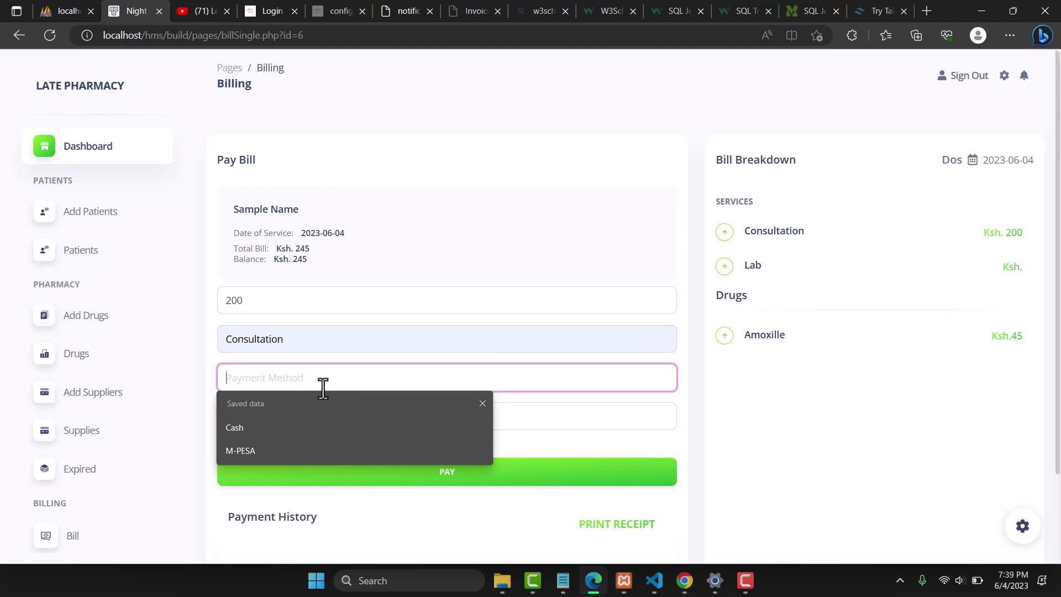
click(243, 434)
click(301, 419)
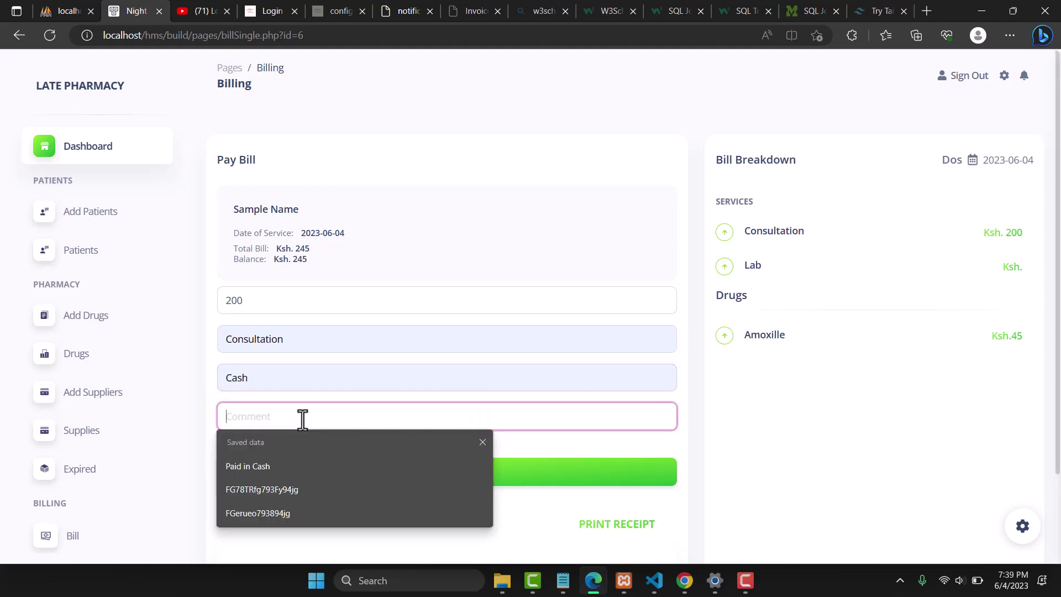
click(243, 465)
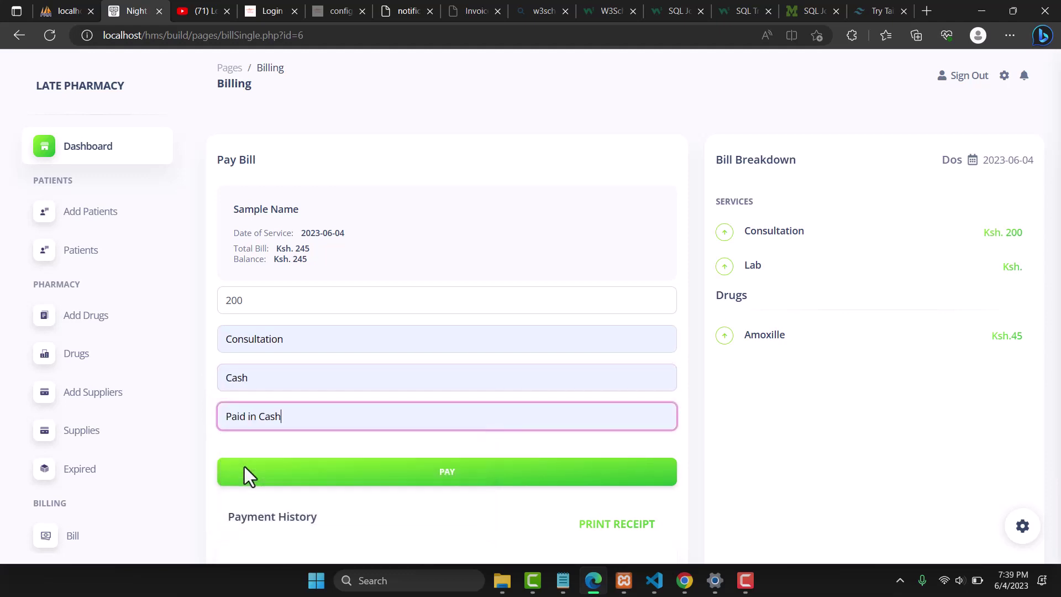
click(392, 479)
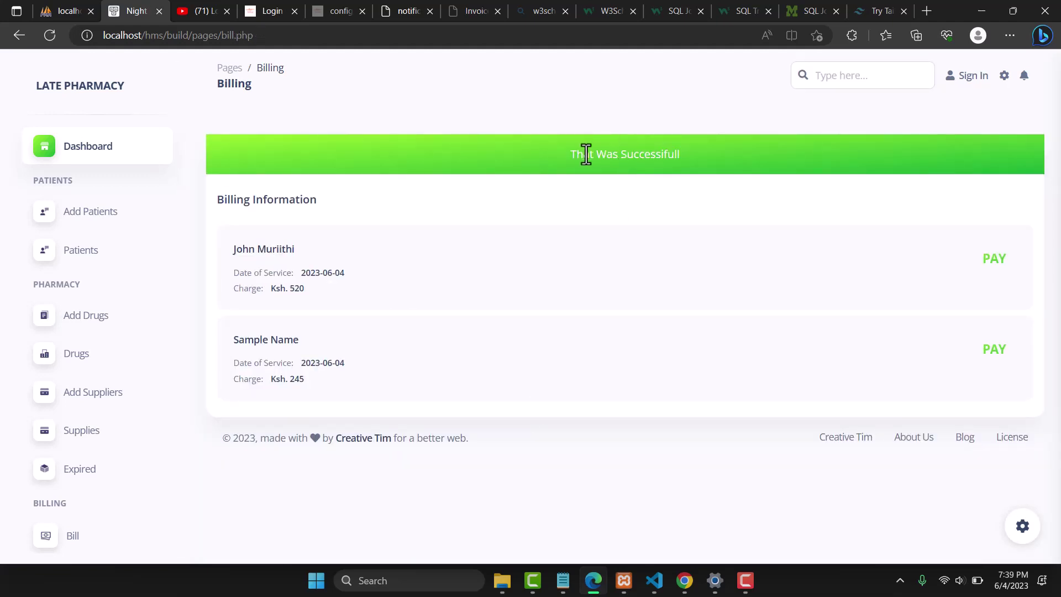
Reopen Sample Name's bill and confirm the Ksh. 45 balance and the 200 Cash payment
click(998, 356)
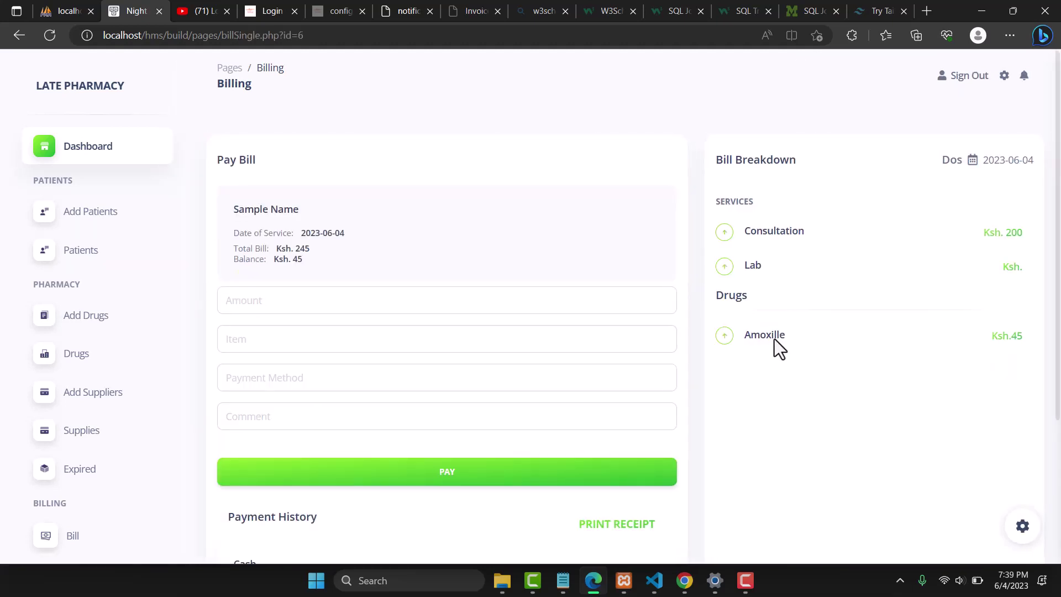
drag(1059, 155, 1058, 272)
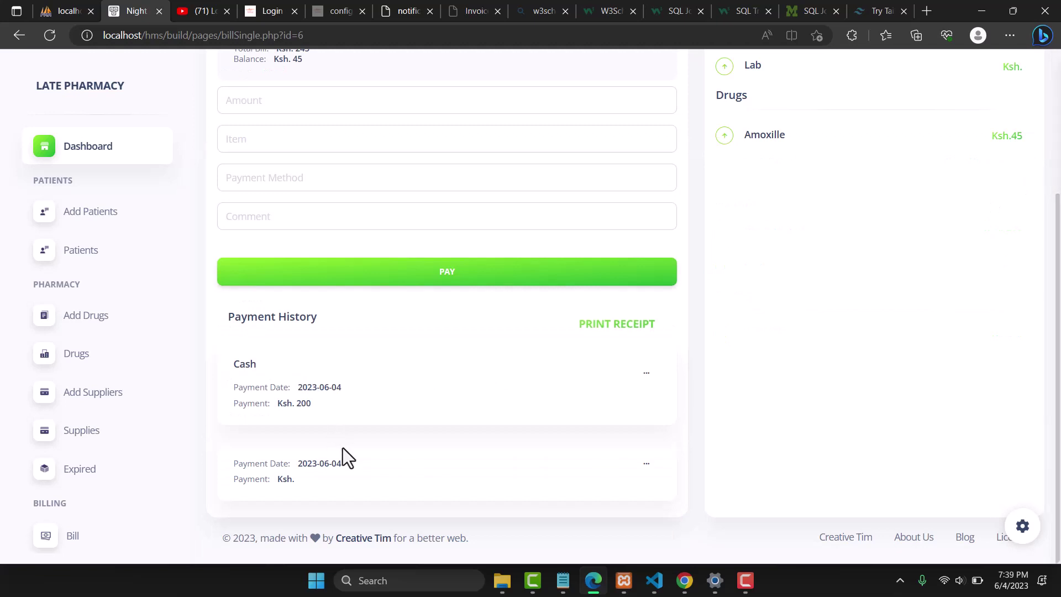
double_click(303, 403)
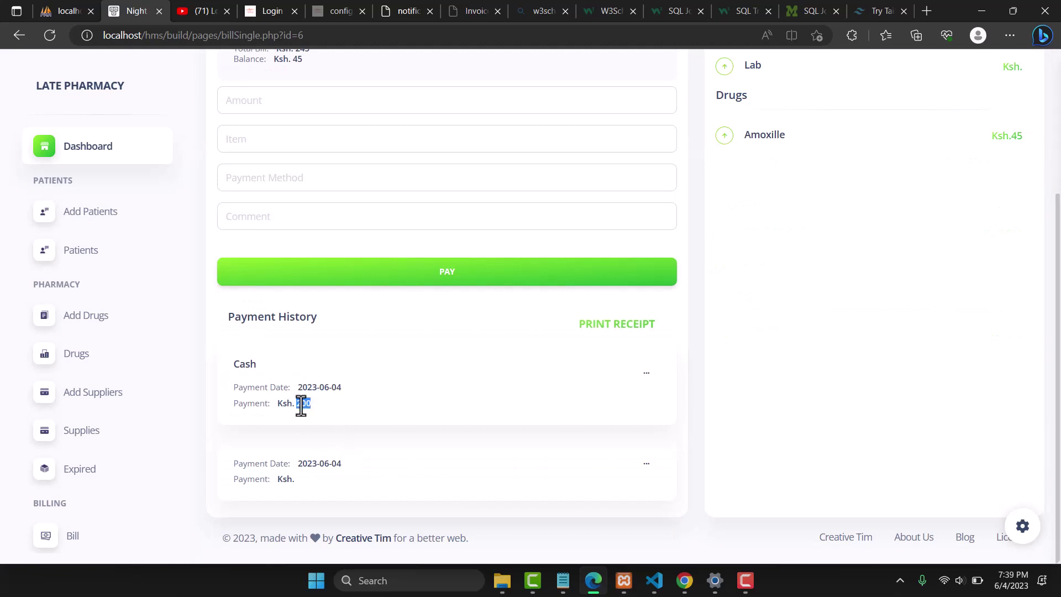
click(460, 329)
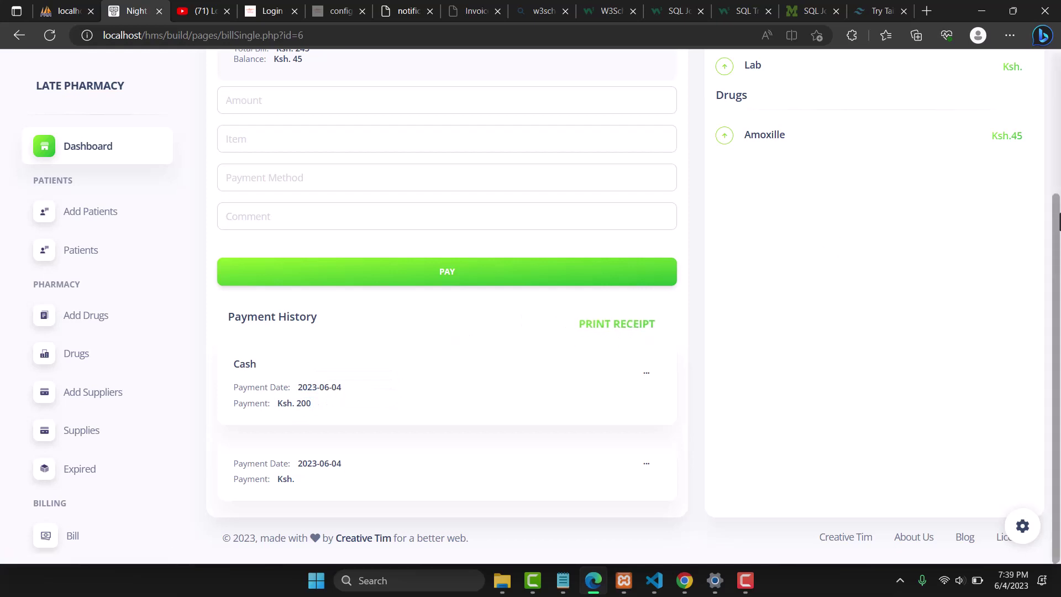
drag(1059, 208, 1059, 99)
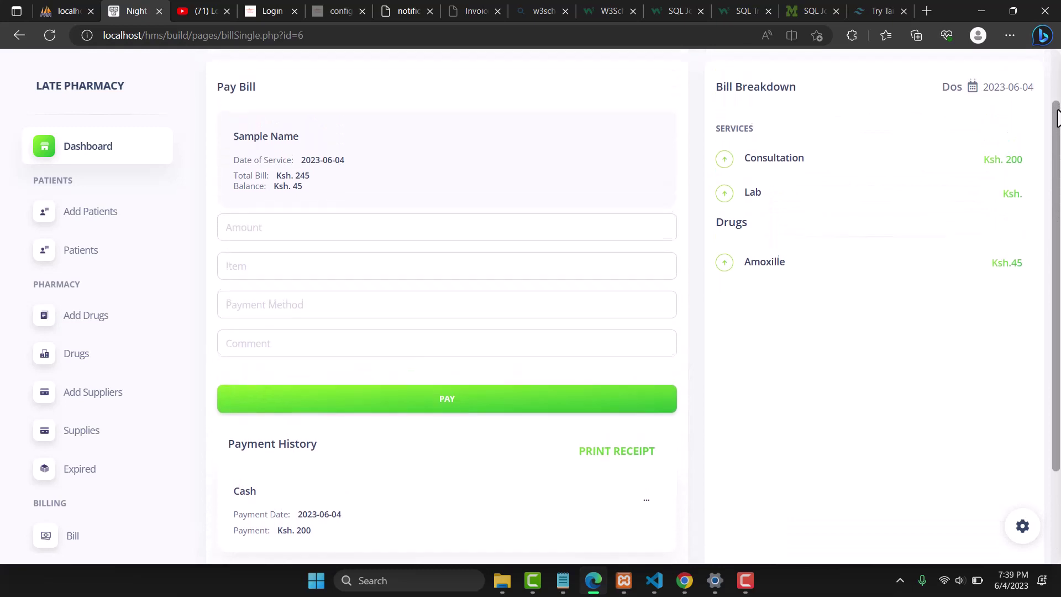
Submit a 45 payment for Amoxille, payment method entered as 45, with comment 'Paid in Cash'
click(272, 233)
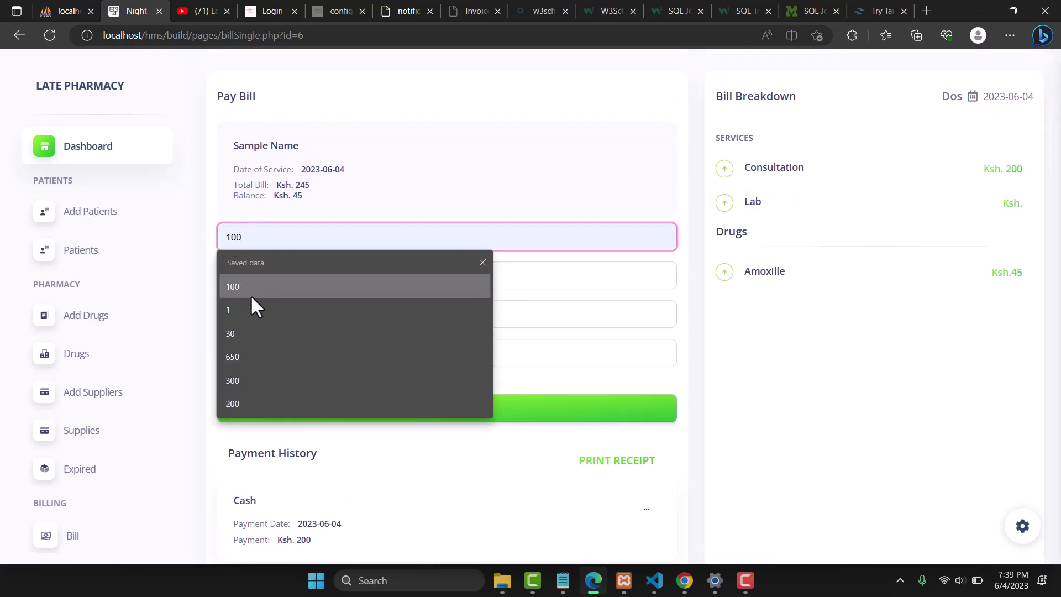
text(45)
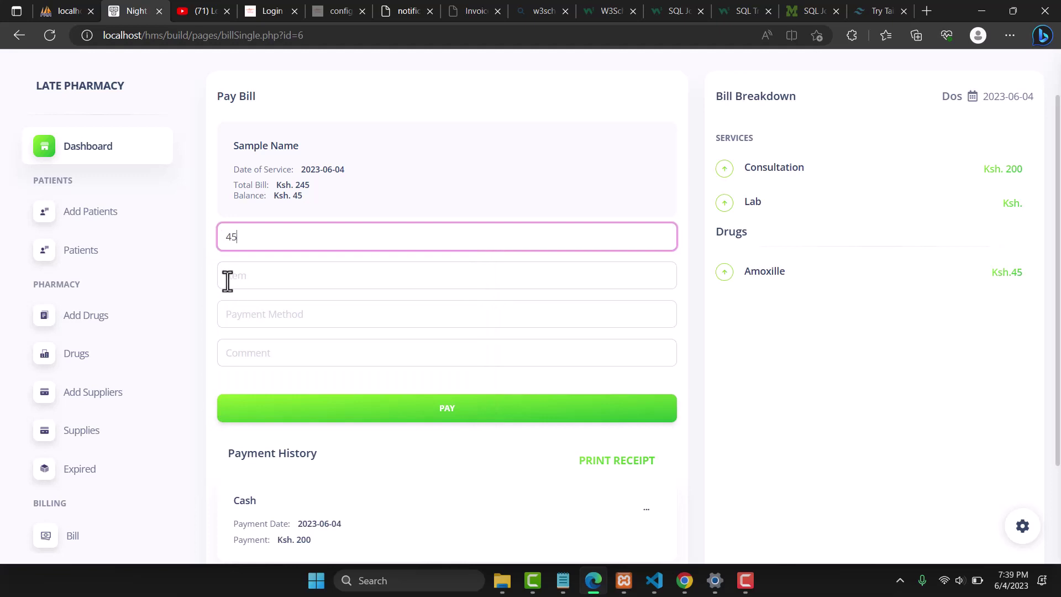
click(227, 279)
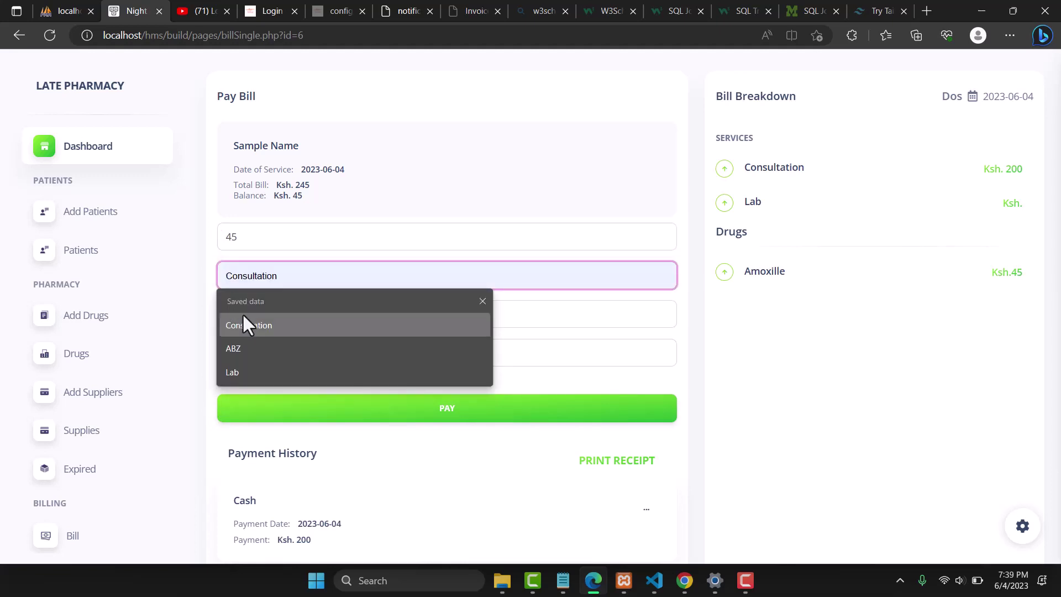
text(Amo)
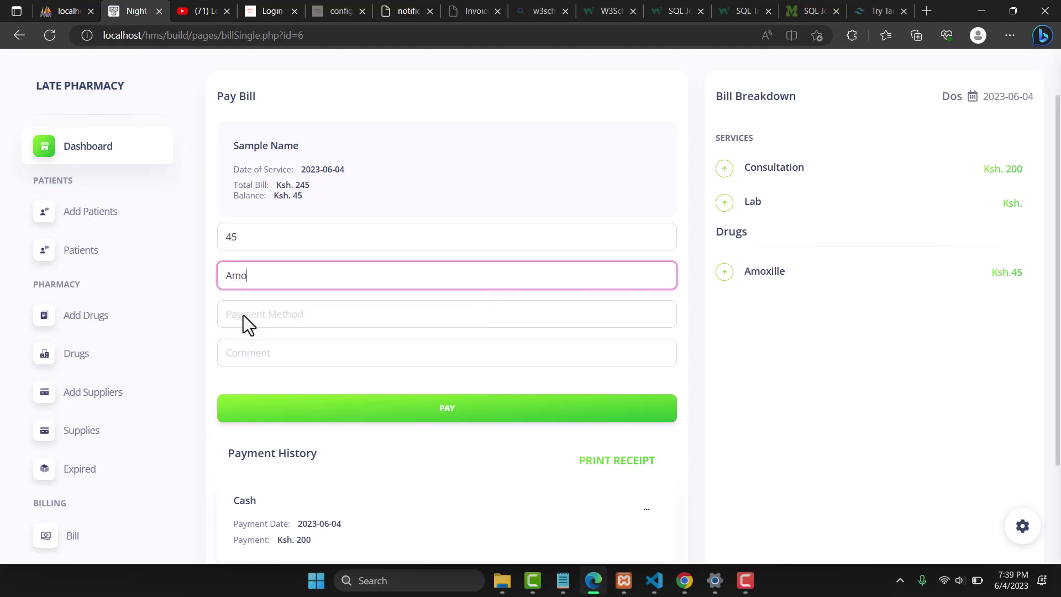
text(xille)
click(267, 322)
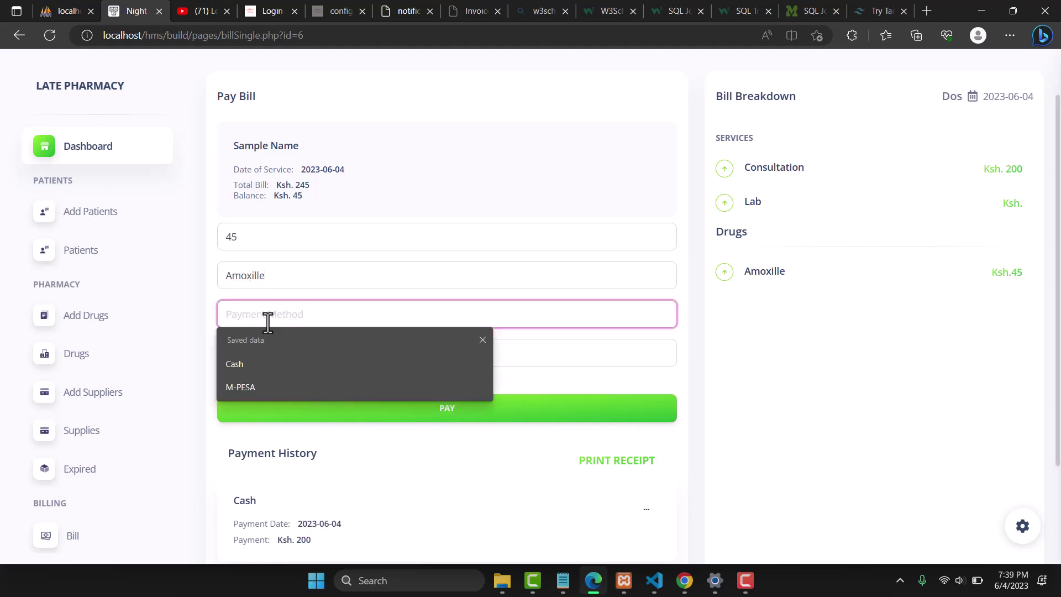
text(45)
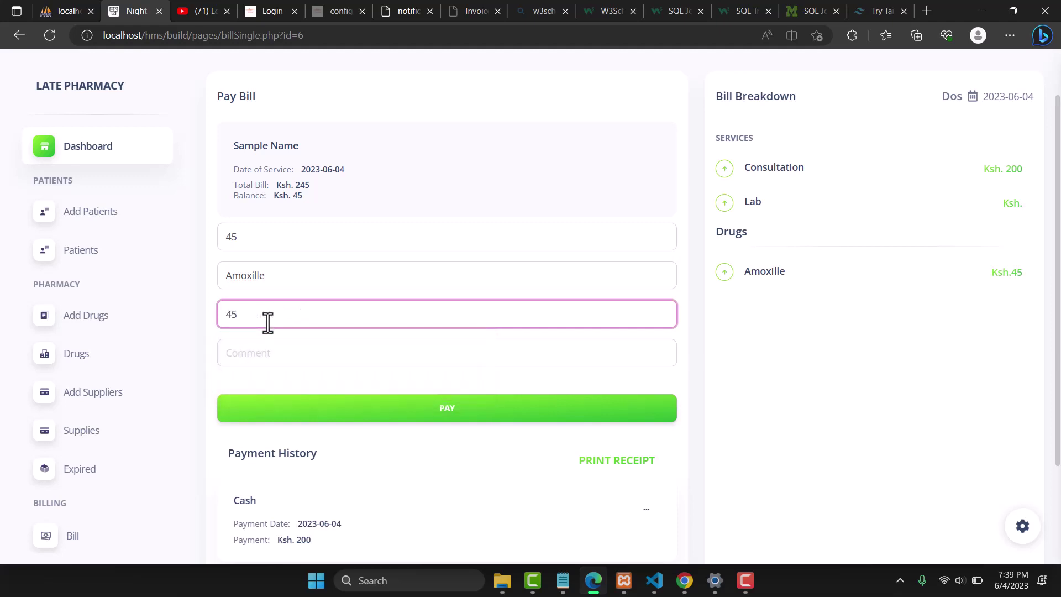
click(249, 352)
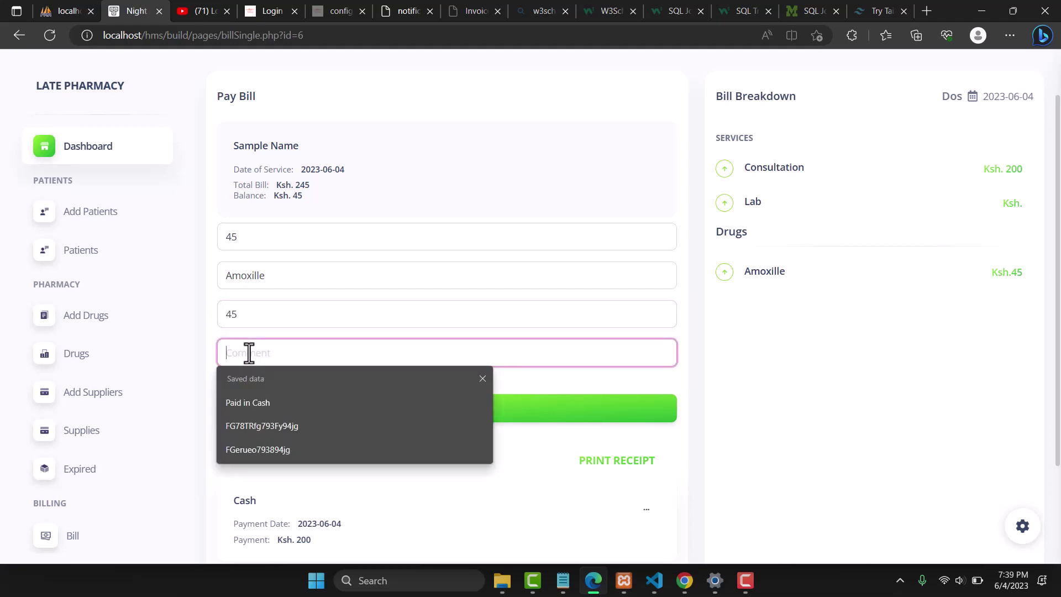
click(234, 402)
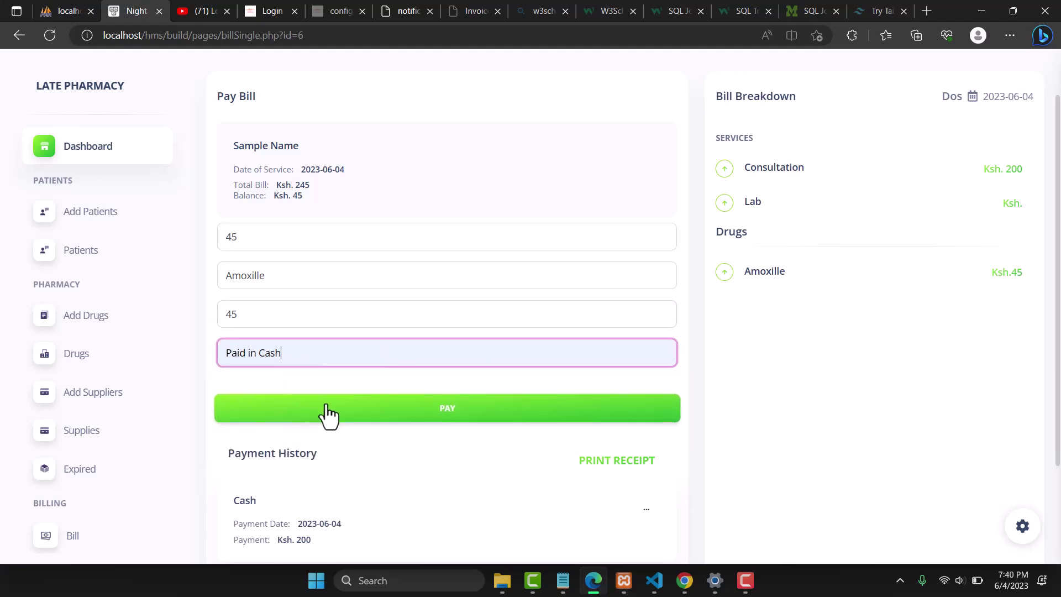
click(439, 419)
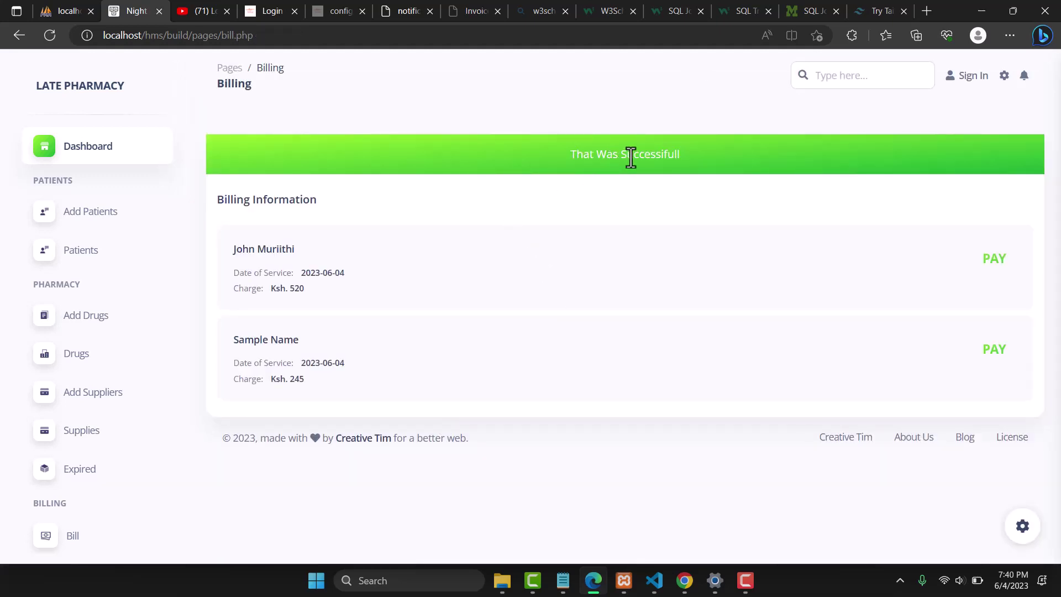
Open the patient's Pay Bill page and check total 245, balance 0 and the payment history
double_click(629, 156)
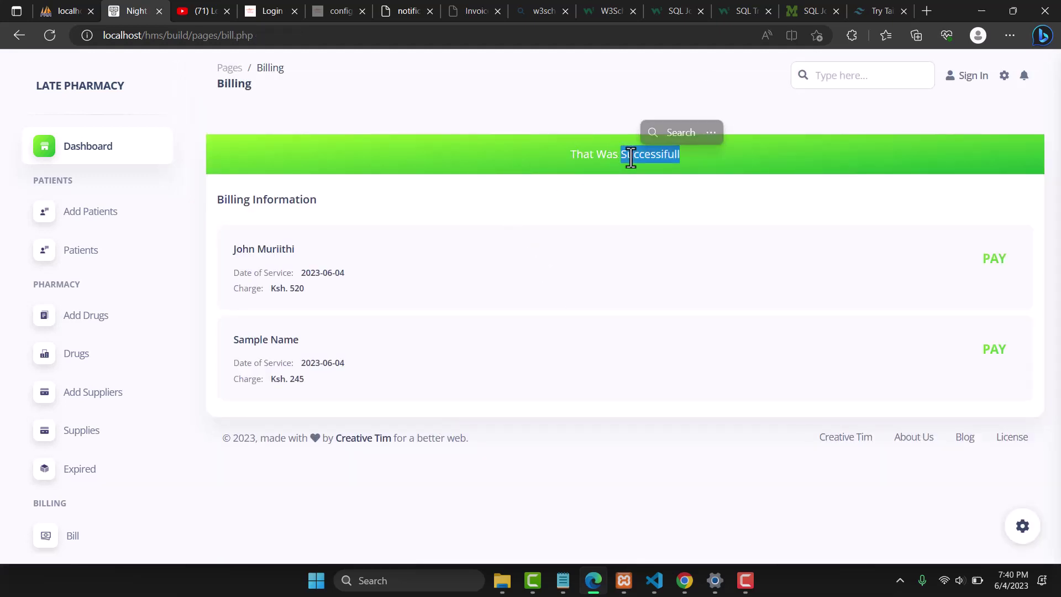
click(984, 348)
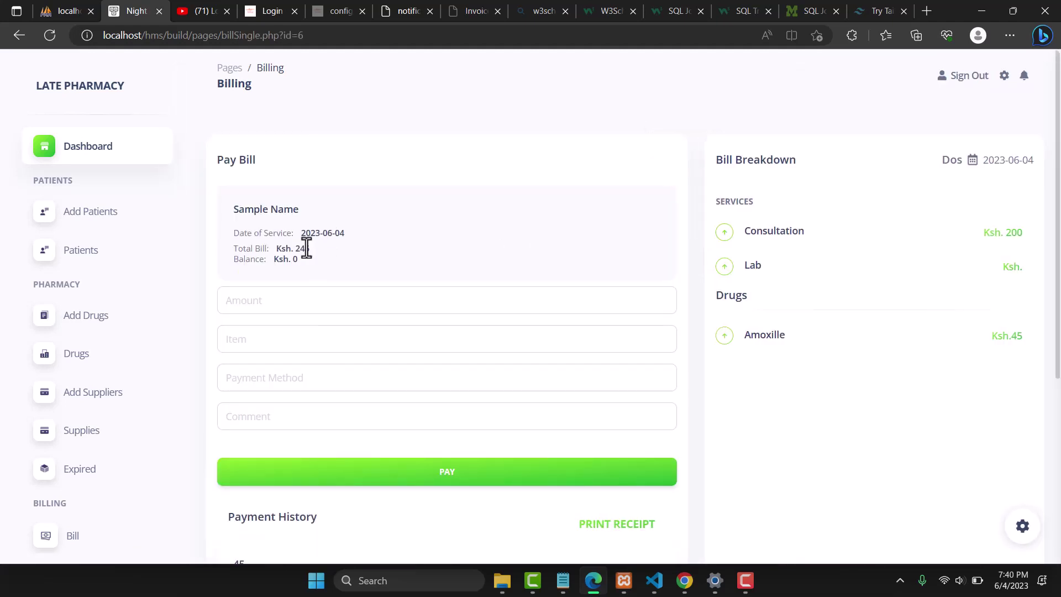
double_click(303, 248)
double_click(294, 259)
scroll(1055, 221, down, 5)
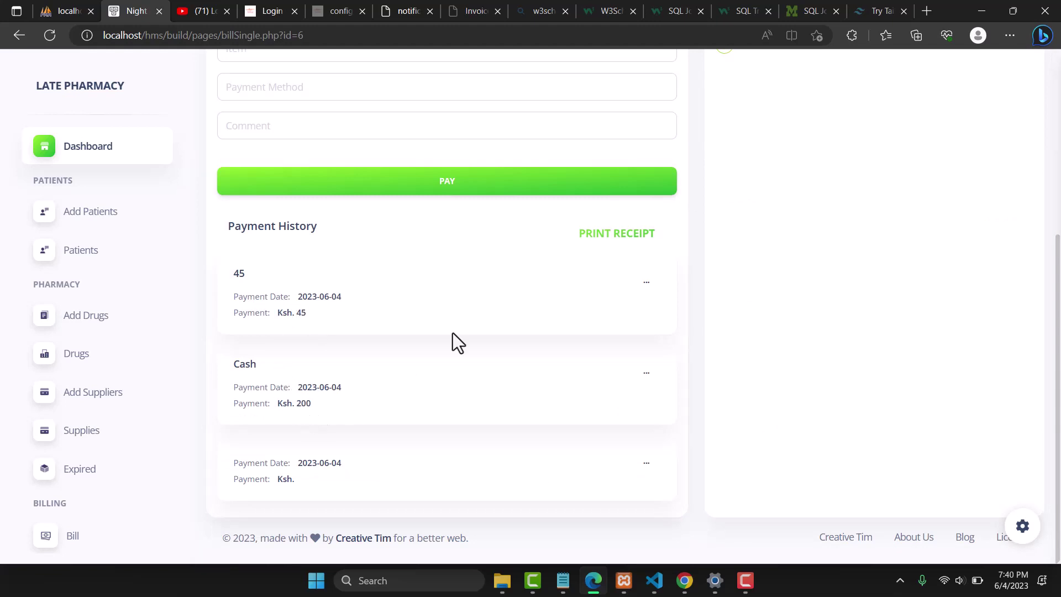
Open the printable receipt, highlight the Consultation and Amoxille 45 lines, and bring up page actions
click(614, 235)
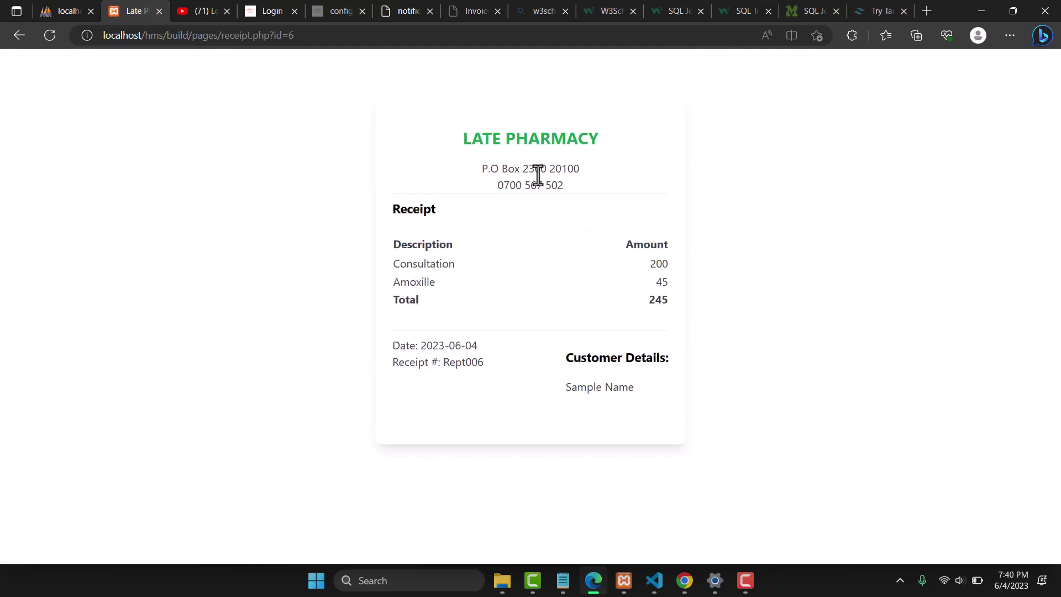
drag(392, 263, 459, 269)
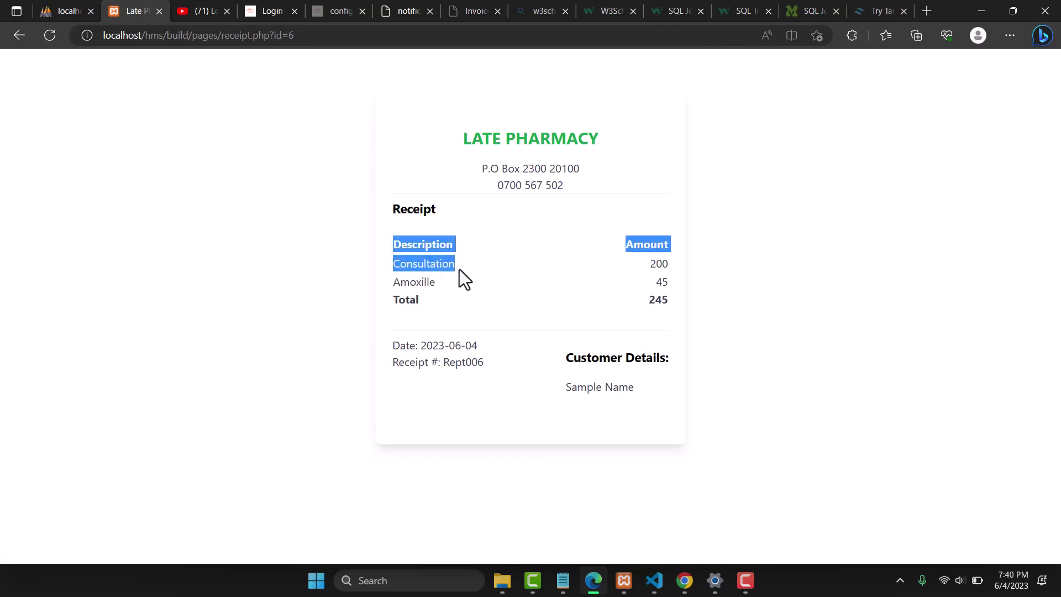
double_click(421, 284)
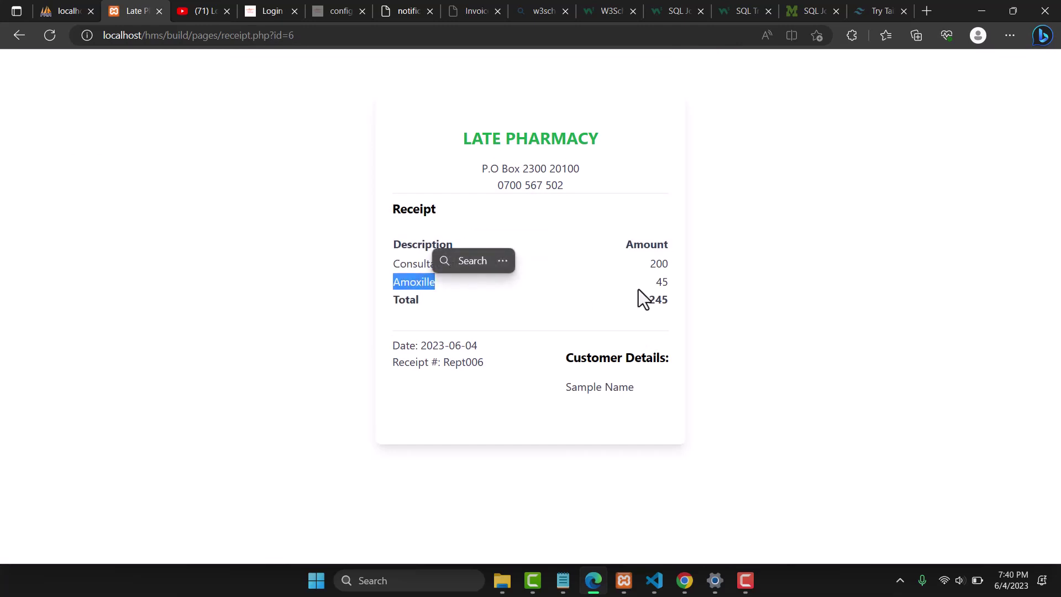
double_click(661, 283)
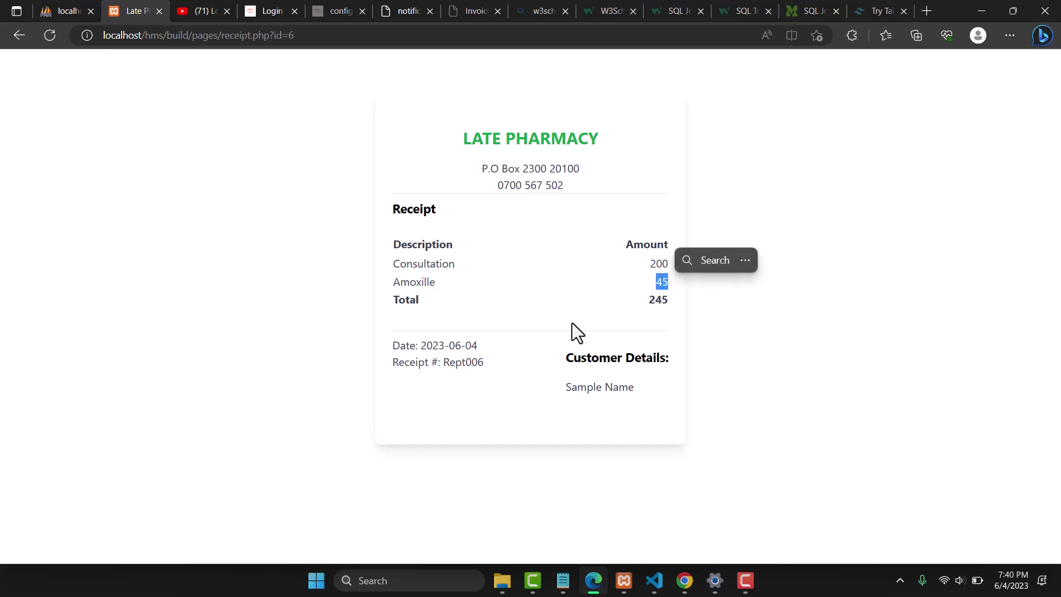
click(773, 243)
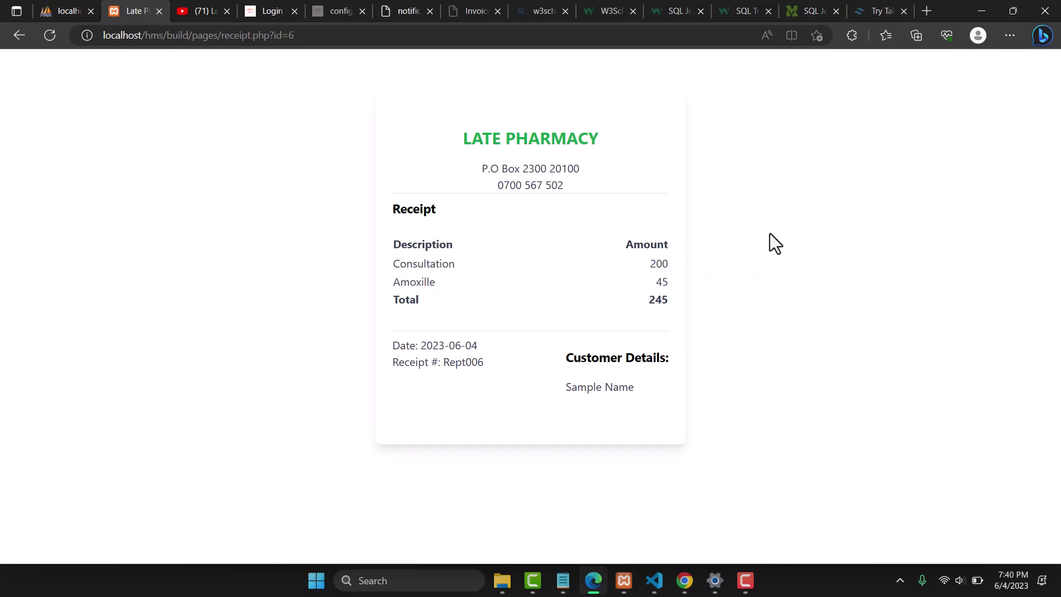
right_click(628, 237)
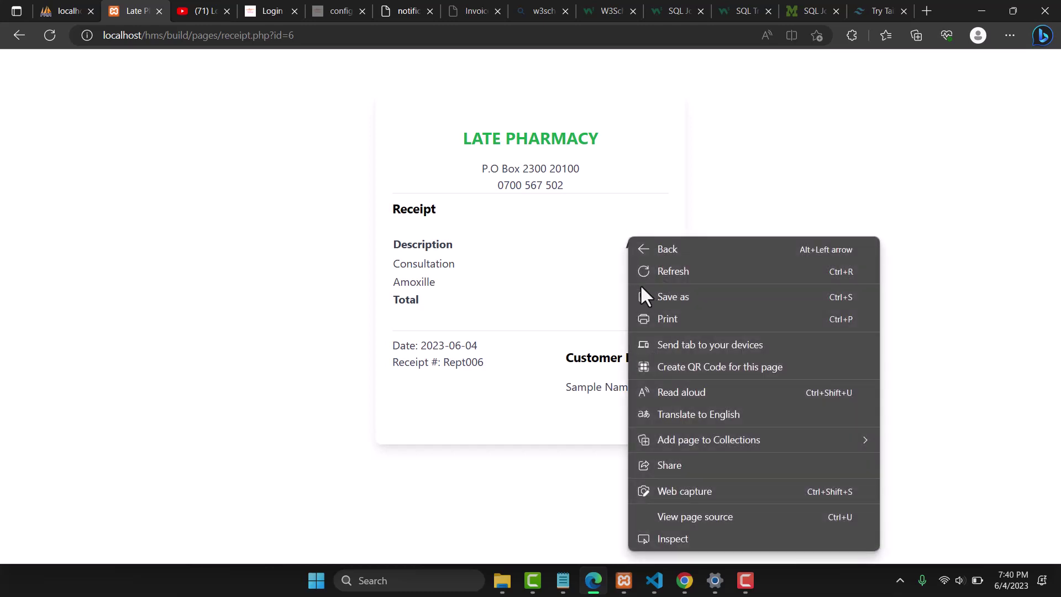
click(660, 315)
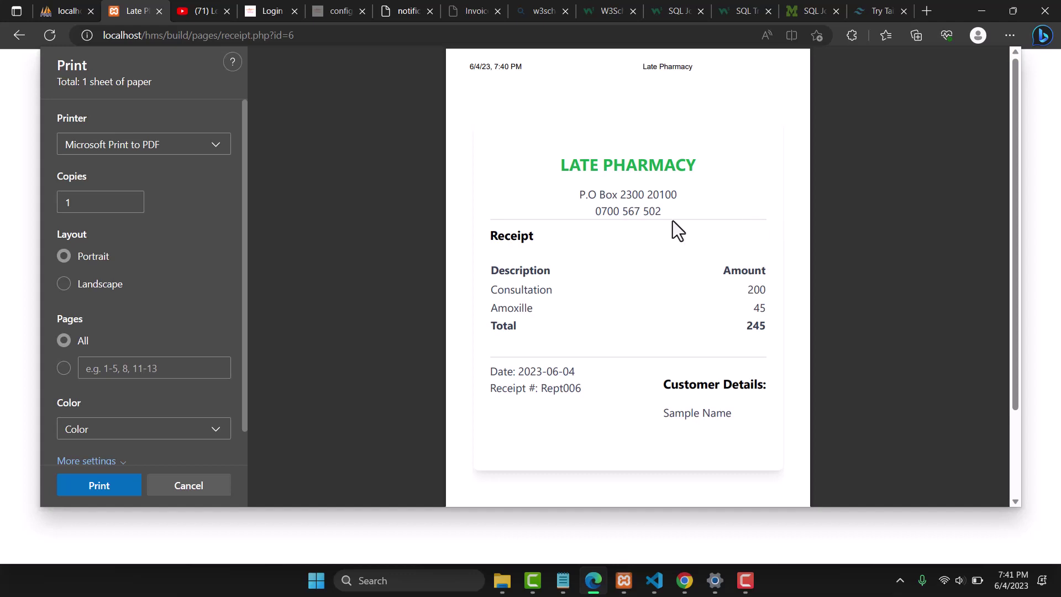
click(189, 486)
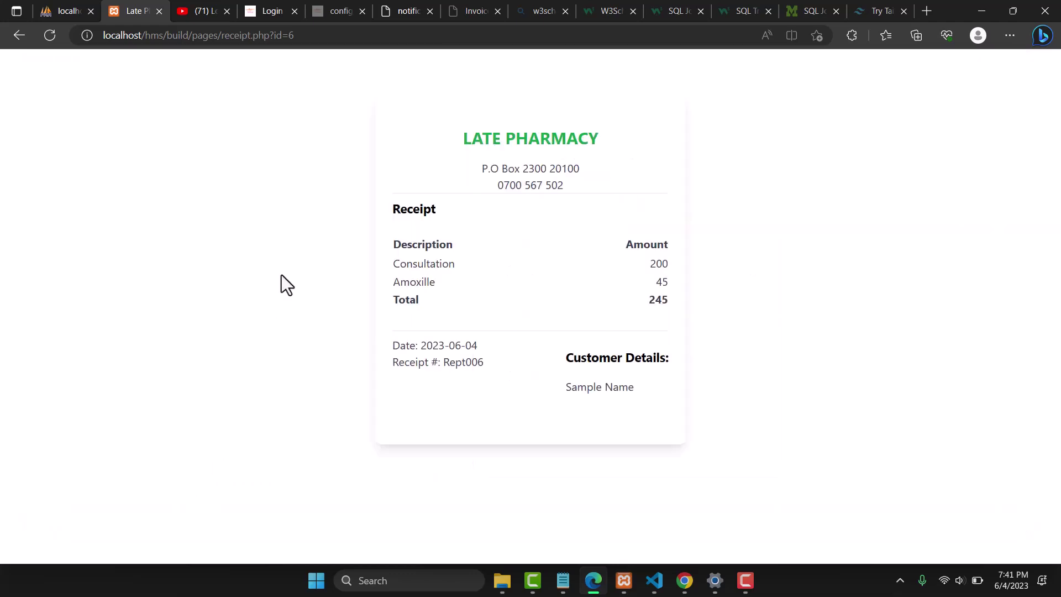
Go back, open the Patients list and search it for 'sample'
click(24, 40)
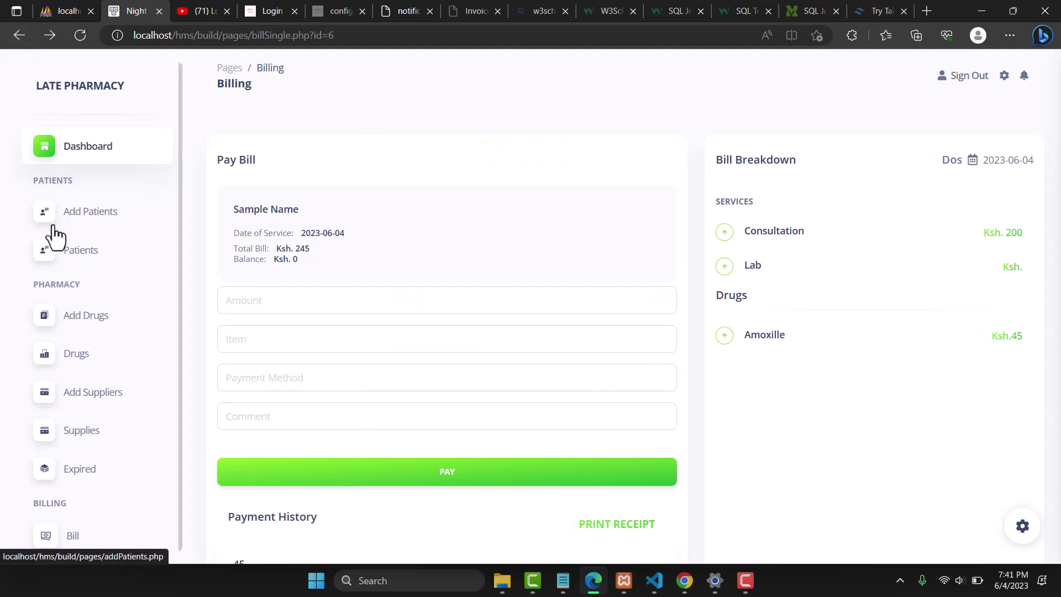
click(76, 260)
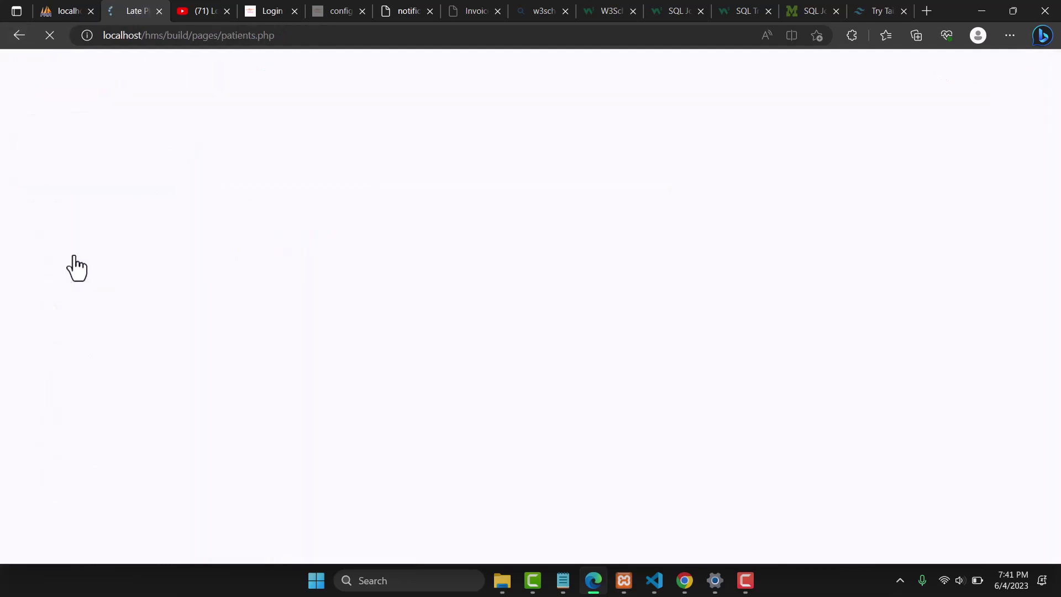
click(838, 83)
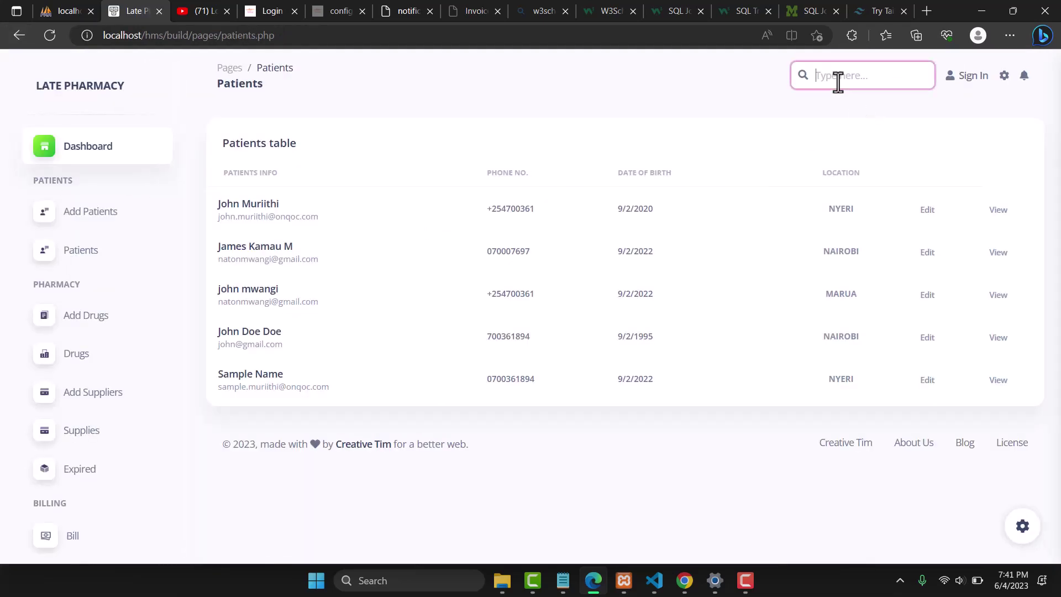
text(sma)
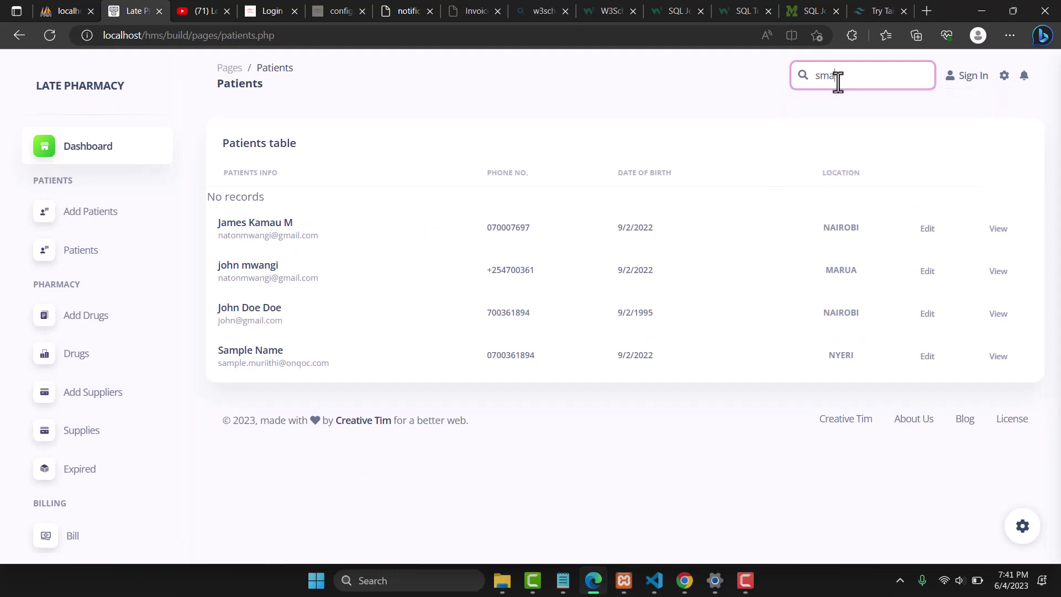
key(BackSpace)
key(BackSpace)
key(BackSpace)
text(sma)
key(BackSpace)
key(BackSpace)
key(BackSpace)
text(a)
key(BackSpace)
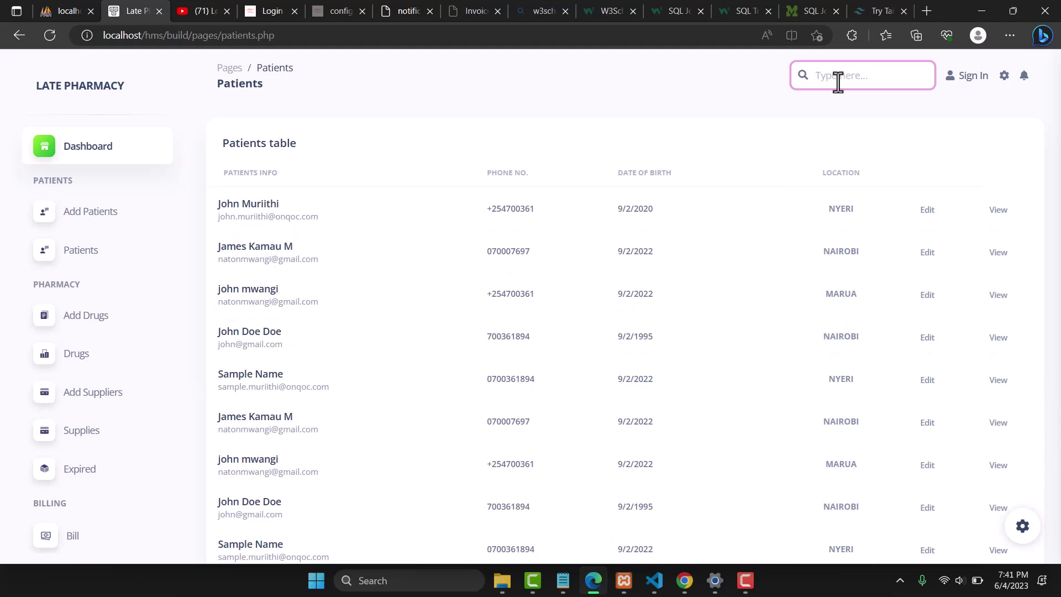
text(sam)
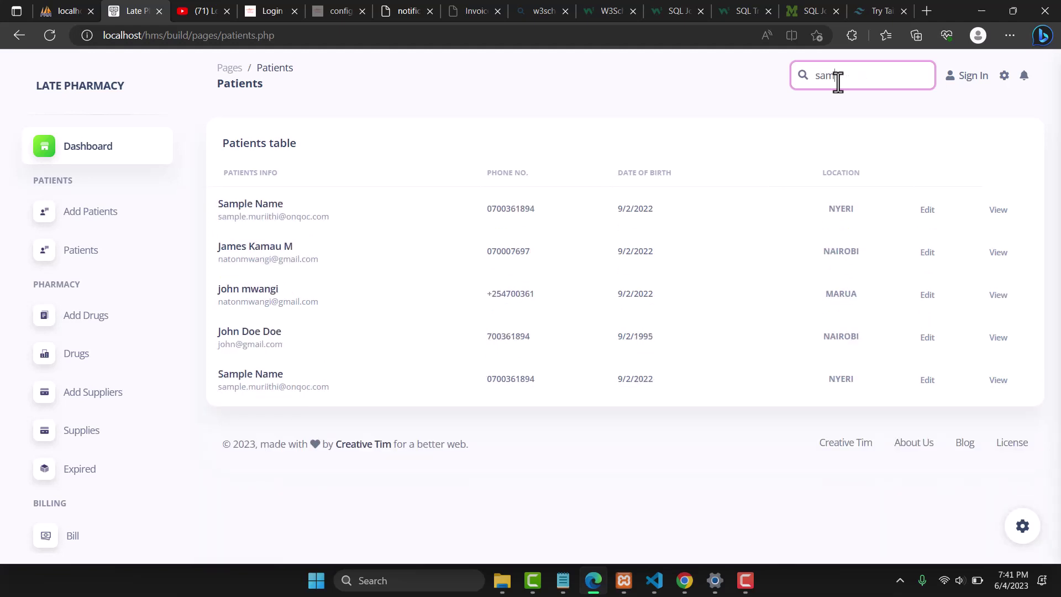
text(ple)
Search the patient list for 'doe', then 'soooo', which shows No records
key(BackSpace)
key(BackSpace)
key(BackSpace)
key(BackSpace)
key(BackSpace)
key(BackSpace)
text(doe)
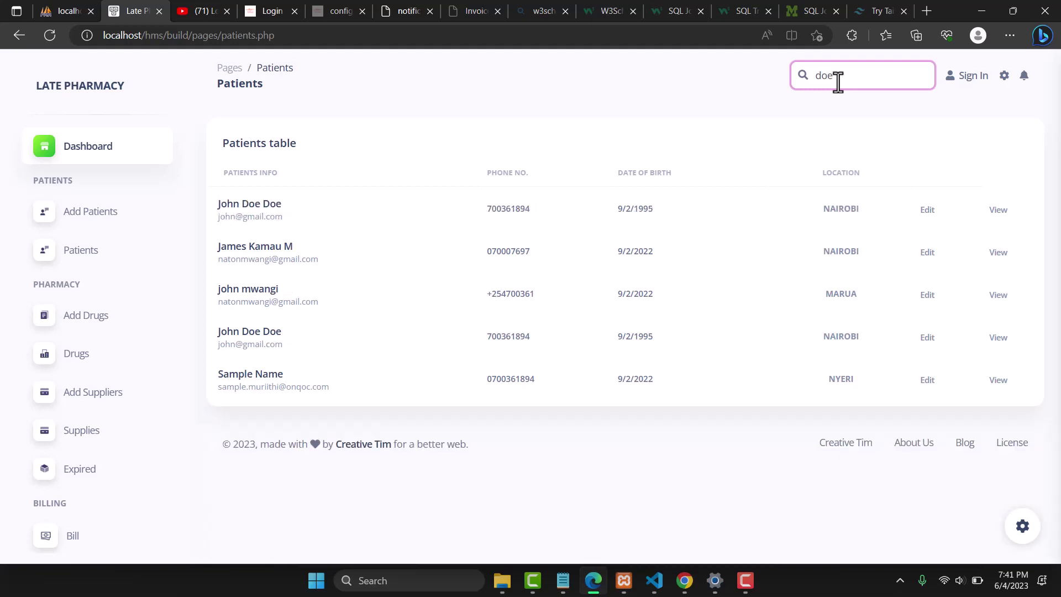
key(BackSpace)
key(BackSpace)
key(BackSpace)
text(soo)
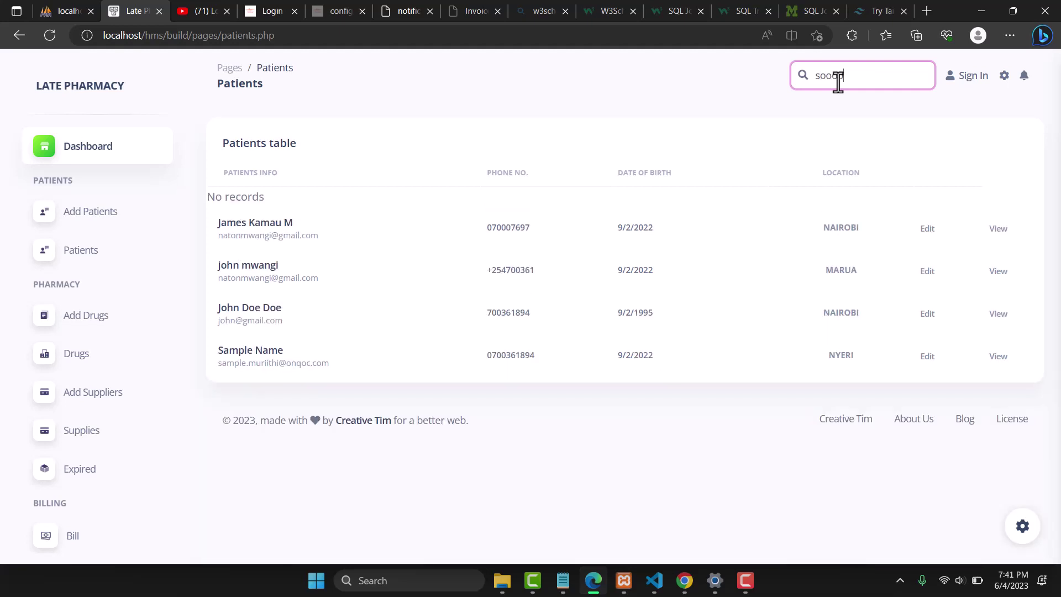
text(oo)
double_click(247, 198)
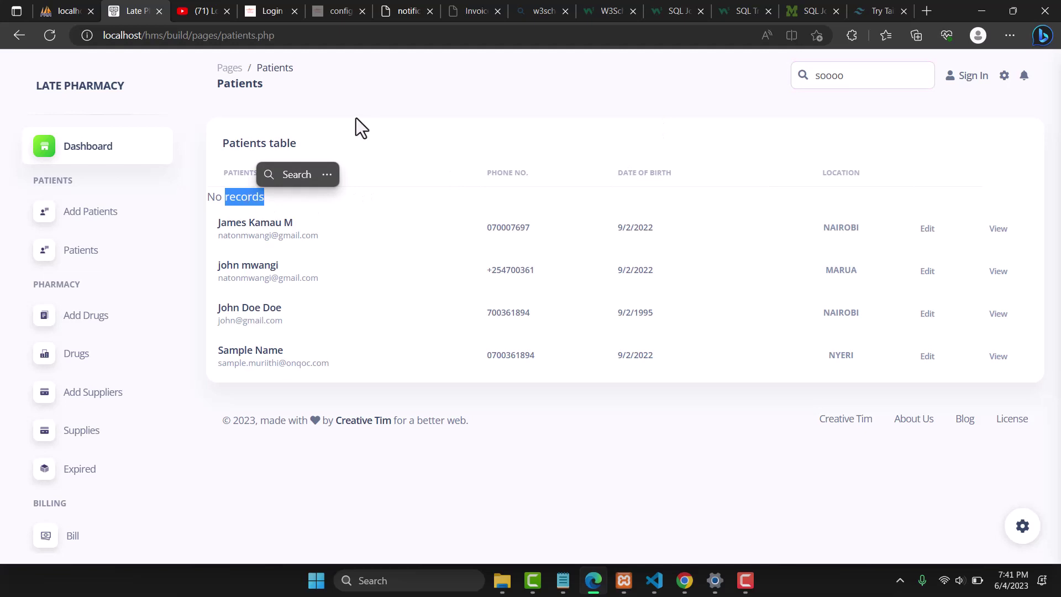
click(331, 113)
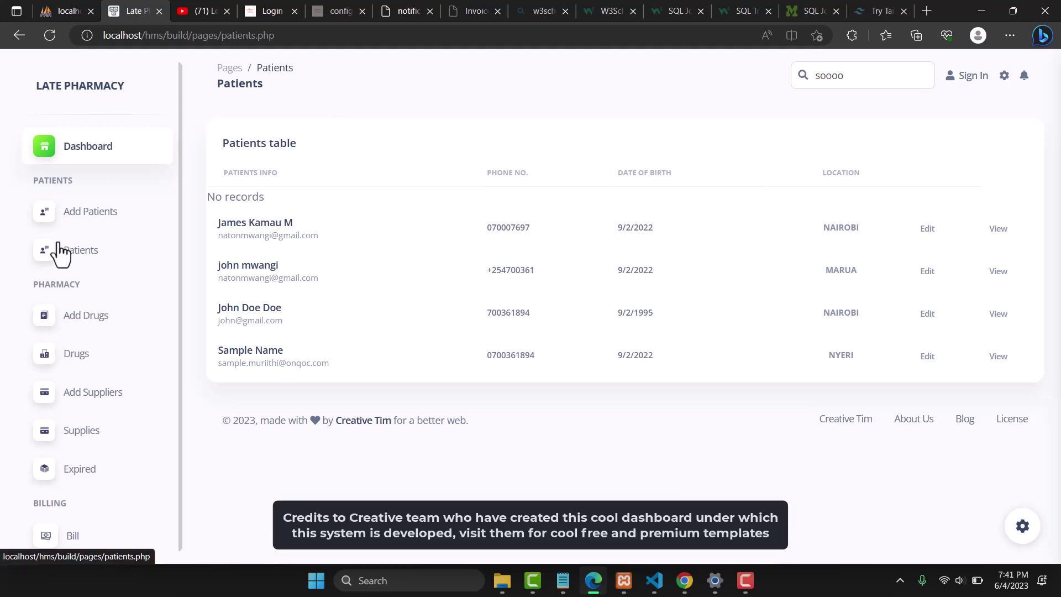
Return to the Dashboard and sign out to the Welcome Back login page
click(82, 150)
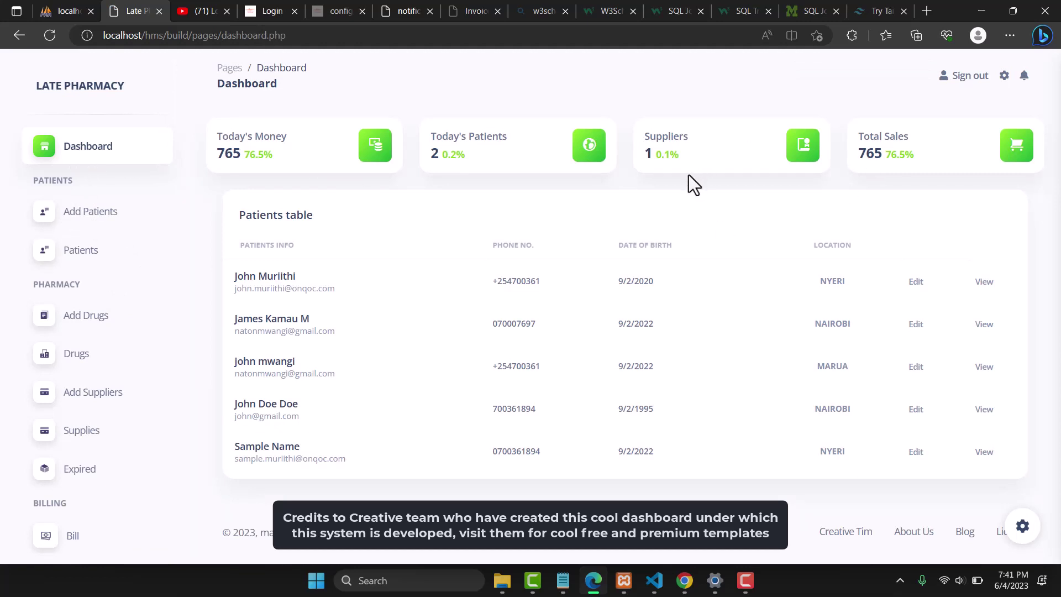
click(955, 75)
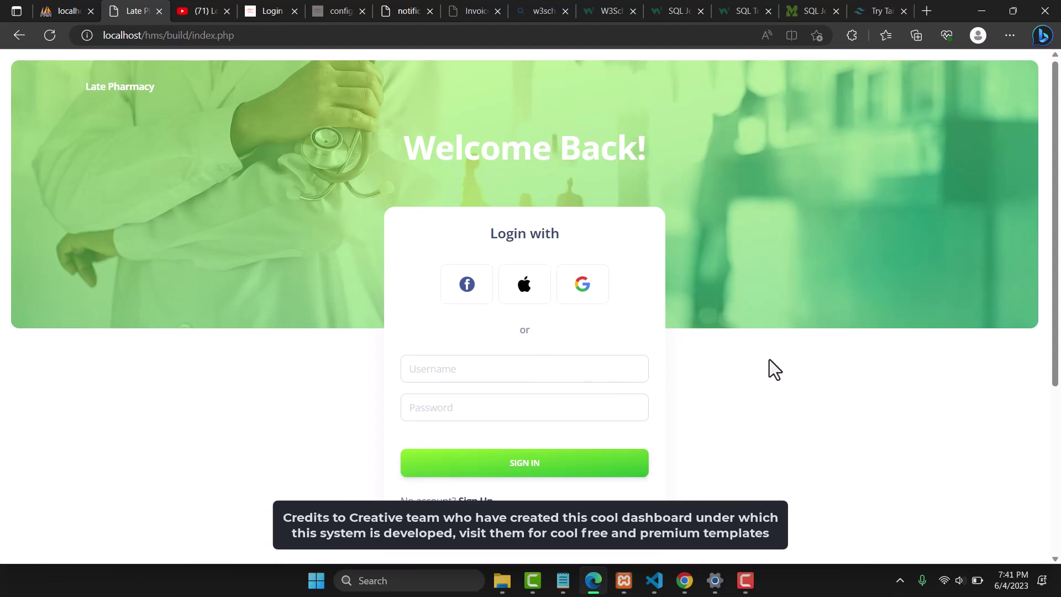
click(746, 580)
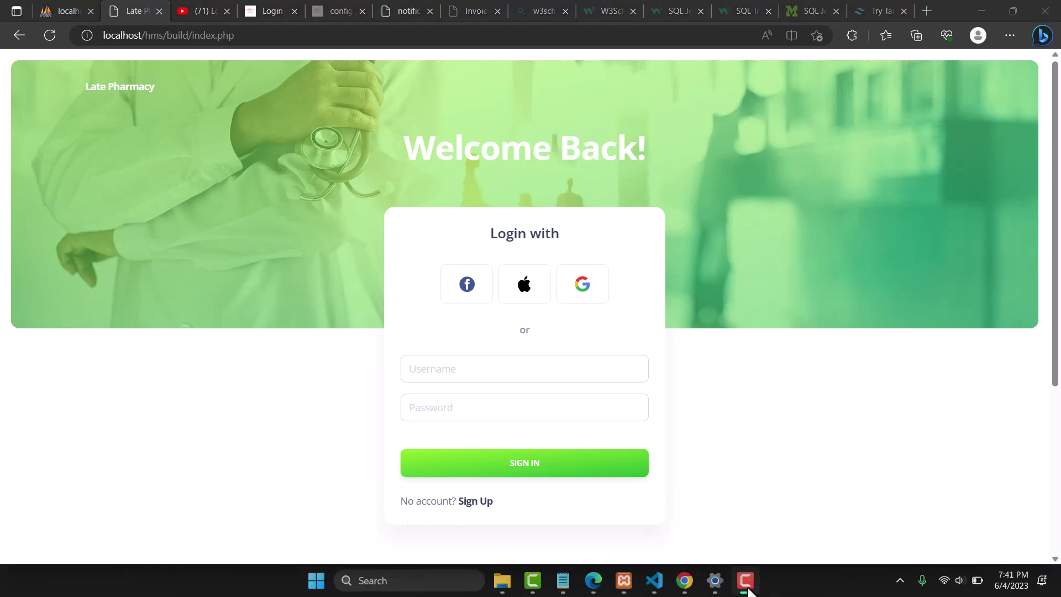